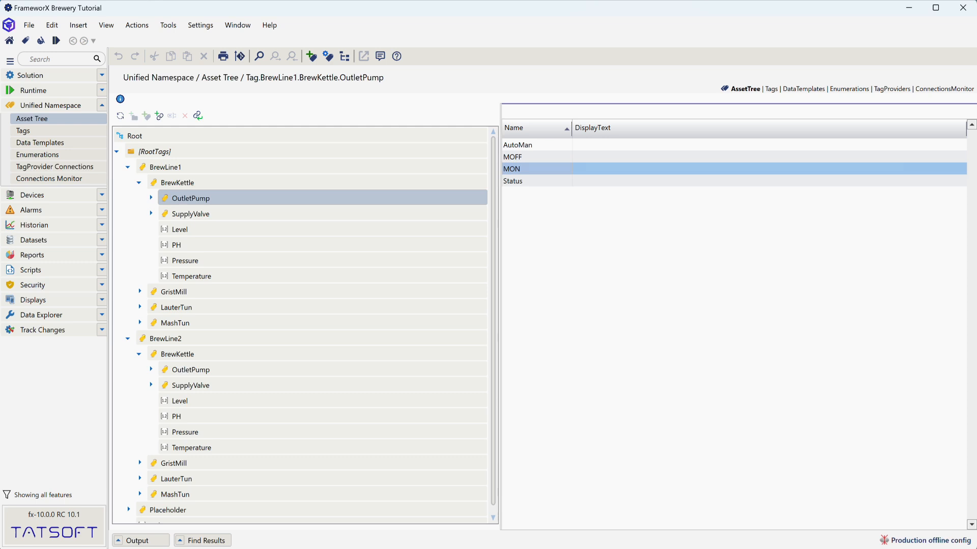
Examine the BrewLine1 branch of the asset tree, its BrewKettle node and the kettle's Temperature tag
click(180, 167)
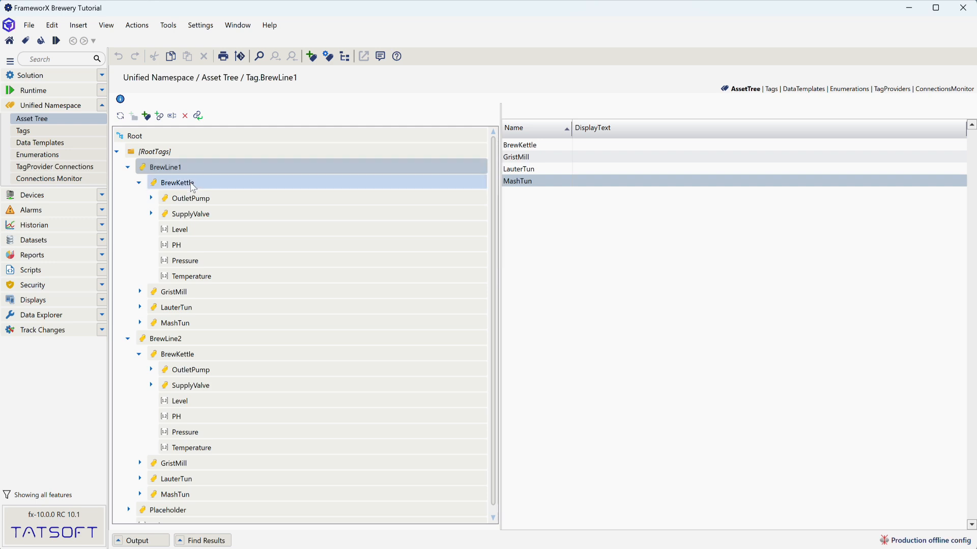
click(193, 183)
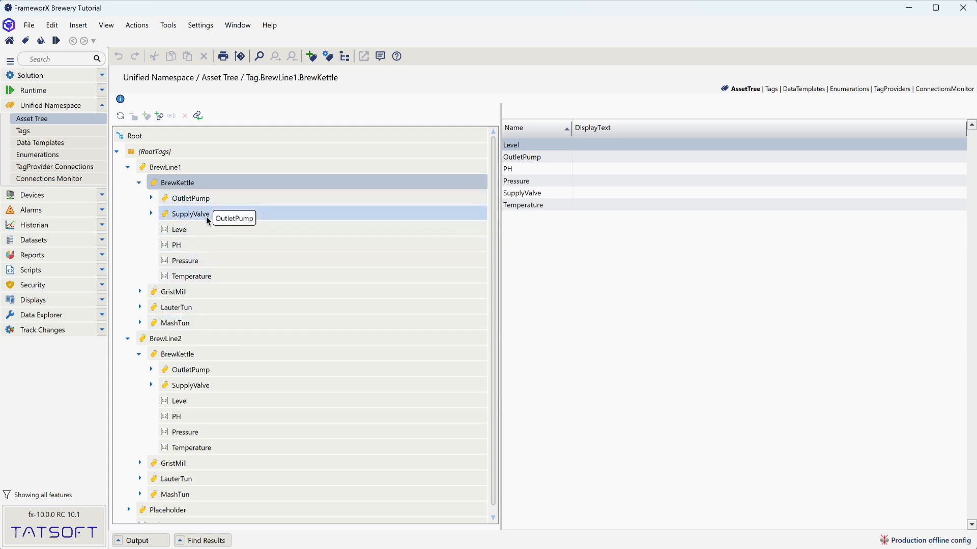
click(222, 277)
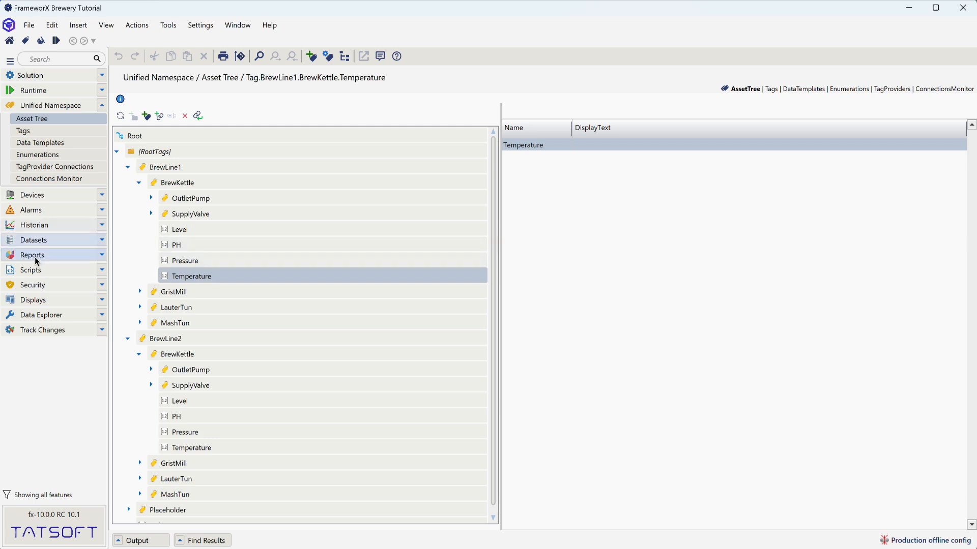
Create a new portable display named BrewLine1 from the basic Page [Canvas] template
click(102, 301)
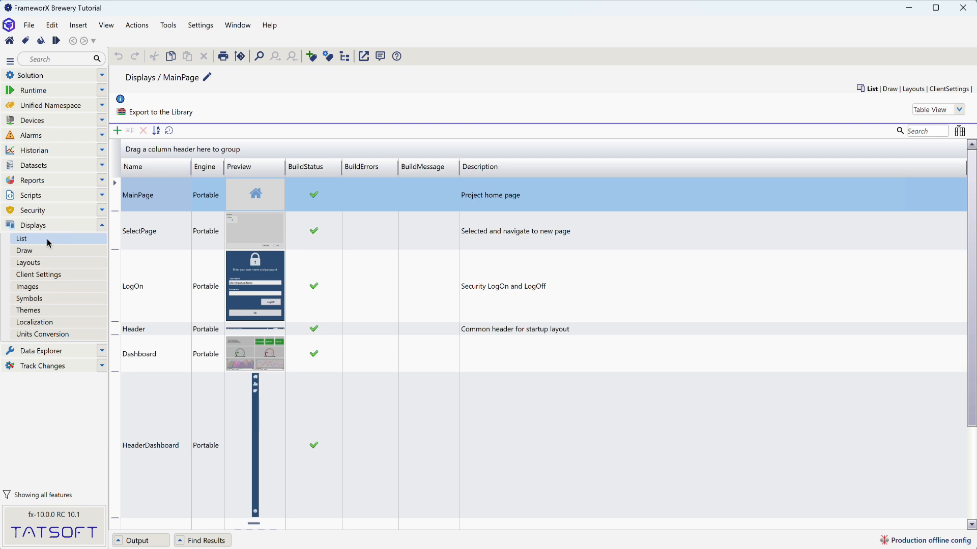
click(118, 132)
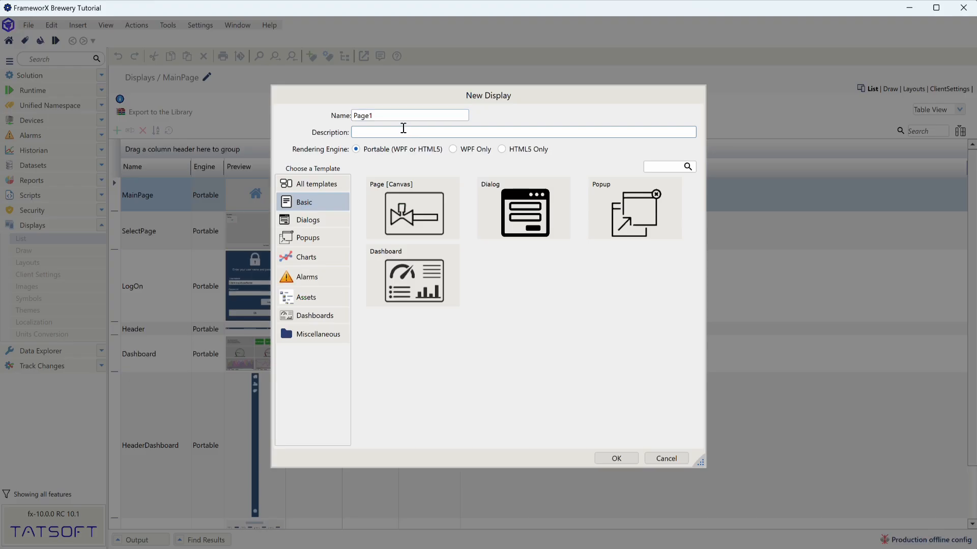
double_click(393, 114)
text(BrewLine1)
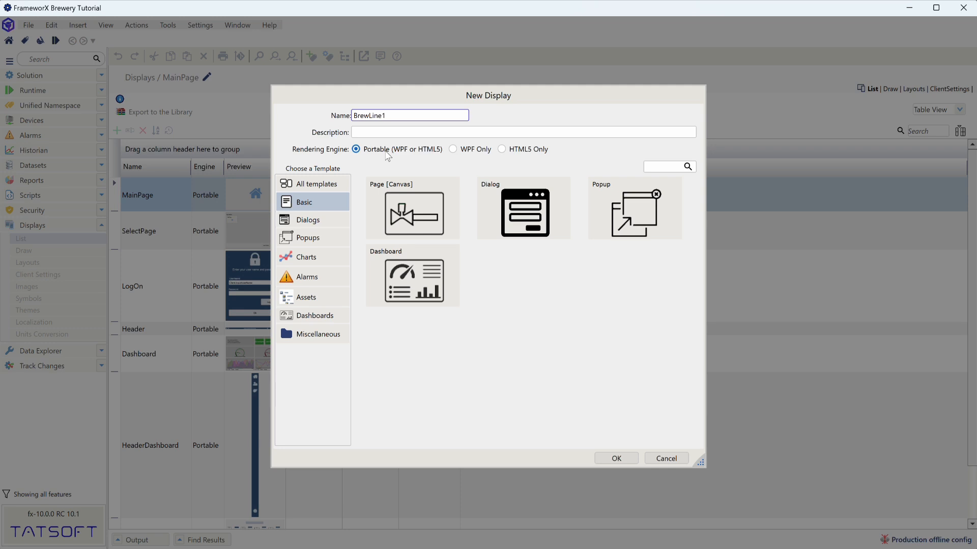
click(400, 197)
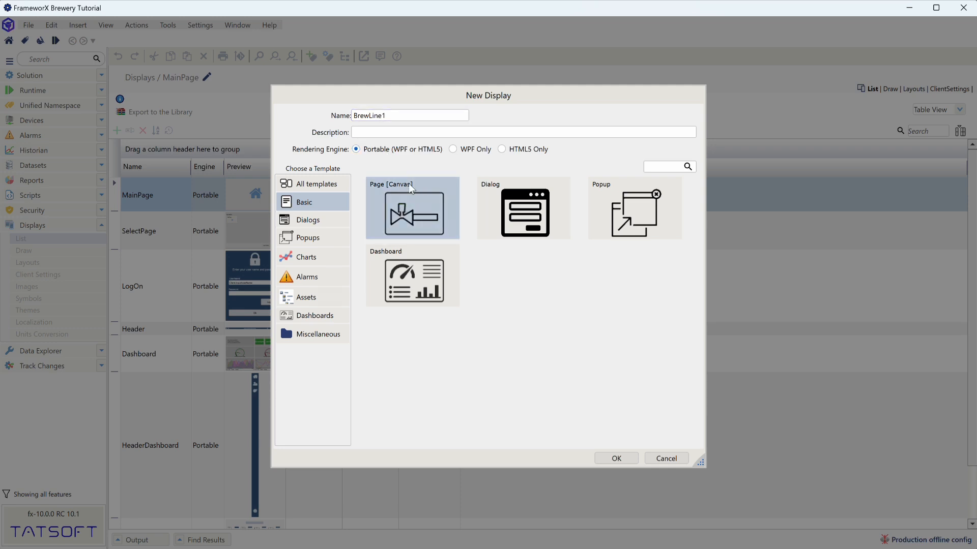
click(605, 461)
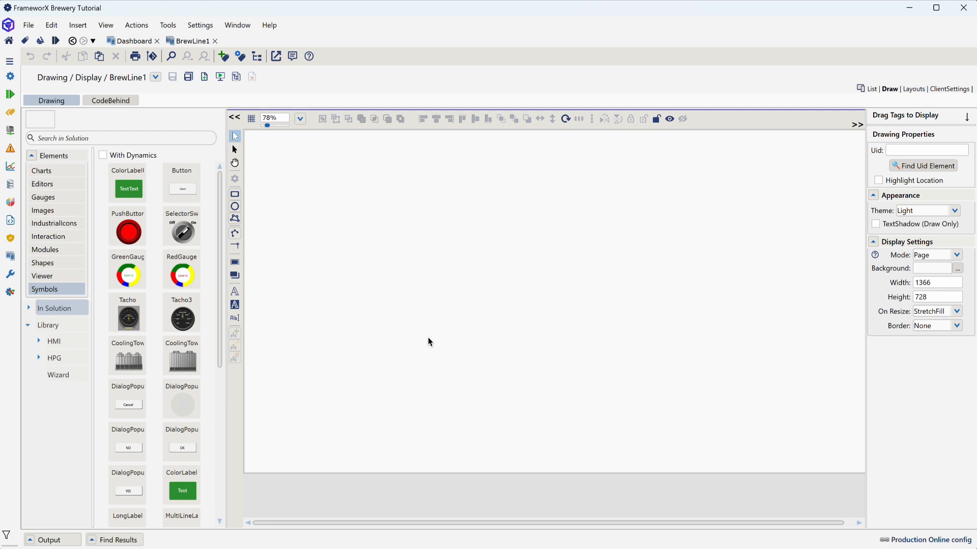
Search the symbol library for "tank" and place the Tank4 symbol on the left half of the BrewLine1 canvas
click(56, 326)
click(122, 137)
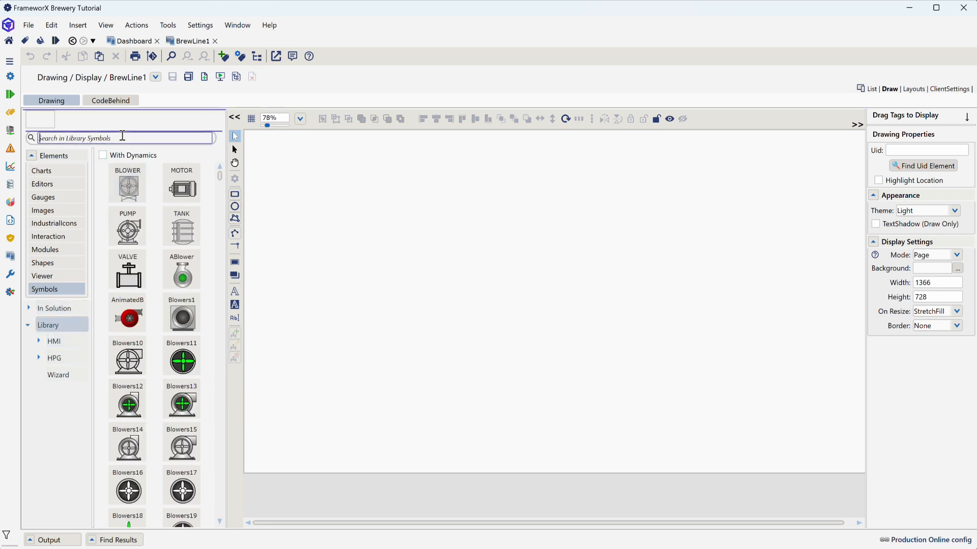
text(tank)
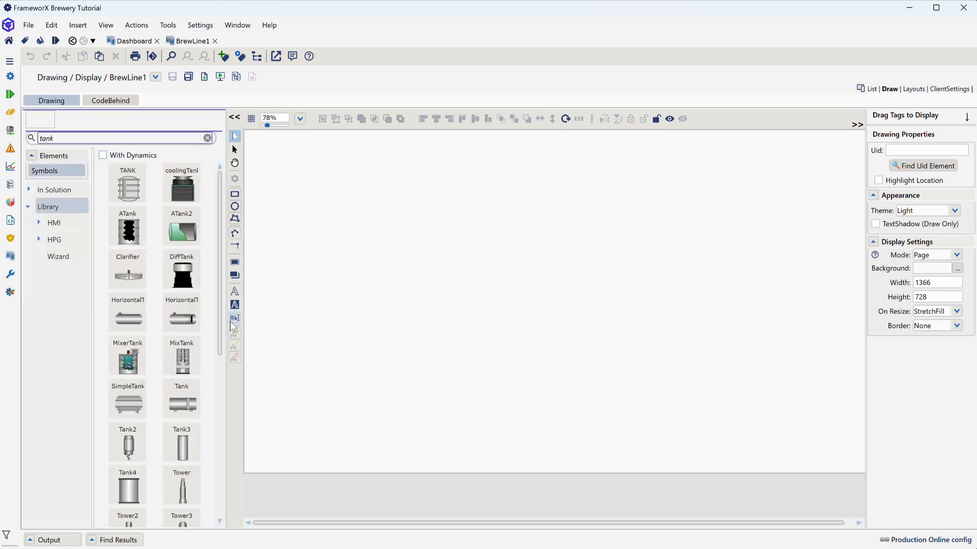
click(127, 486)
click(330, 250)
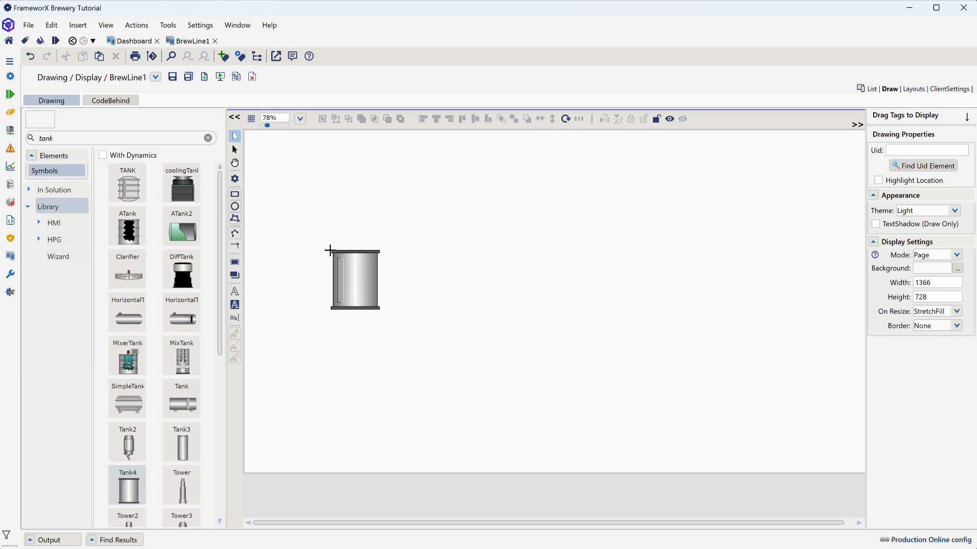
Break the placed Tank4 symbol into its individual elements
click(366, 281)
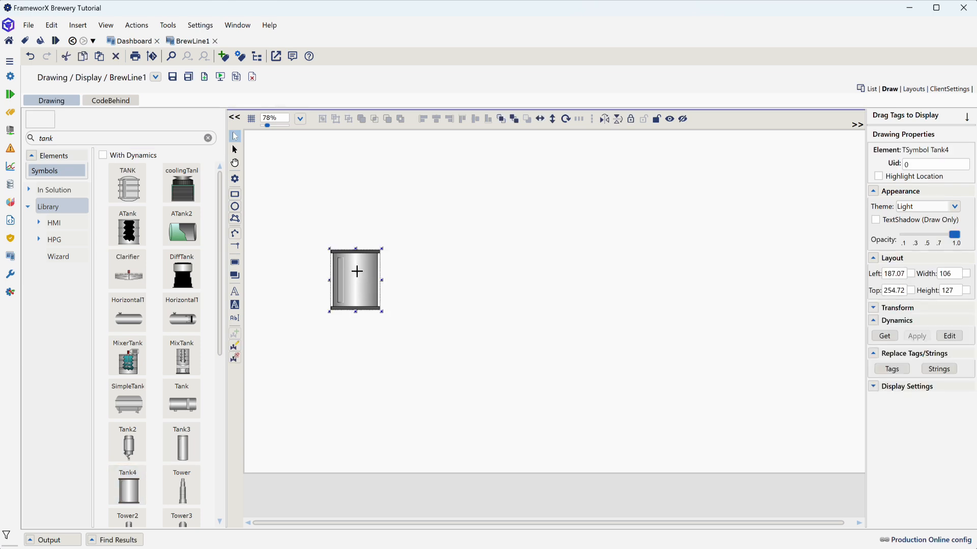
right_click(357, 272)
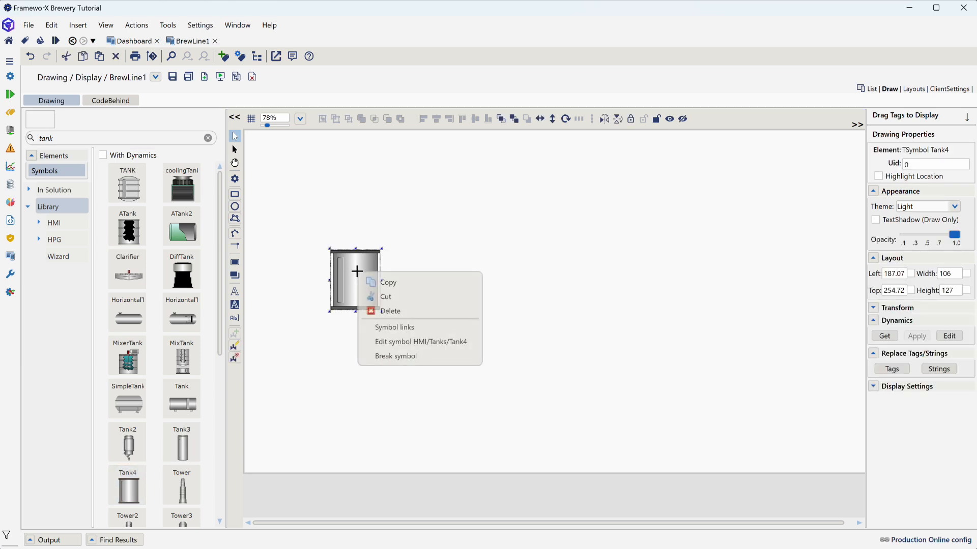
click(395, 356)
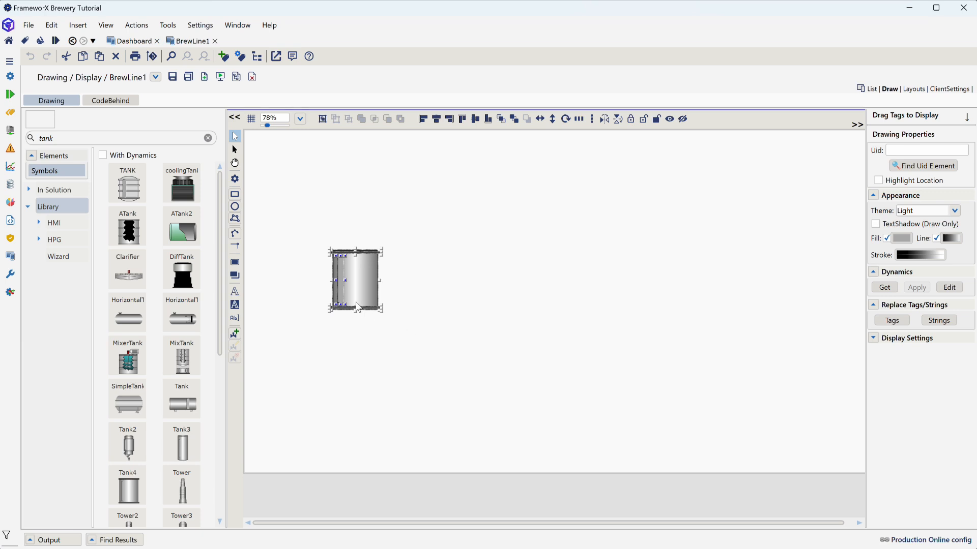
Set the Bargraph dynamic expression of the tank's narrow level rectangle to BrewLine1.BrewKettle.Level
click(235, 140)
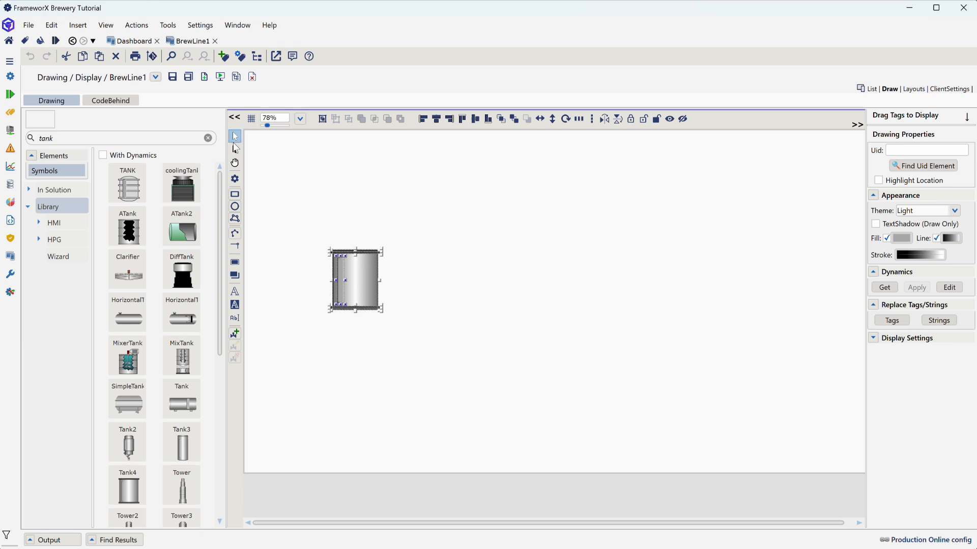
click(341, 286)
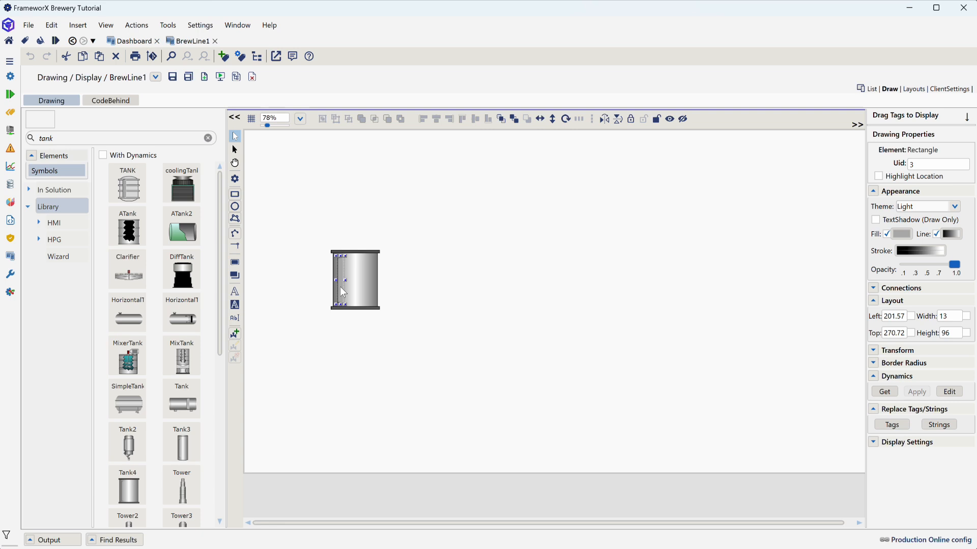
double_click(340, 286)
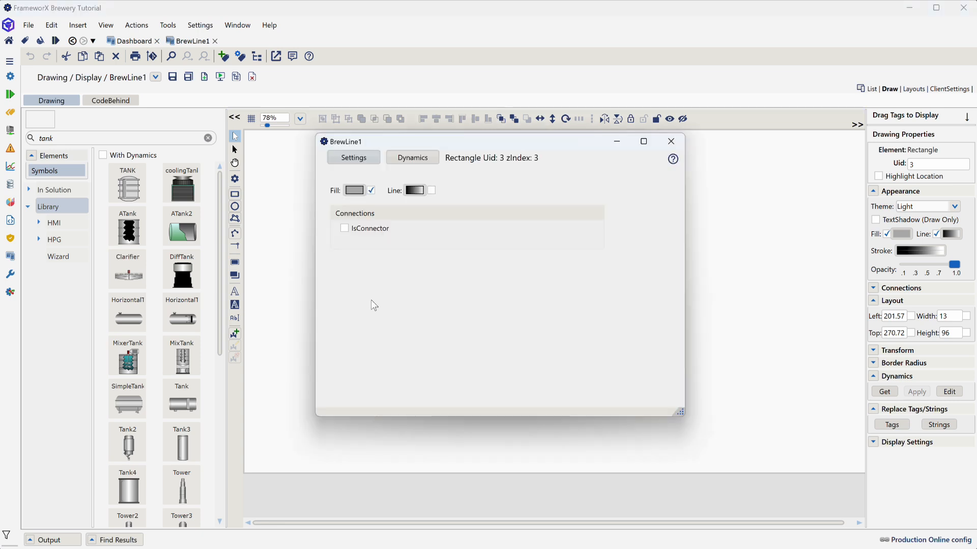
click(414, 162)
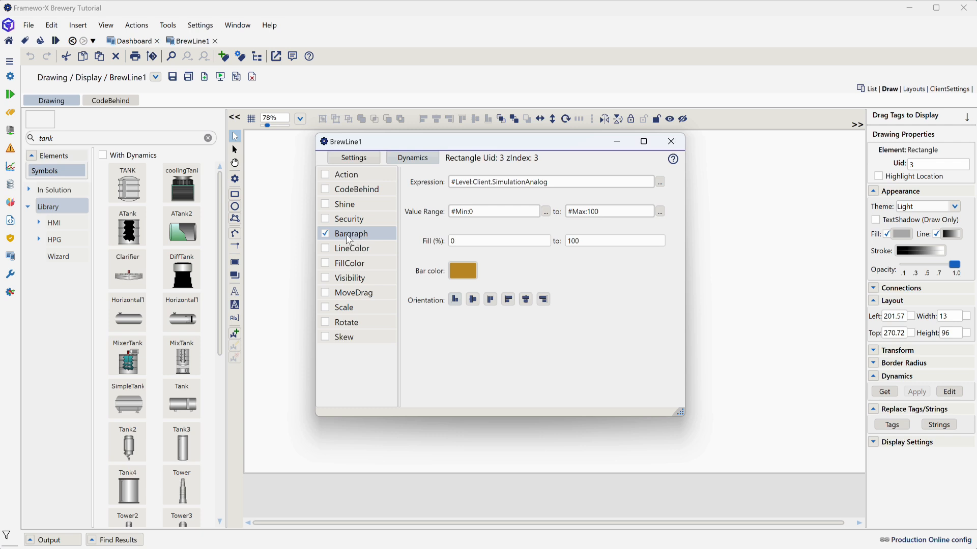
triple_click(504, 183)
text(Bew)
key(BackSpace)
key(BackSpace)
text(rewLine1.)
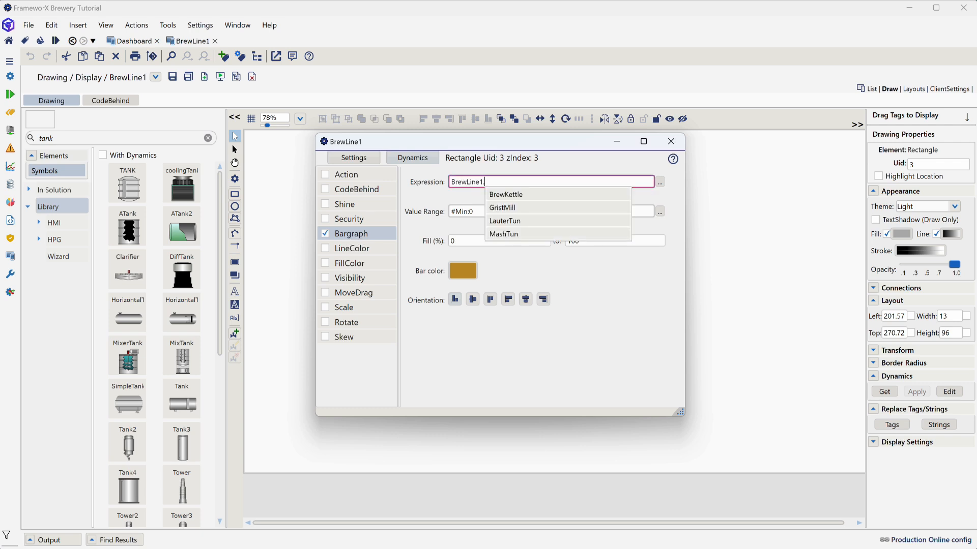
click(514, 195)
text(.)
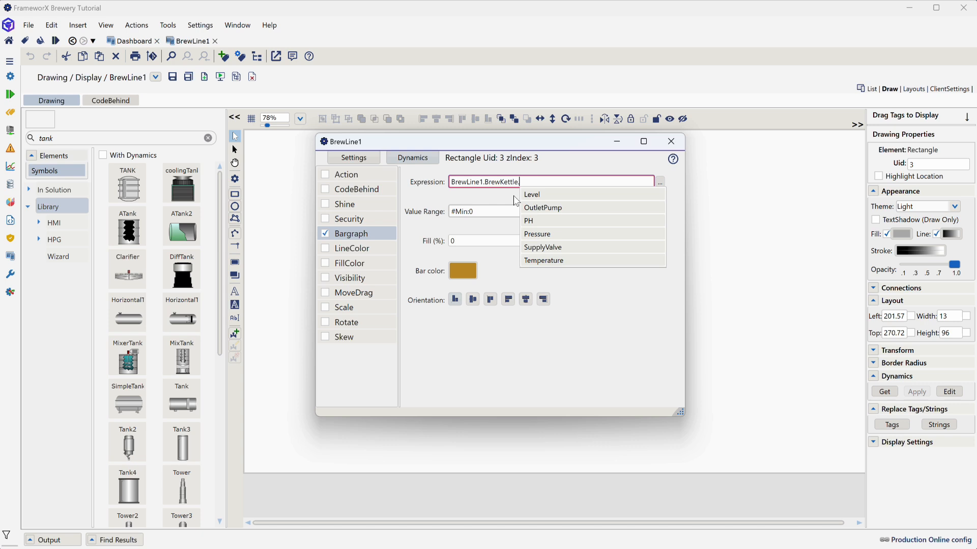
click(546, 193)
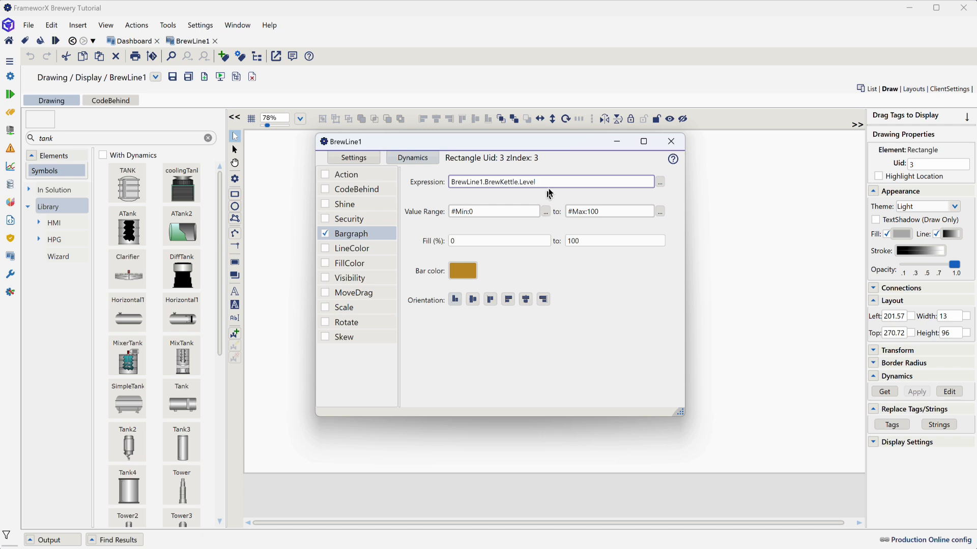
click(671, 139)
click(472, 306)
Add a text box about 132 wide and 22 high beside the upper right of the tank
click(235, 321)
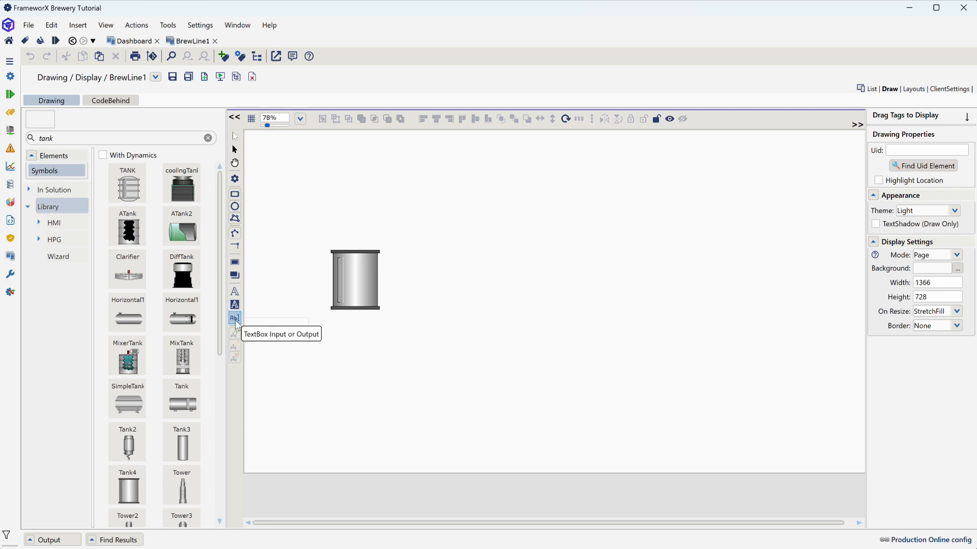
click(396, 249)
scroll(441, 259, up, 3)
mouse_move(602, 257)
mouse_down()
mouse_move(588, 261)
mouse_move(607, 264)
mouse_up()
Label the text box TEMP and link its value to BrewLine1.BrewKettle.Temperature
double_click(581, 253)
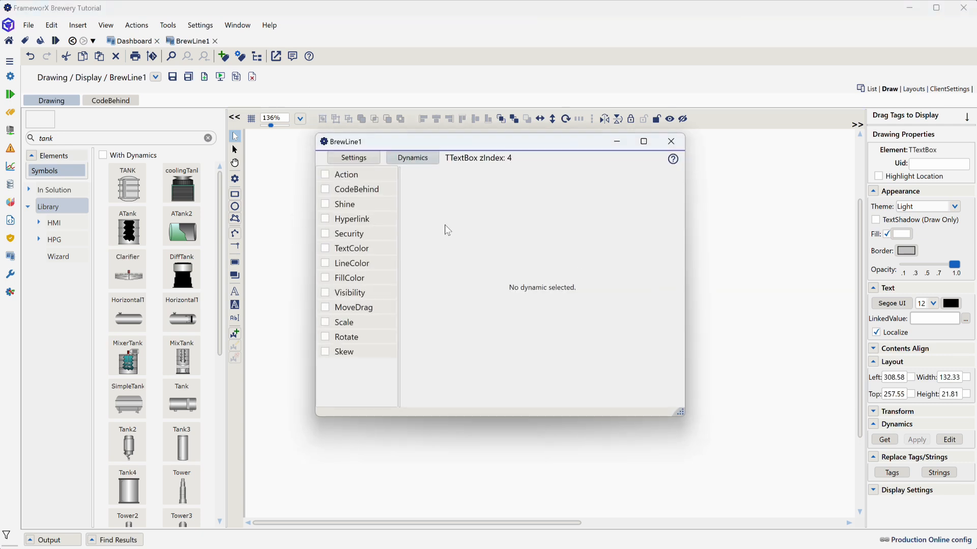
click(352, 159)
double_click(427, 181)
text(TEMP)
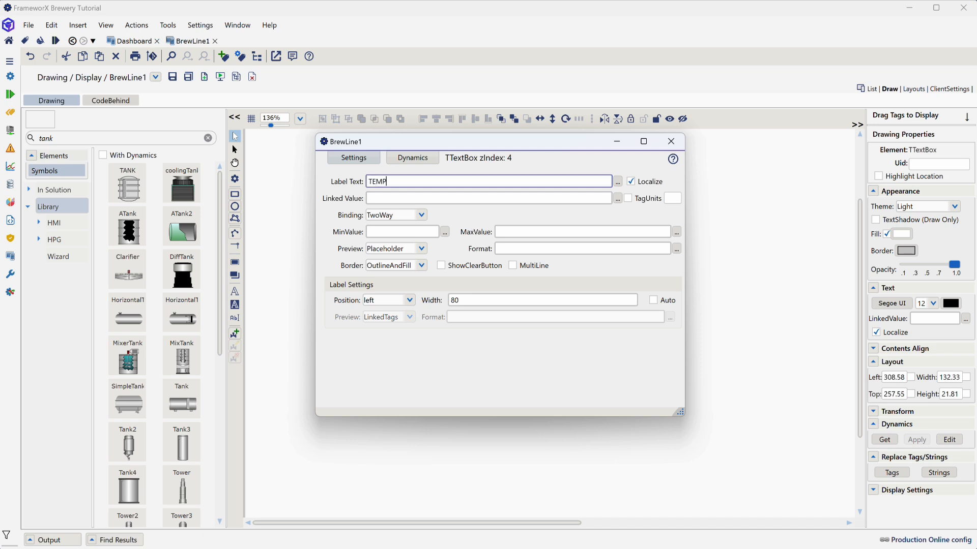
click(407, 198)
text(BrewLin)
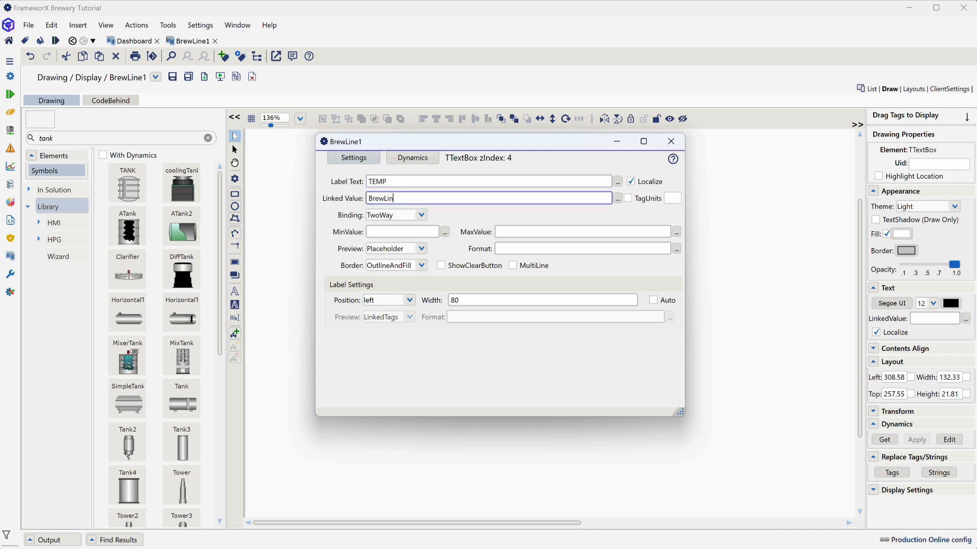
text(e.1.BrewKettle.T)
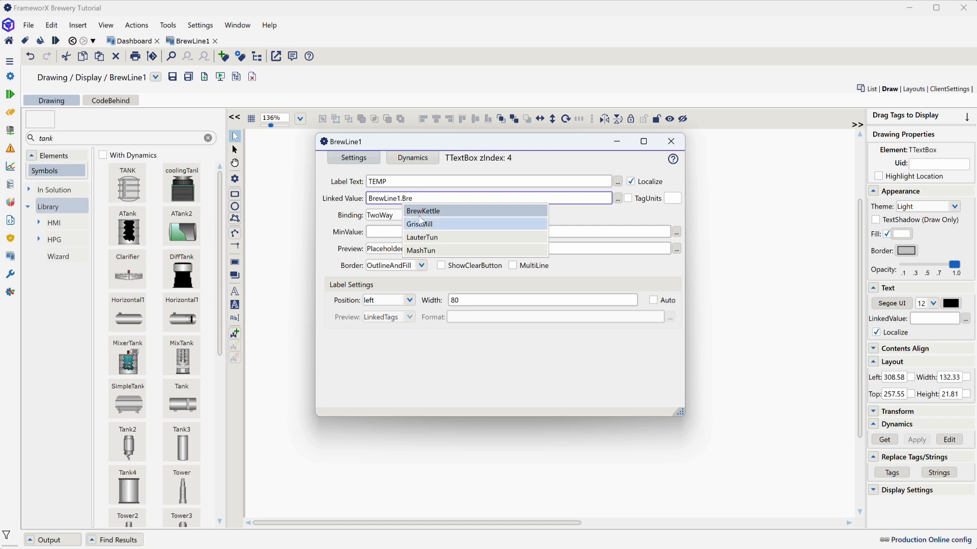
click(423, 206)
text(.T)
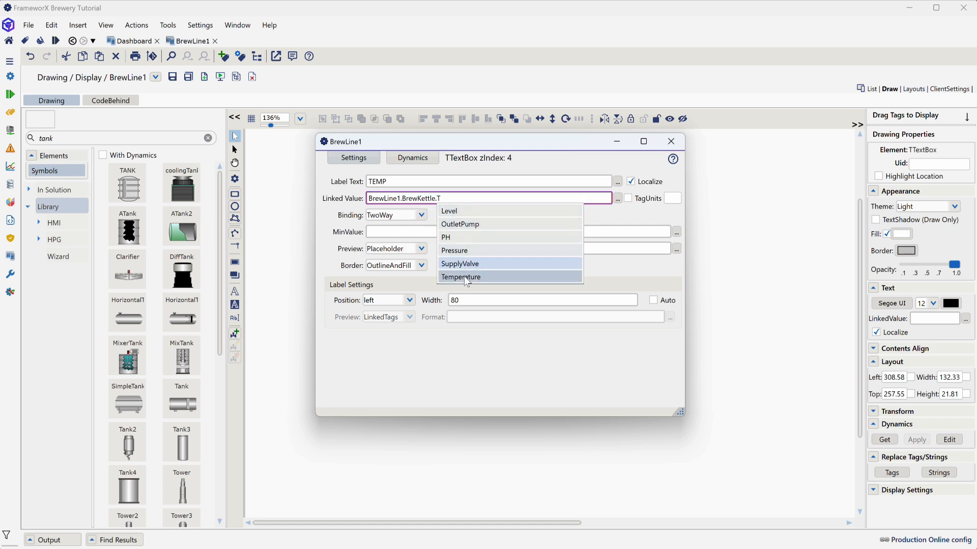
click(464, 276)
key(Return)
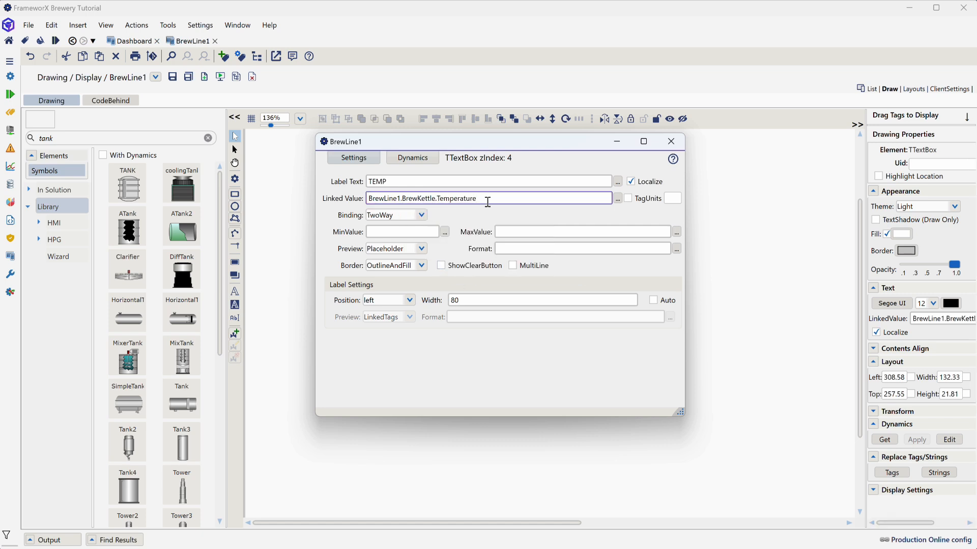
Set the TEMP text box's number format to 0.0 and close its settings
click(554, 249)
text(90.)
key(BackSpace)
key(BackSpace)
key(BackSpace)
text(0.9)
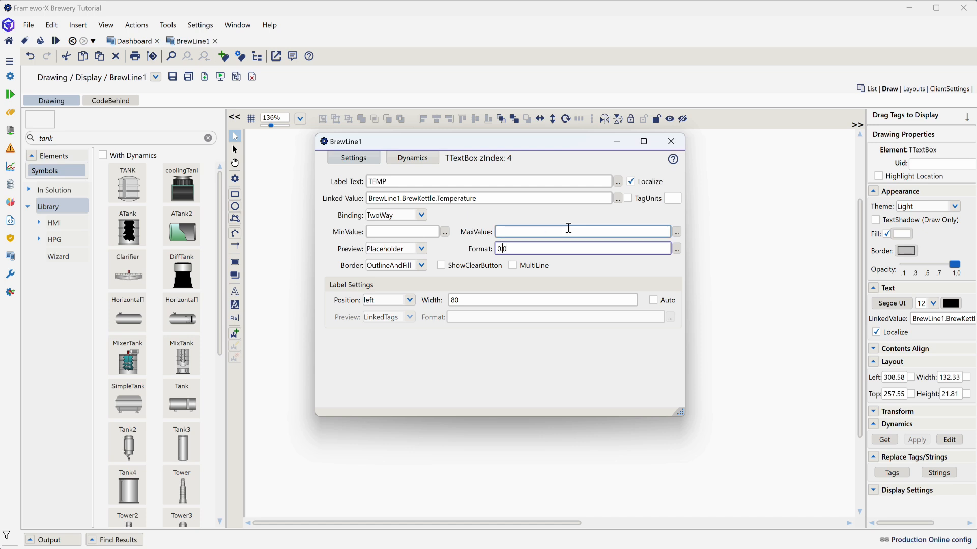
click(671, 141)
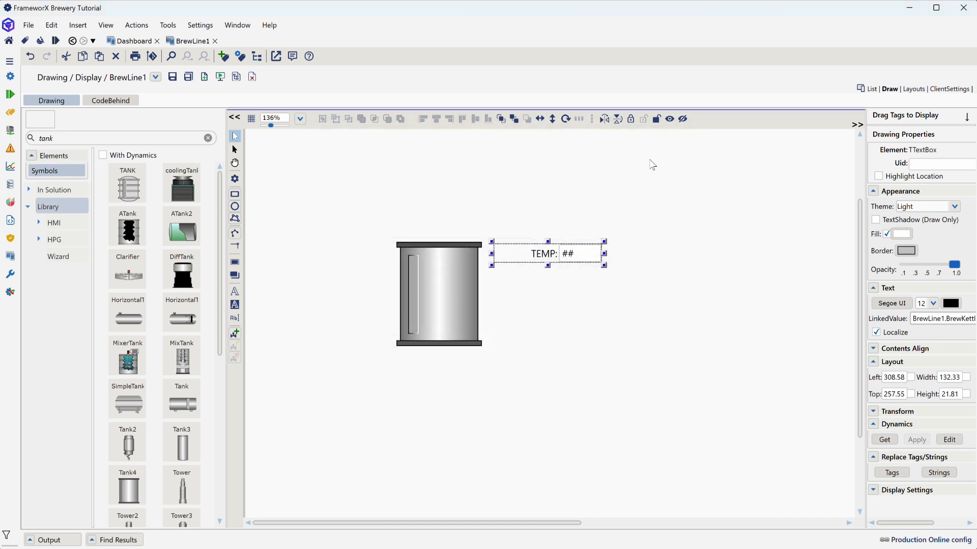
Set the TEMP text box's fill to the theme brush LightBrush
click(903, 242)
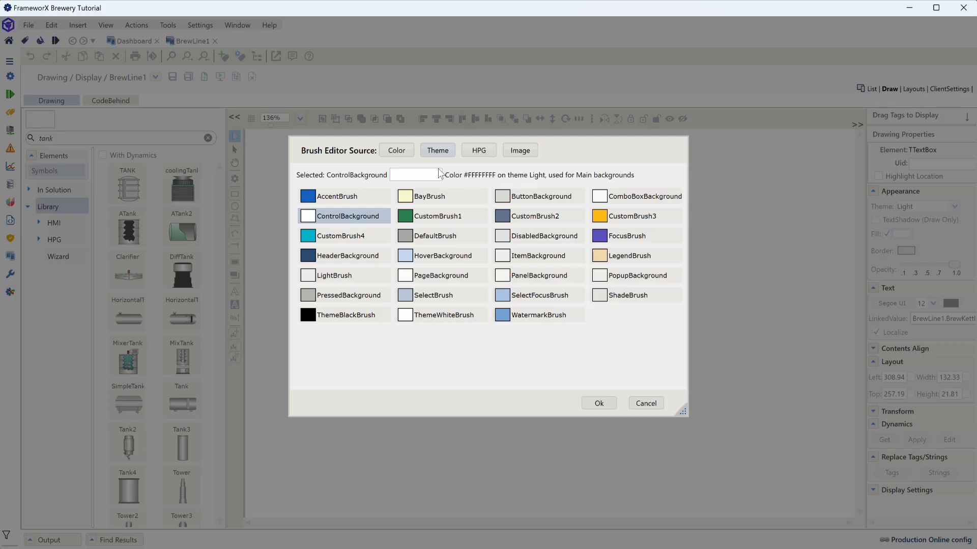
click(441, 155)
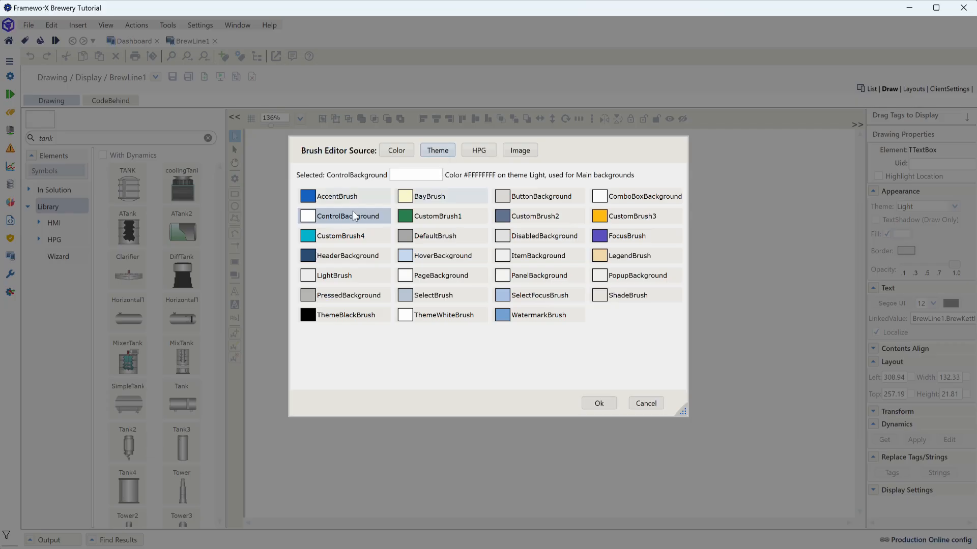
click(340, 277)
click(599, 403)
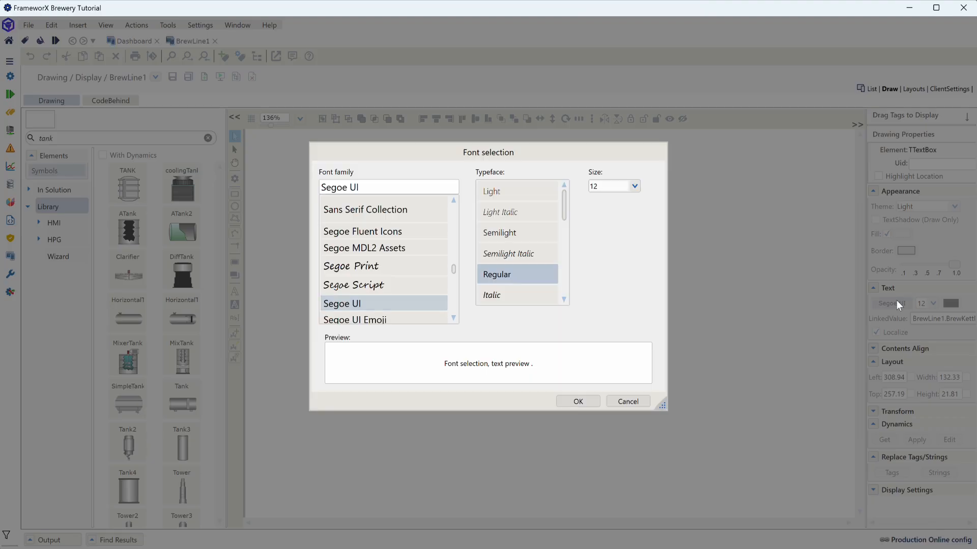
Set the TEMP text box's typeface to Segoe UI Bold and narrow the box to about 95 wide from its left edge
click(892, 303)
drag(563, 212, 563, 242)
click(532, 254)
click(575, 402)
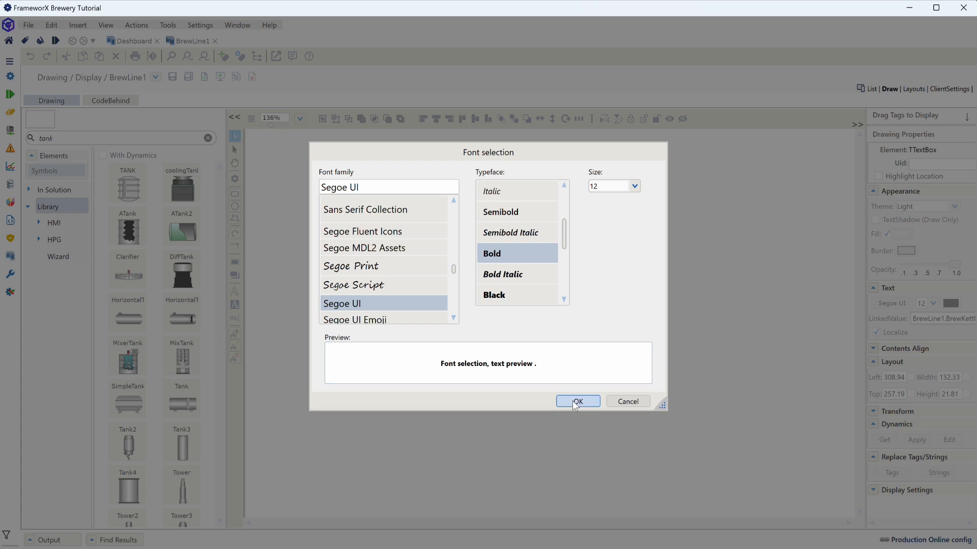
drag(492, 253, 497, 253)
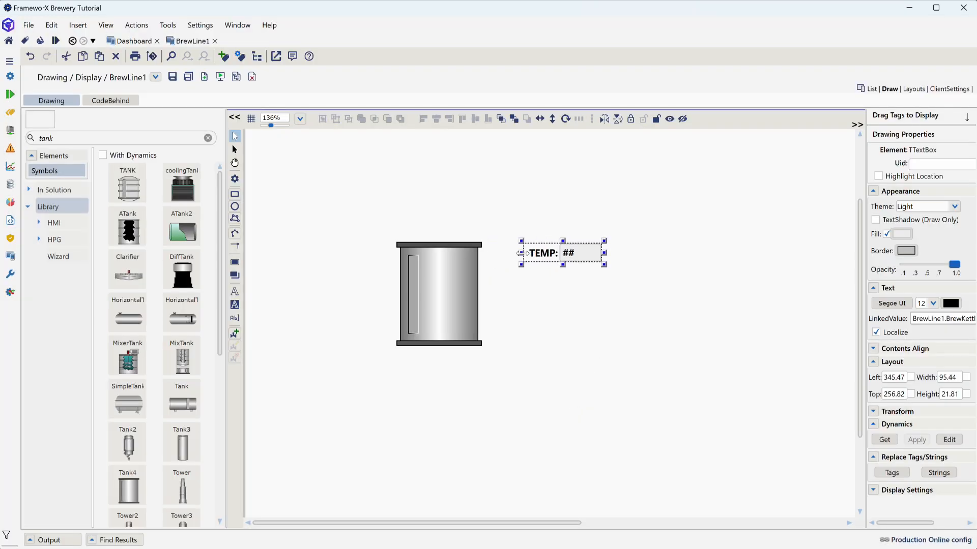
Move the TEMP text box just beside the tank's upper edge and stack two copies of it below
drag(604, 253, 559, 256)
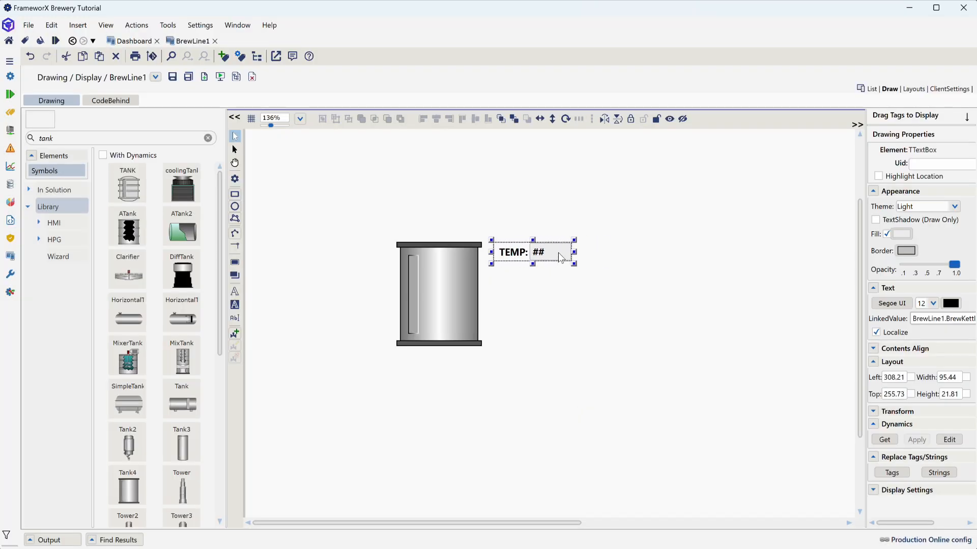
key(ctrl+c)
key(ctrl+v)
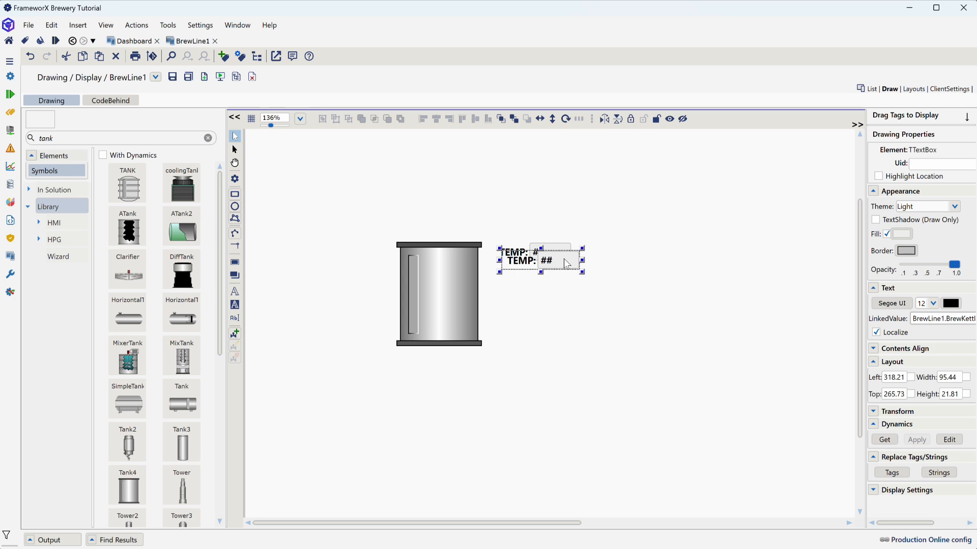
drag(565, 259, 550, 291)
key(ctrl+v)
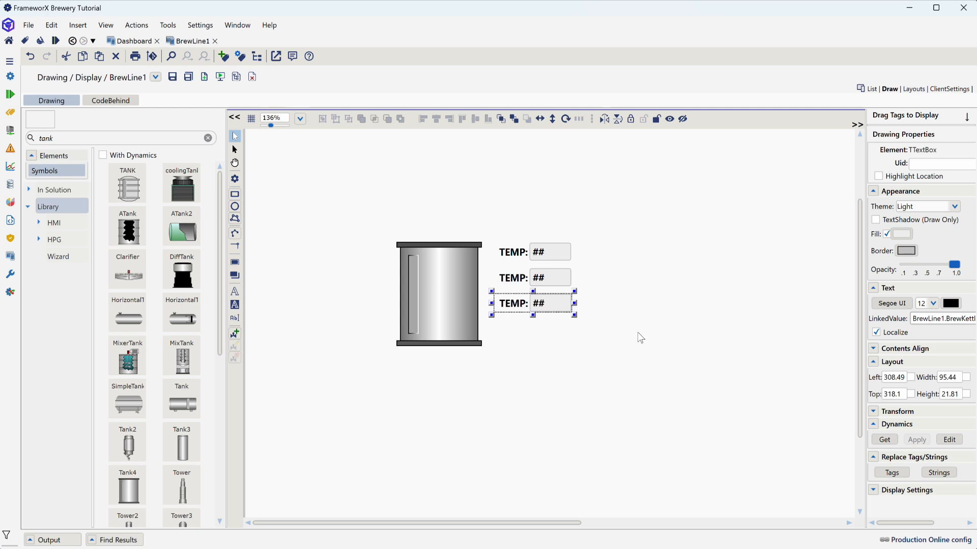
Label the middle text box pH, link its value to Tag.BrewLine1.BrewKettle.PH, and close its settings
double_click(556, 277)
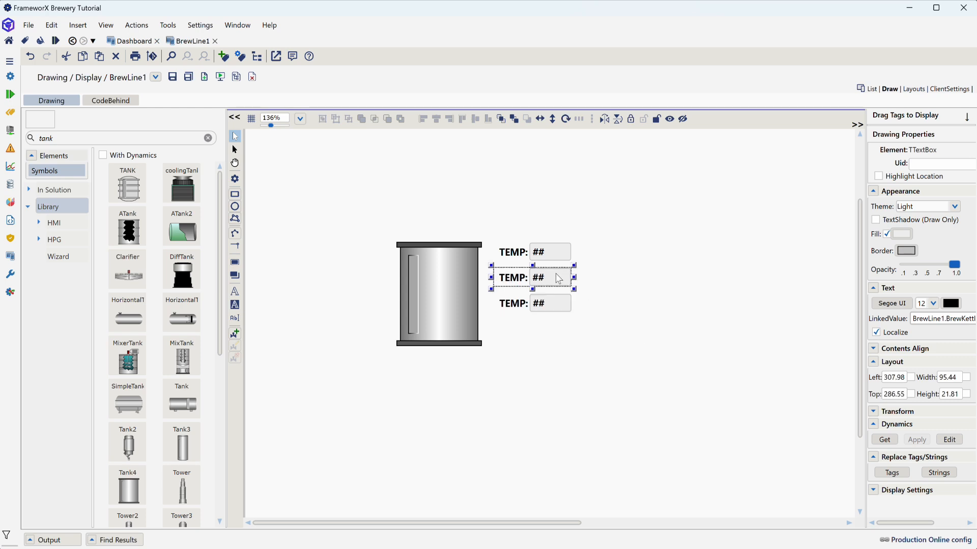
double_click(432, 186)
text(pH)
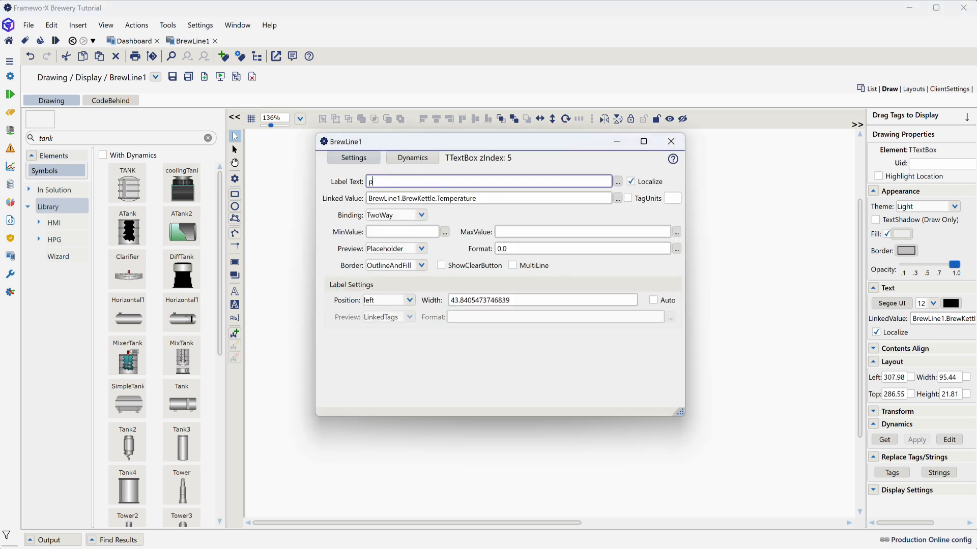
click(436, 198)
double_click(436, 197)
key(BackSpace)
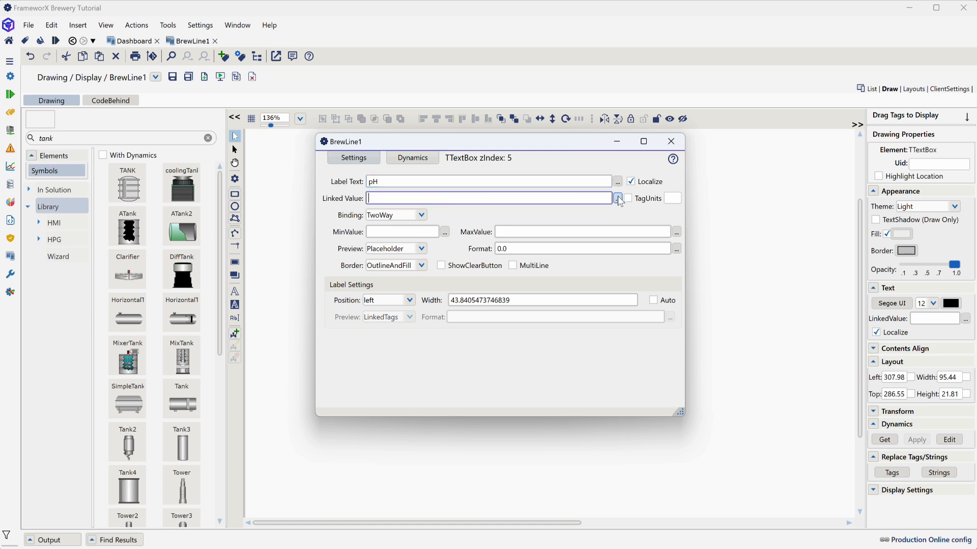
click(617, 198)
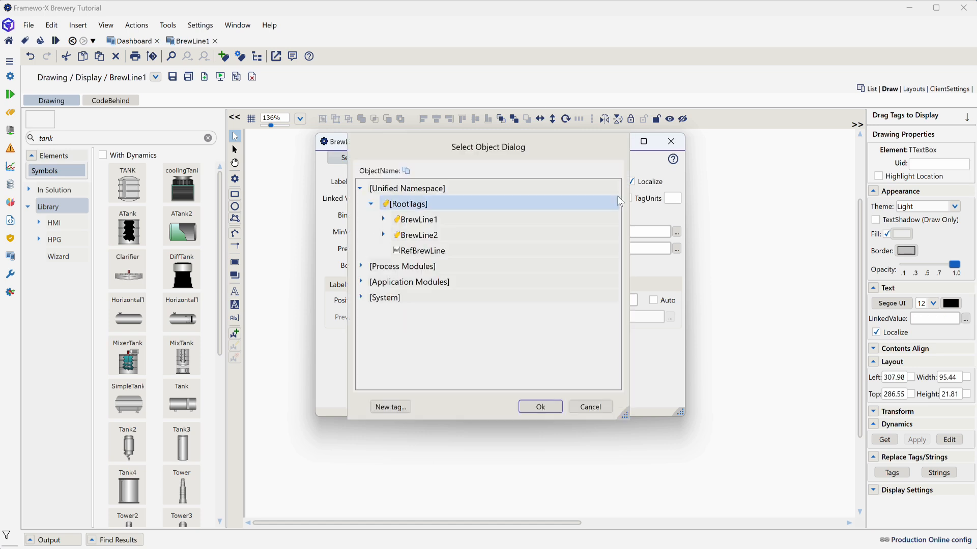
click(383, 220)
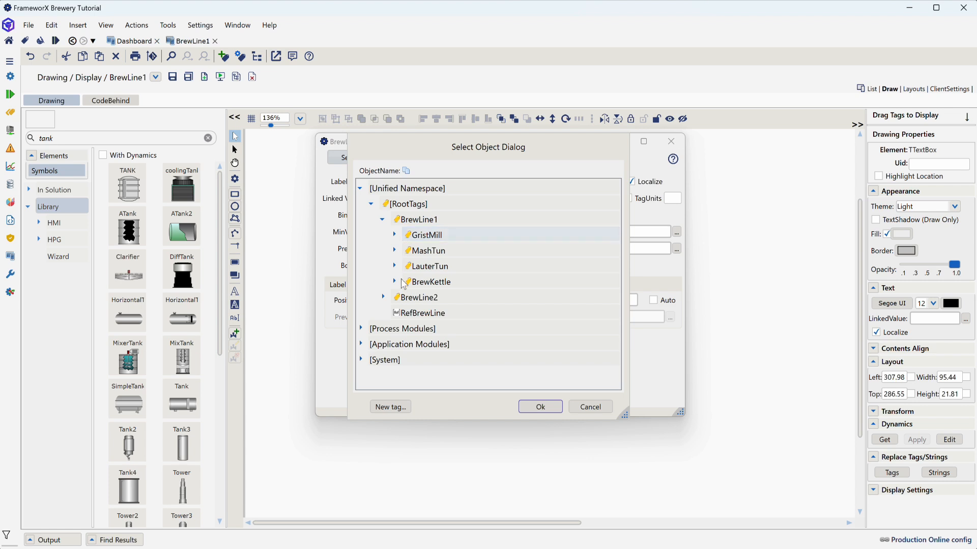
click(393, 282)
click(440, 346)
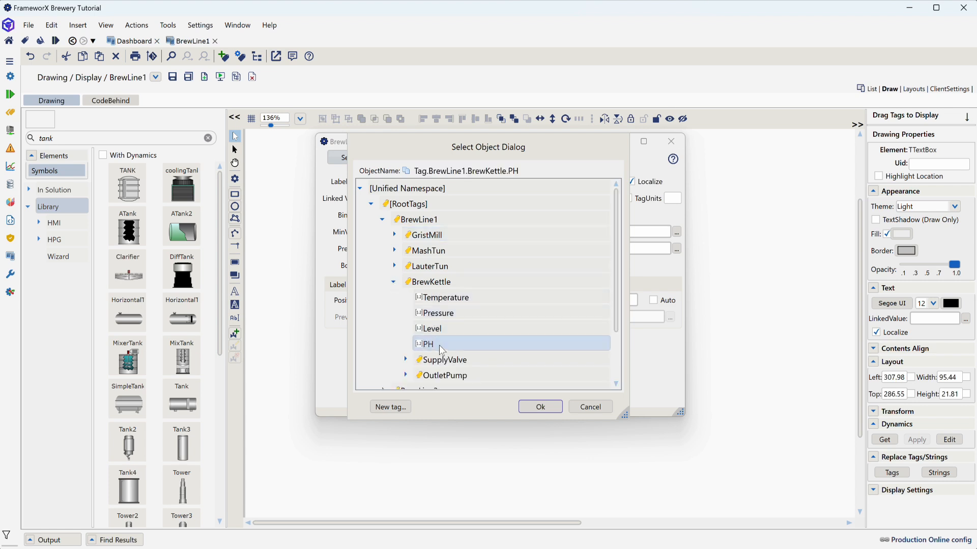
click(547, 407)
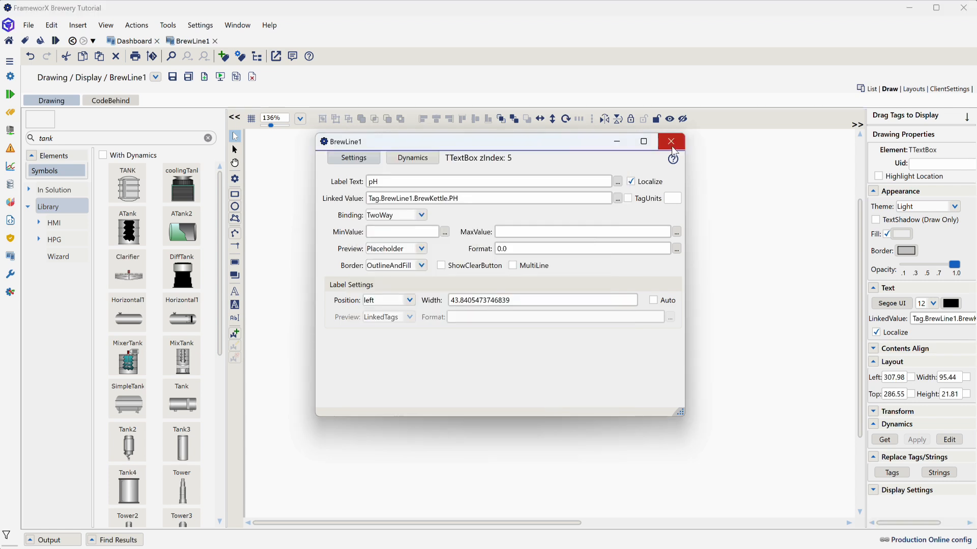
click(672, 145)
Label the lowest text box Level, link its value to BrewLine1.BrewKettle.Level, and close its settings
double_click(541, 305)
double_click(426, 180)
text(Level)
click(575, 199)
key(BackSpace)
key(BackSpace)
key(BackSpace)
key(BackSpace)
key(BackSpace)
key(BackSpace)
key(BackSpace)
key(BackSpace)
key(BackSpace)
key(BackSpace)
key(BackSpace)
key(BackSpace)
text(.)
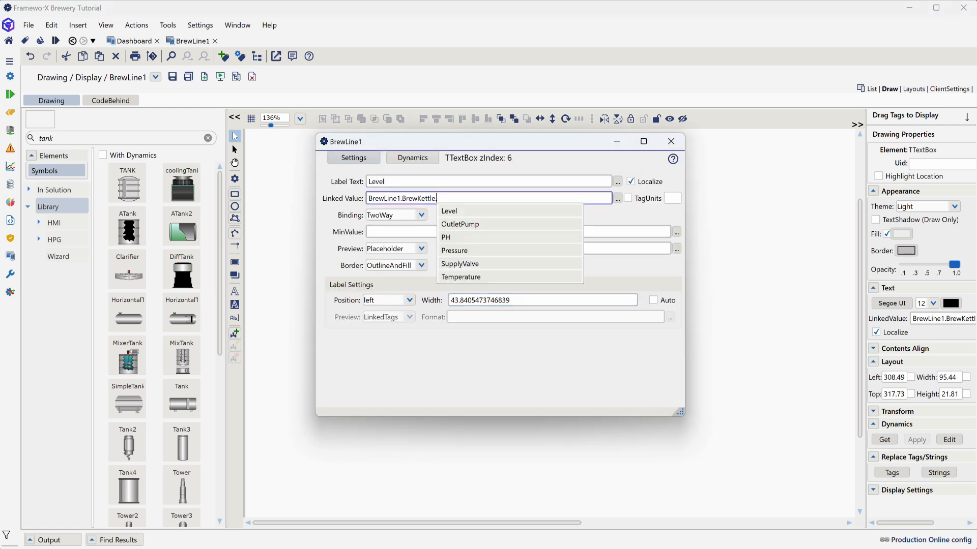
click(492, 213)
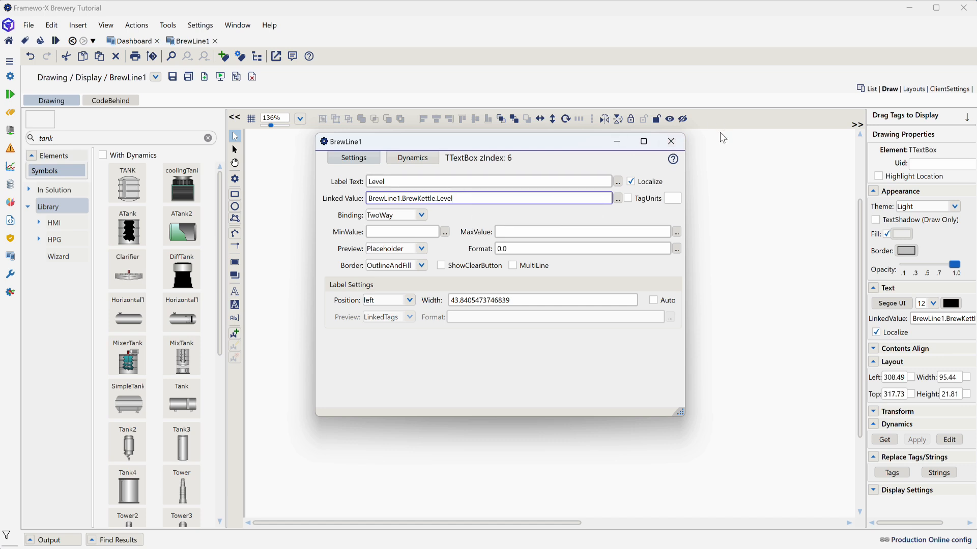
click(672, 141)
Select the Level, pH and TEMP text boxes together and examine the alignment and spacing tools available for them
click(595, 334)
click(561, 307)
ctrl+click(560, 279)
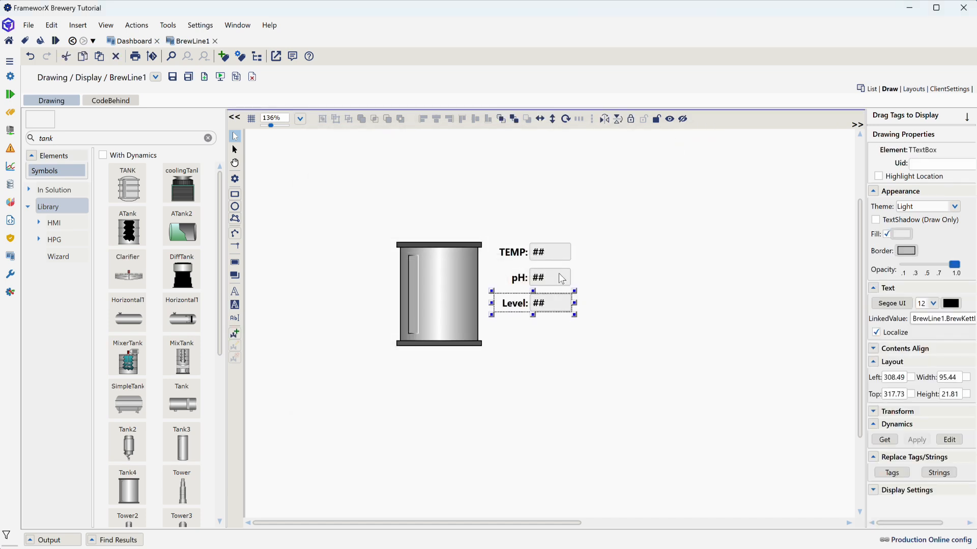
ctrl+click(558, 253)
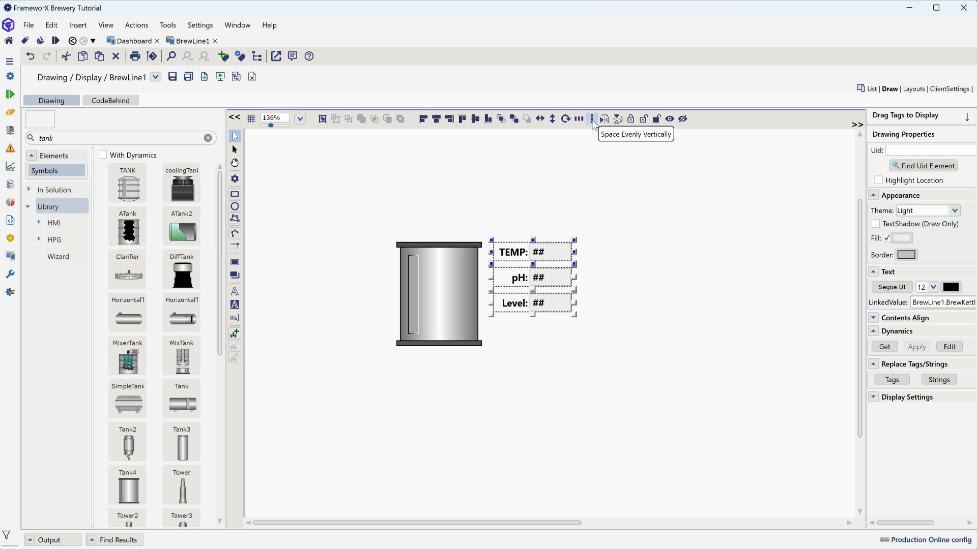
click(663, 264)
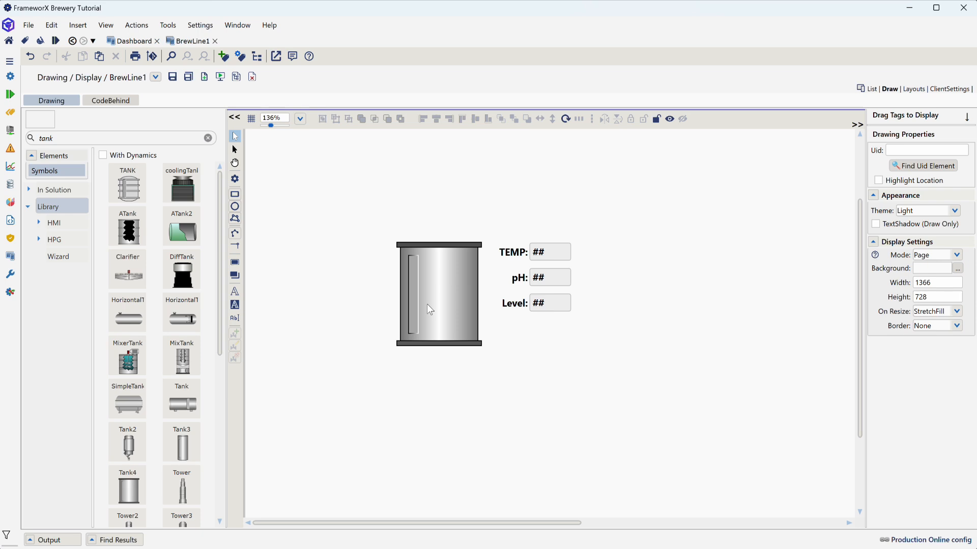
Search the symbol library for pump and place the Blowersand_Pumps24 symbol below the Level text box
click(119, 141)
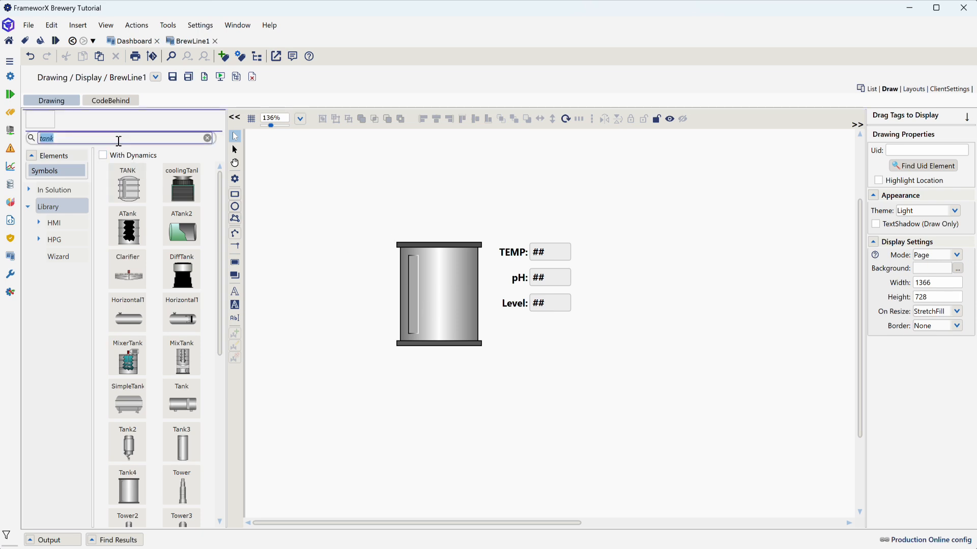
text(pump)
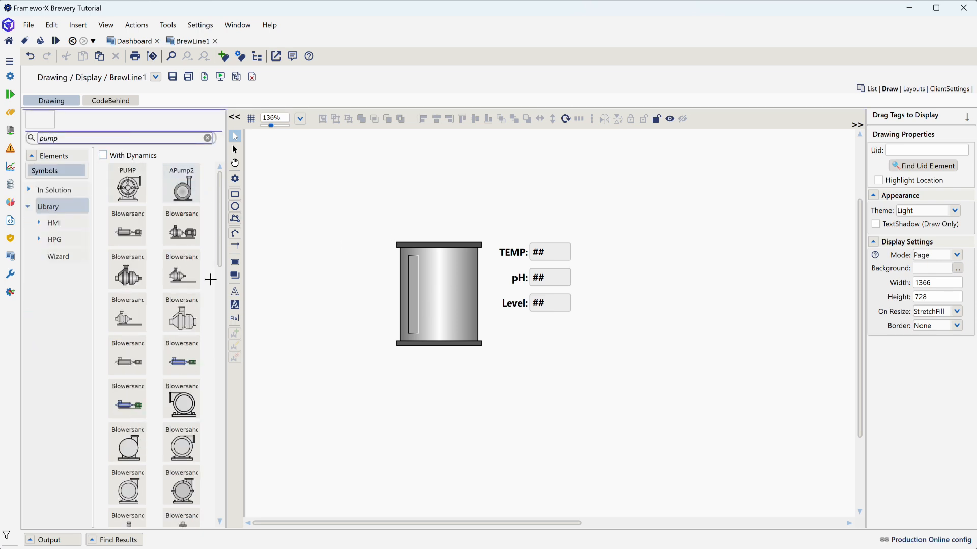
click(183, 445)
click(504, 330)
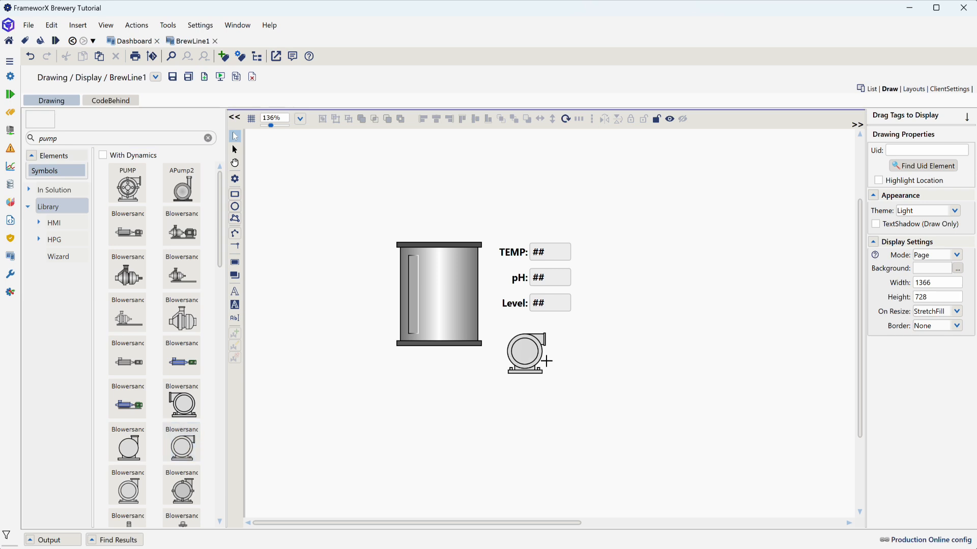
drag(521, 350, 518, 355)
Break the pump symbol into its separate shapes and clear the selection
right_click(519, 356)
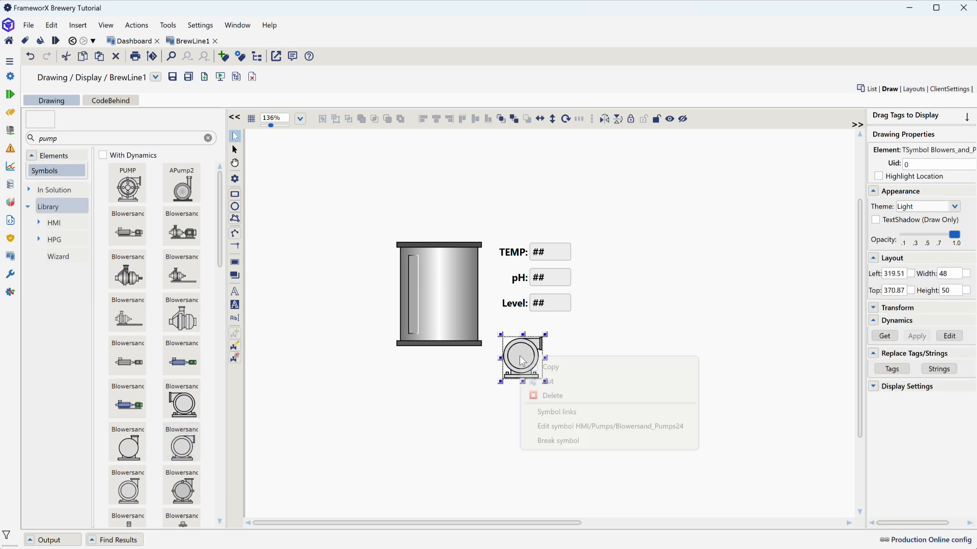
click(568, 440)
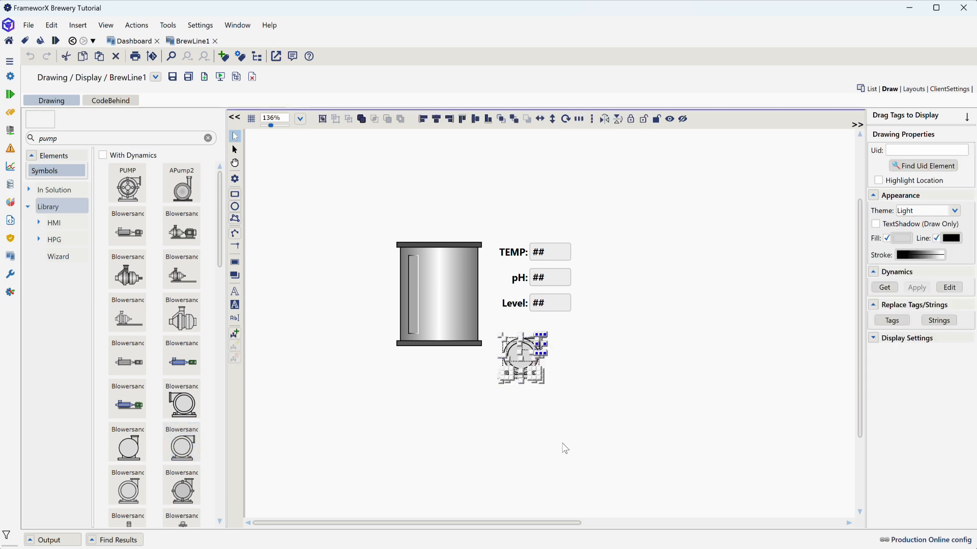
click(569, 388)
Add a FillColor dynamic to the pump's ellipse with the expression BrewLine1.BrewKettle.OutletPump.Status
click(523, 356)
double_click(524, 356)
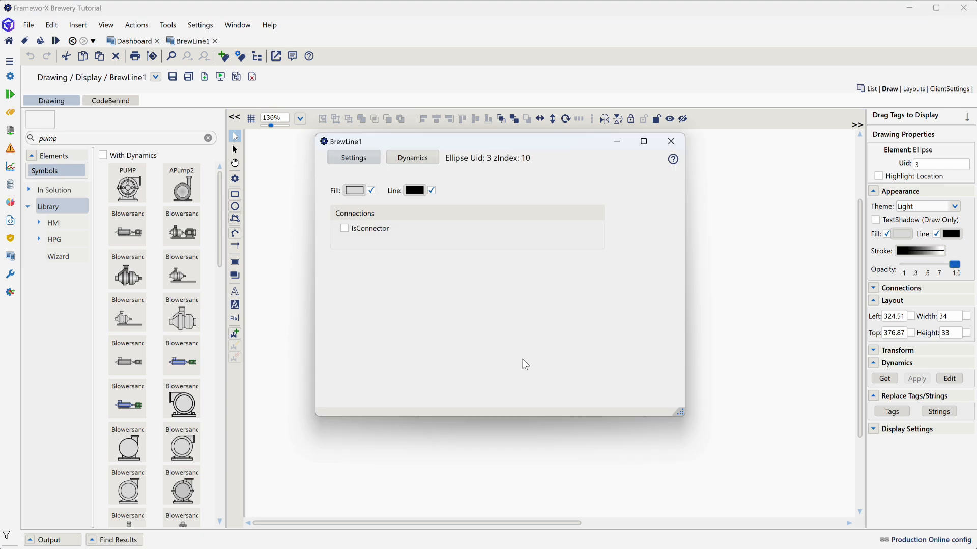
click(405, 157)
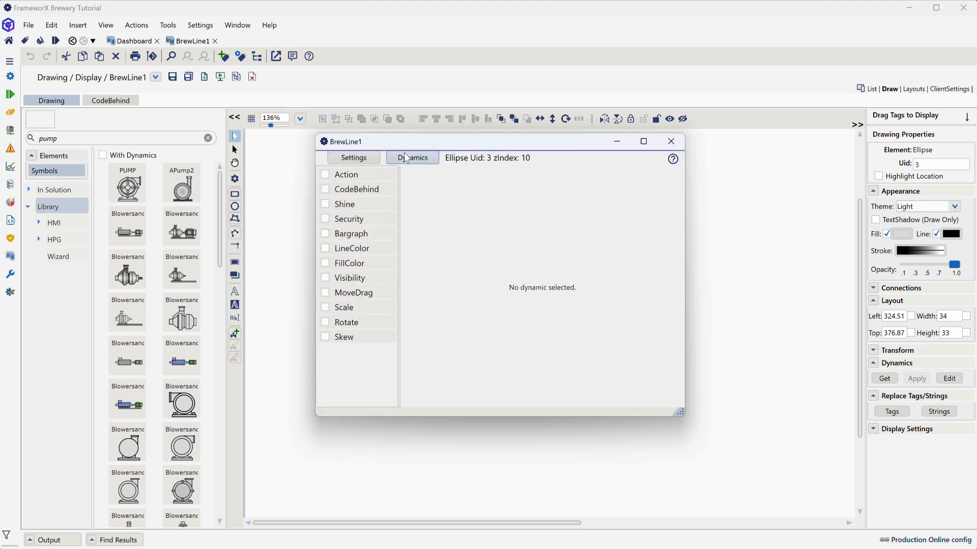
click(325, 263)
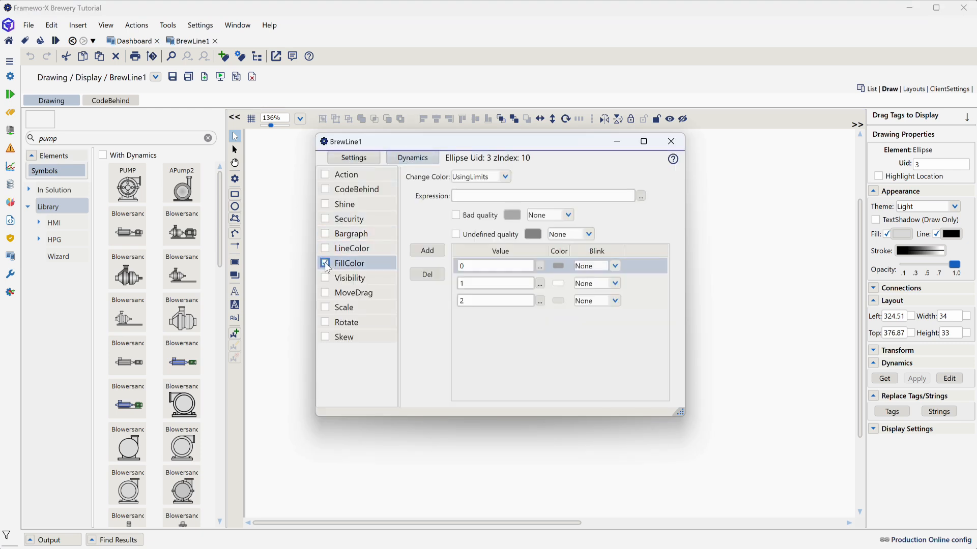
click(471, 195)
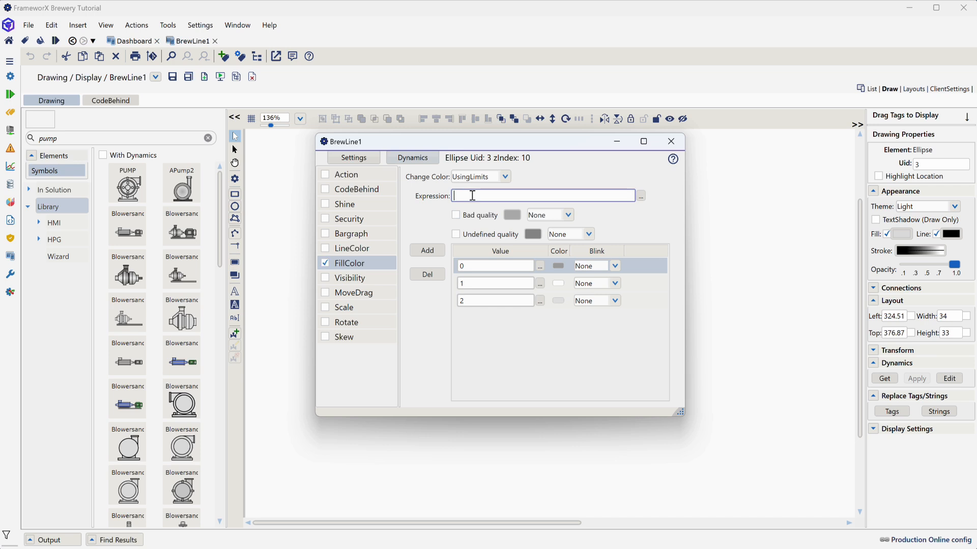
text(BrewLine1.)
click(500, 207)
text(.OutletPump.)
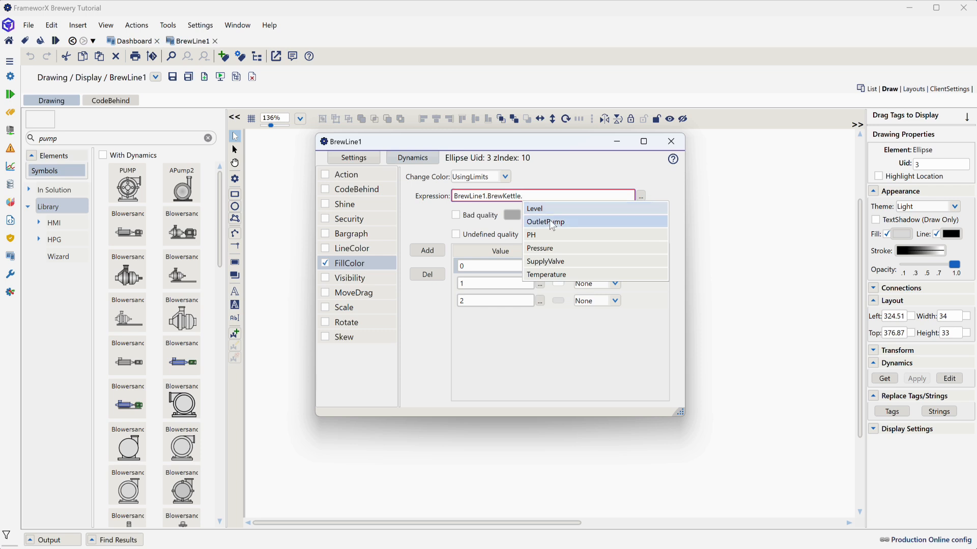
click(549, 220)
text(.)
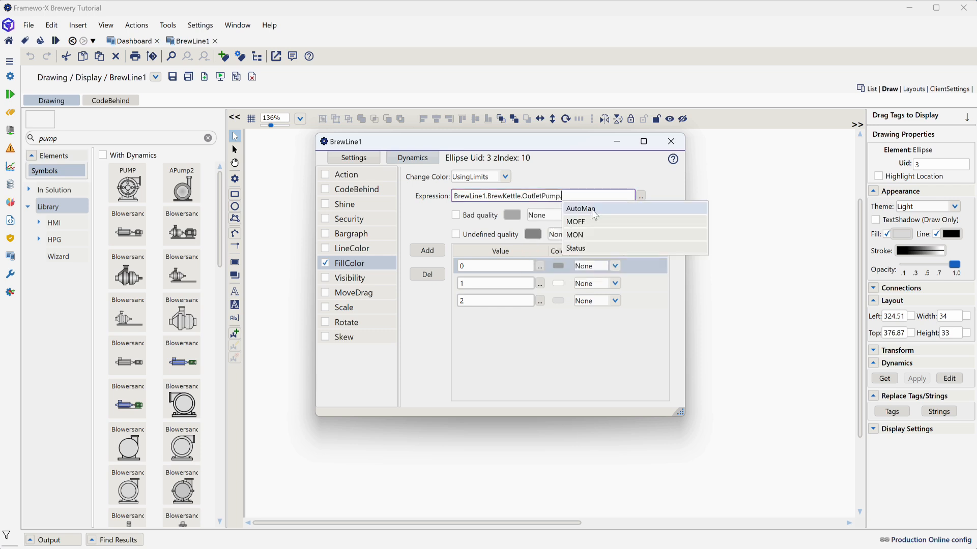
click(608, 248)
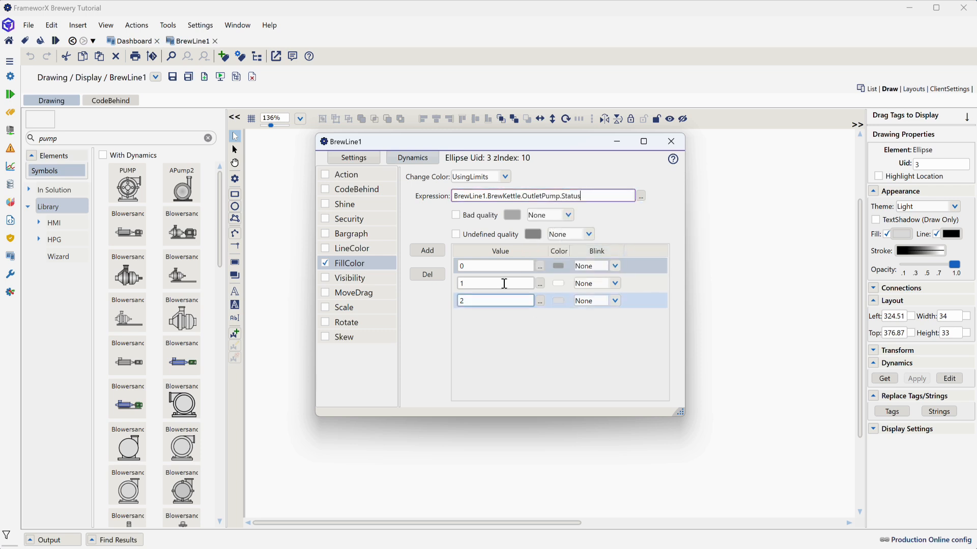
Set the FillColor dynamic's color for value 1 to the theme brush CustomBrush1
click(499, 266)
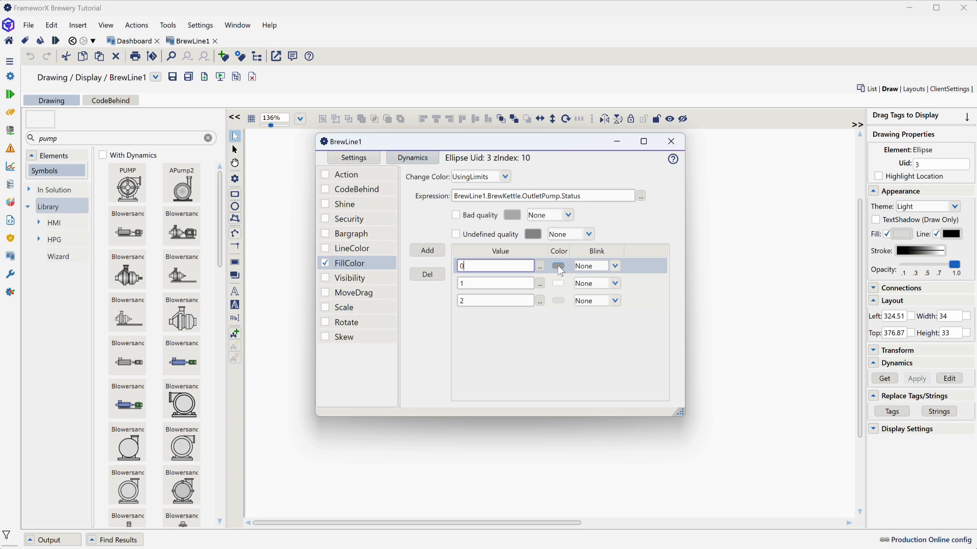
click(559, 286)
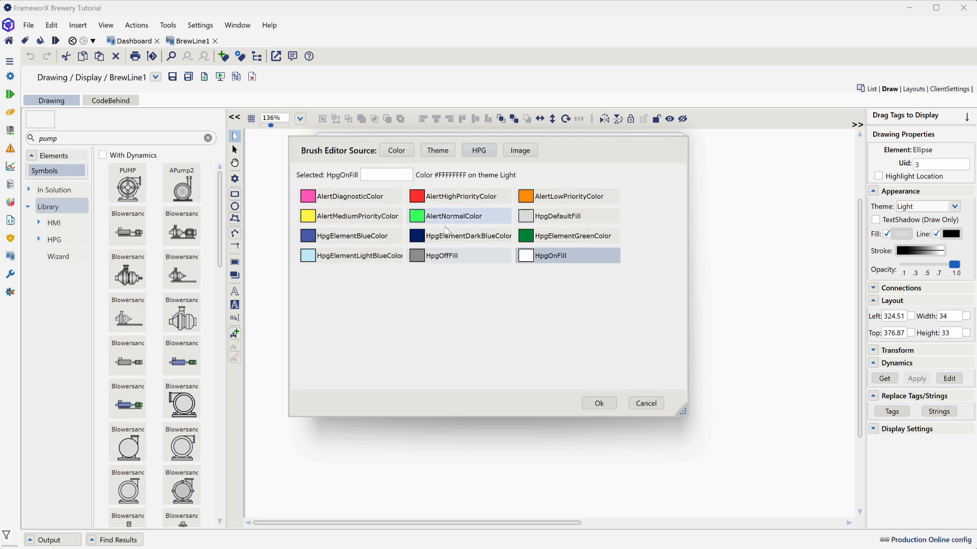
click(437, 150)
click(437, 216)
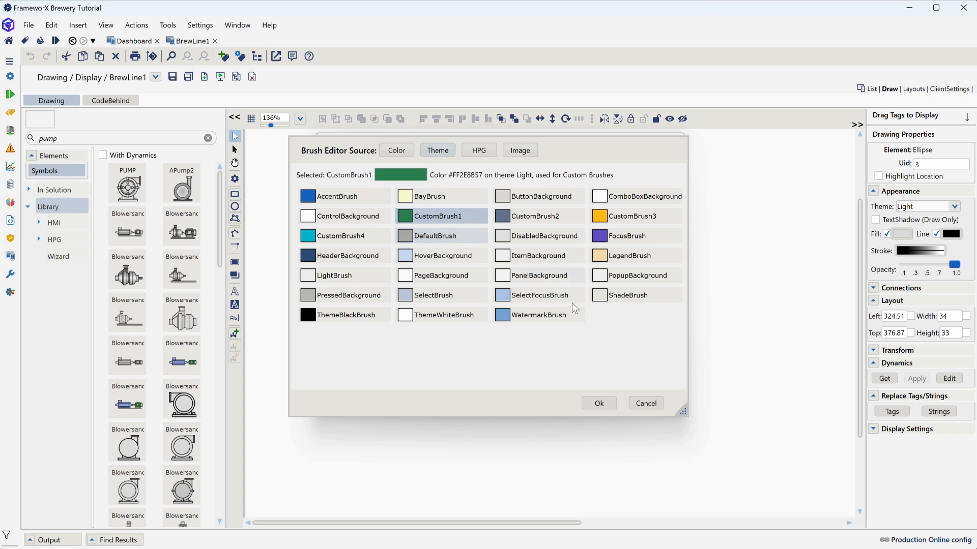
click(599, 403)
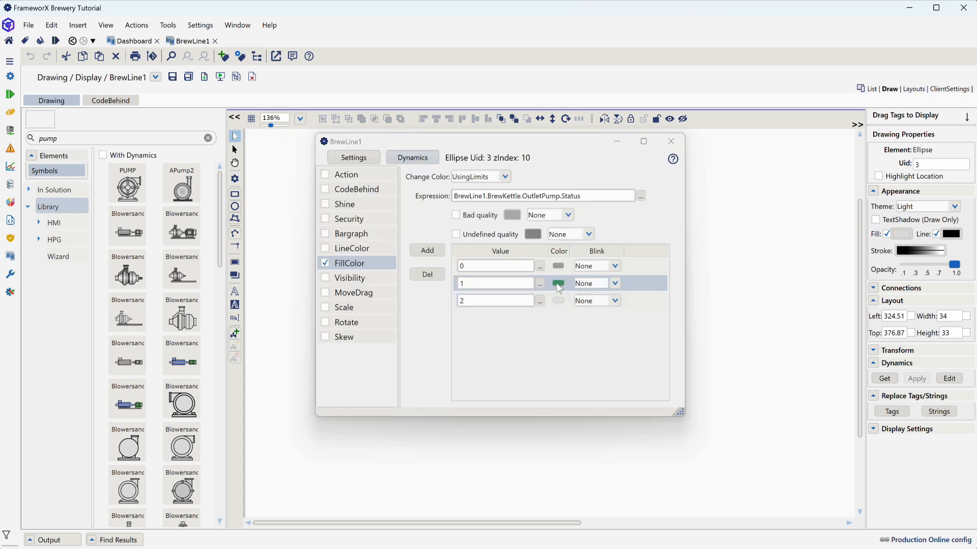
Delete the value 2 row from the FillColor dynamic and close the ellipse's settings
click(502, 300)
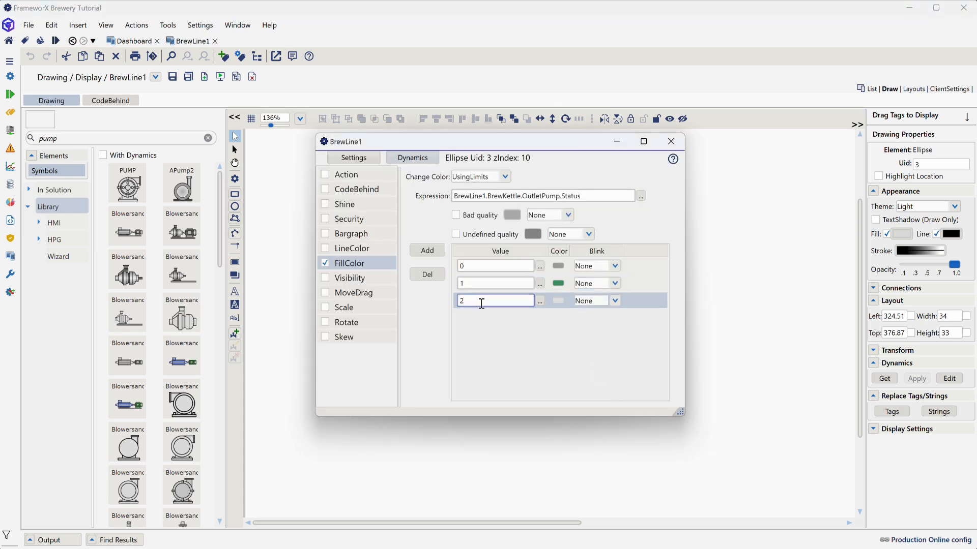
click(434, 275)
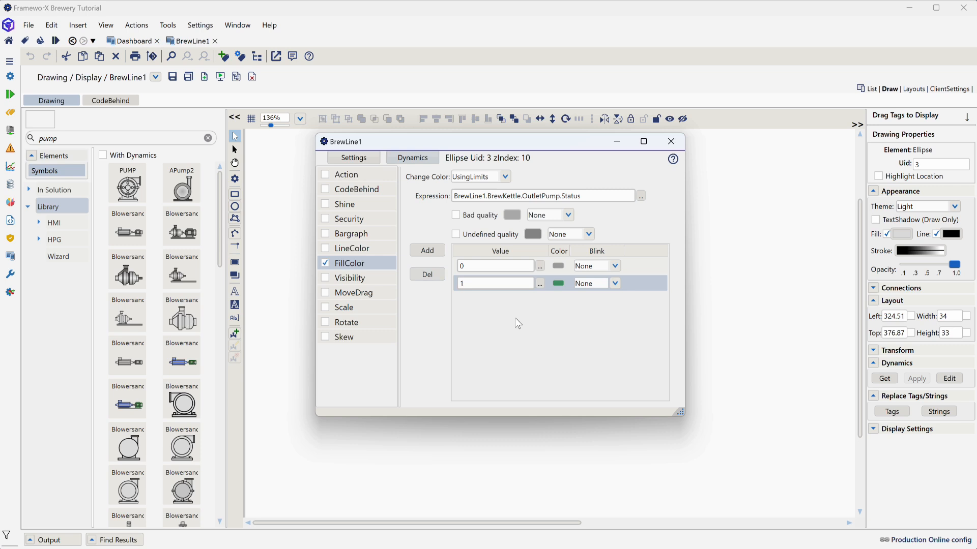
click(670, 142)
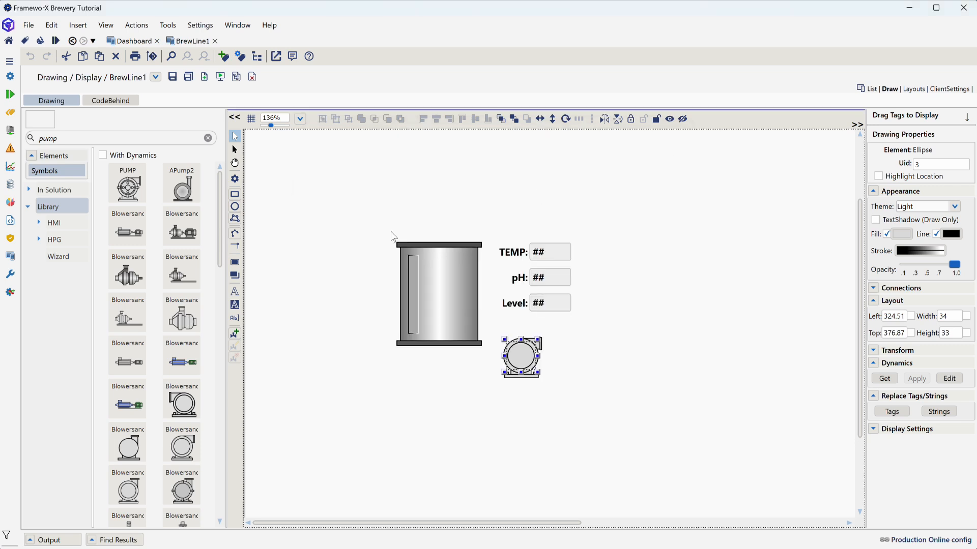
Search the symbol library for "valve" and place the Valves34 symbol above and beside the tank's upper-left corner
click(358, 243)
double_click(137, 137)
text(v)
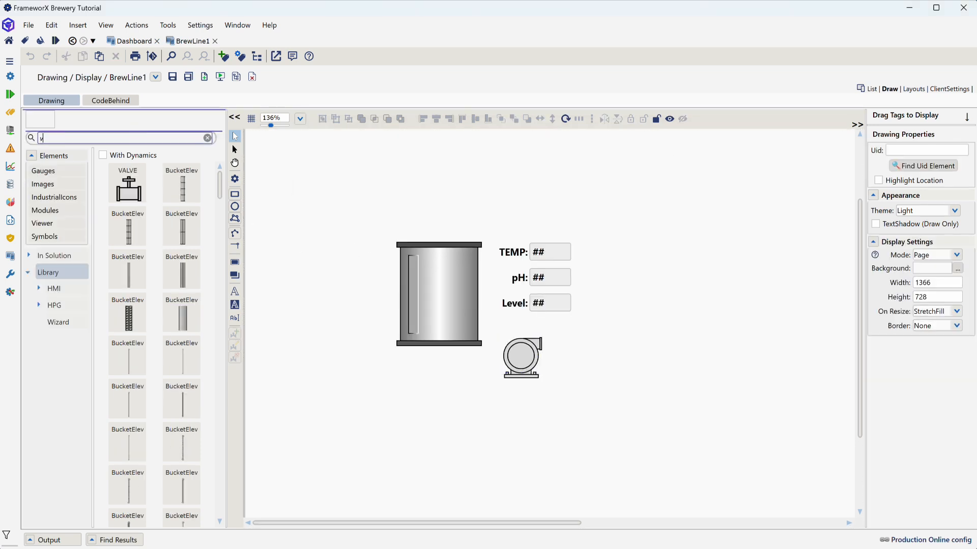
text(alve)
scroll(218, 301, down, 10)
scroll(218, 303, down, 2)
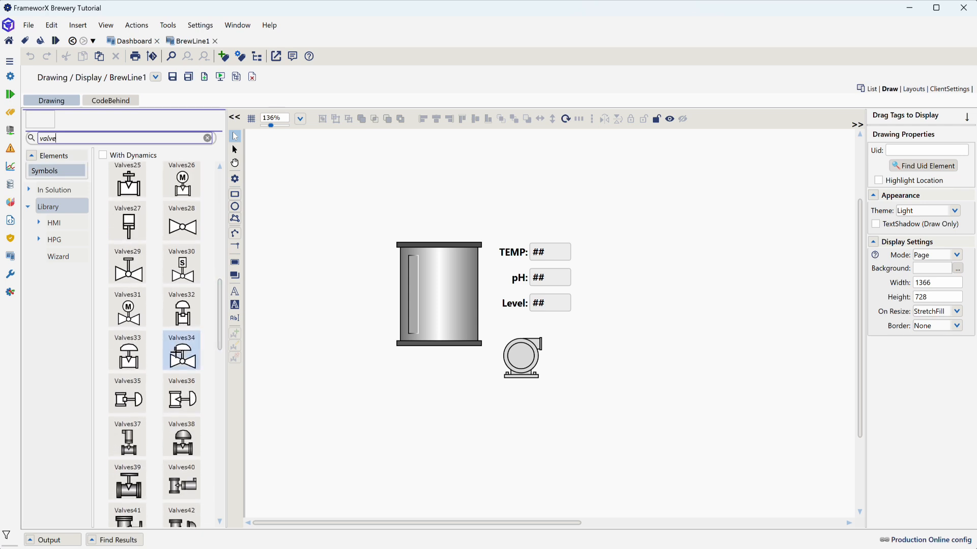
drag(178, 354, 371, 229)
Break the valve symbol into its separate shapes and add a FillColor dynamic to the valve body's shape group
right_click(365, 230)
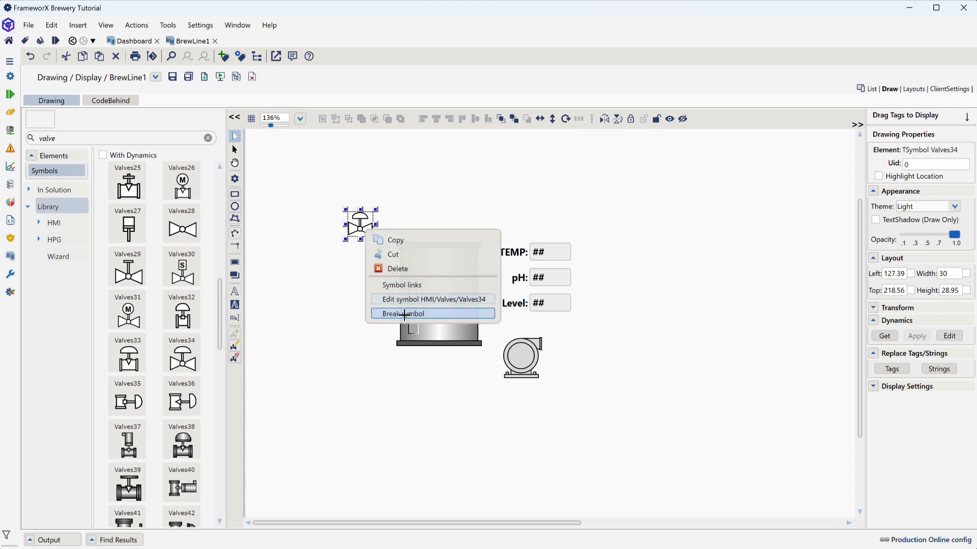
click(403, 314)
double_click(370, 237)
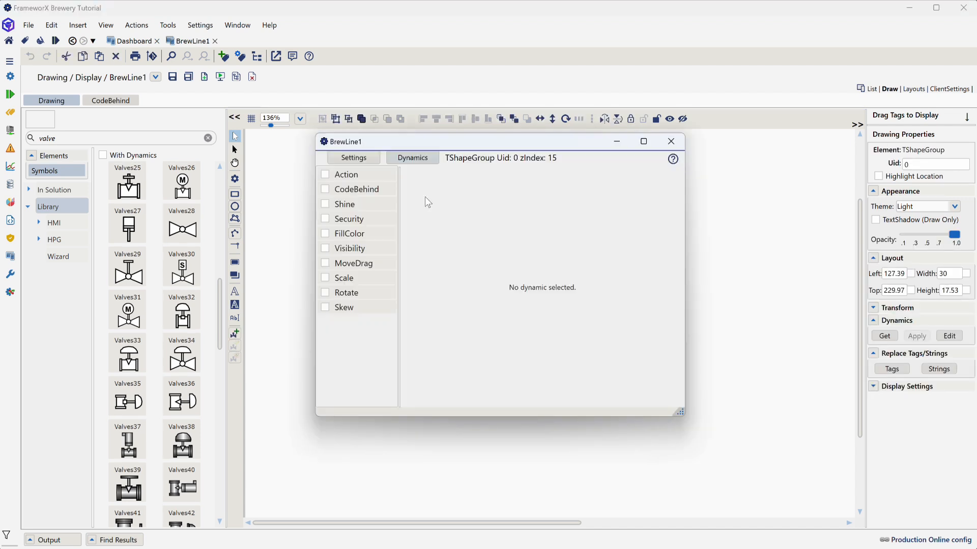
click(325, 233)
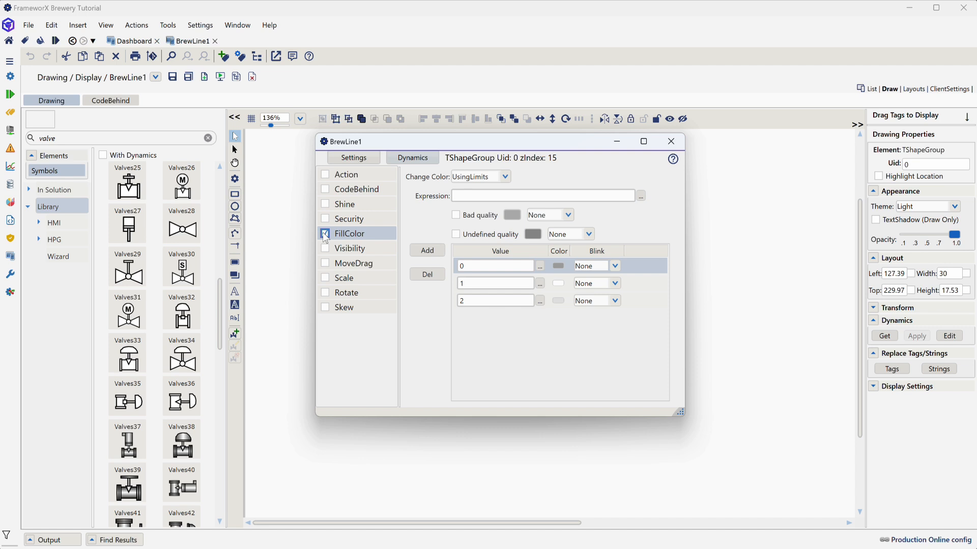
Set the valve body's FillColor color for value 1 to the theme brush CustomBrush1
click(559, 283)
click(436, 151)
click(448, 216)
click(596, 404)
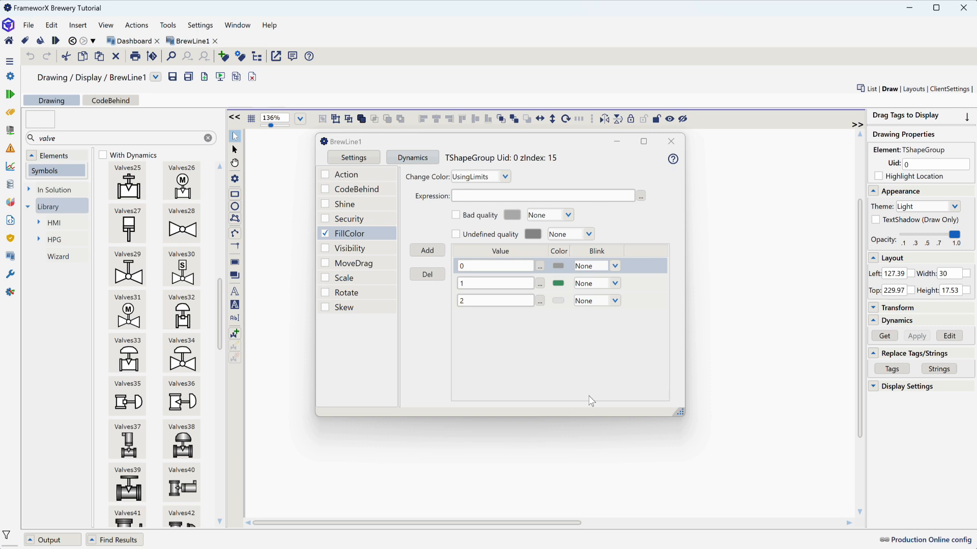
Delete the value 2 row from the valve's FillColor dynamic and set the value 0 color to the theme brush ComboBoxBackground
click(478, 300)
click(427, 274)
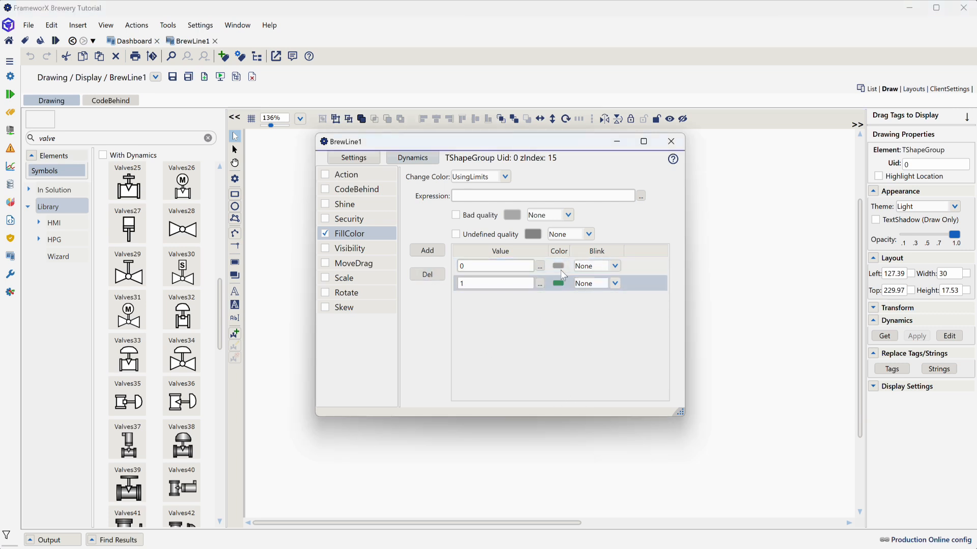
click(561, 267)
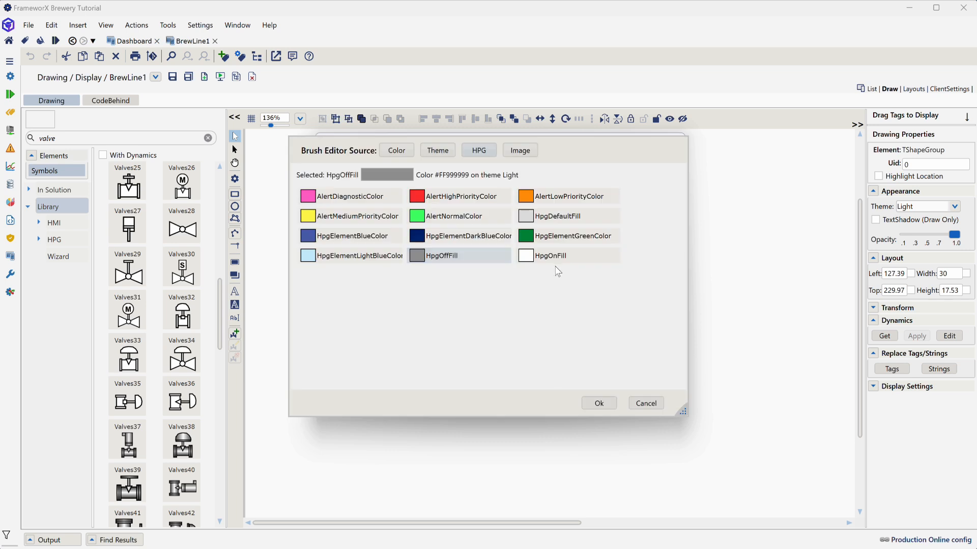
click(437, 150)
click(618, 197)
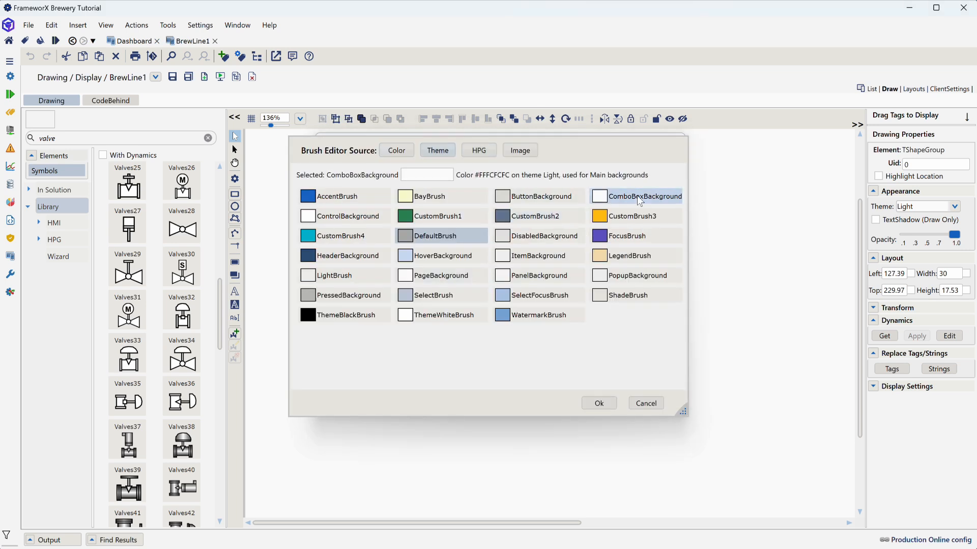
click(599, 402)
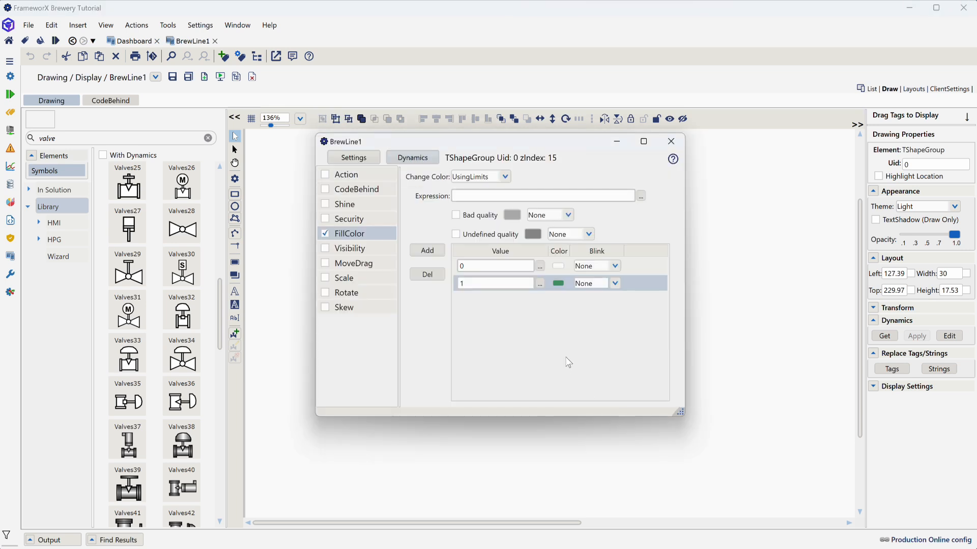
Set the valve's FillColor expression to BrewLine1.BrewKettle.SupplyValve.Status and close its settings
click(476, 195)
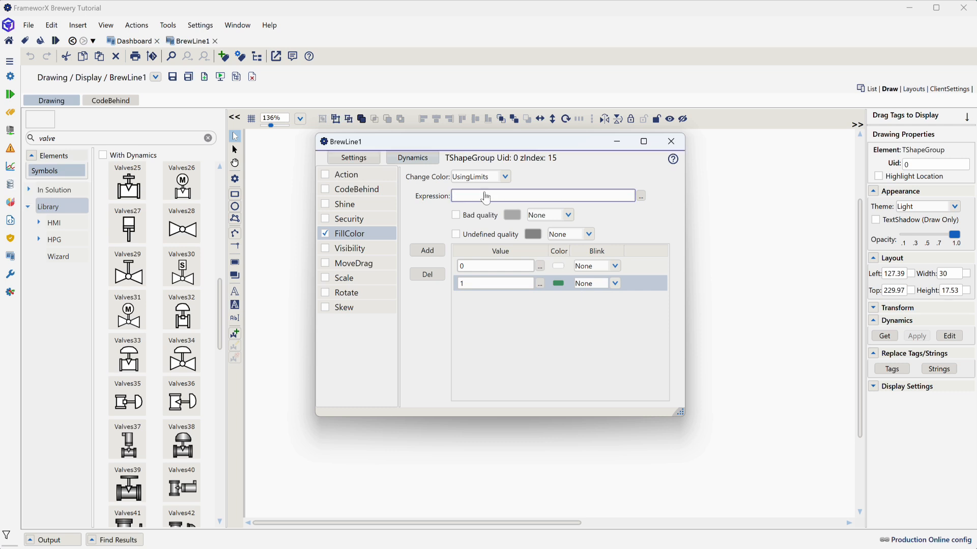
text(BrewLine1)
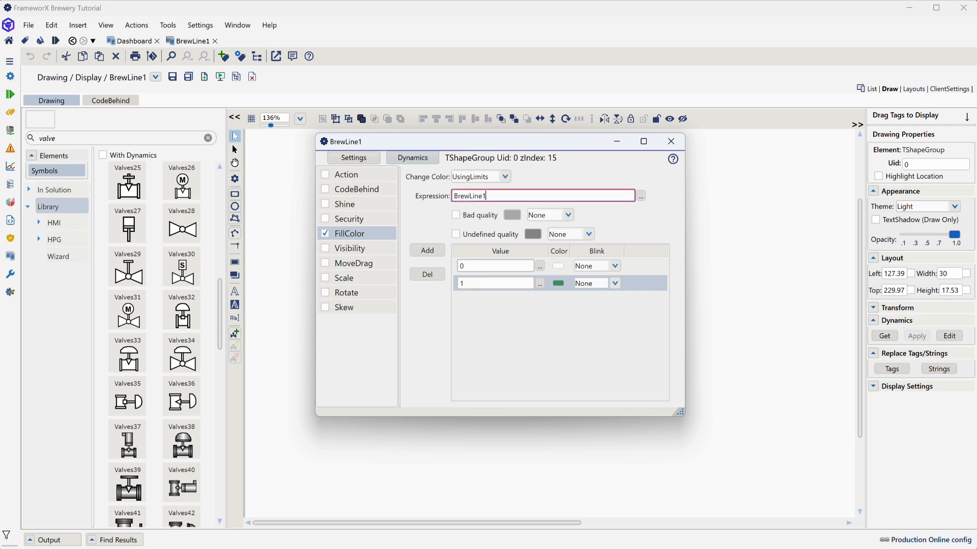
text(.)
click(529, 209)
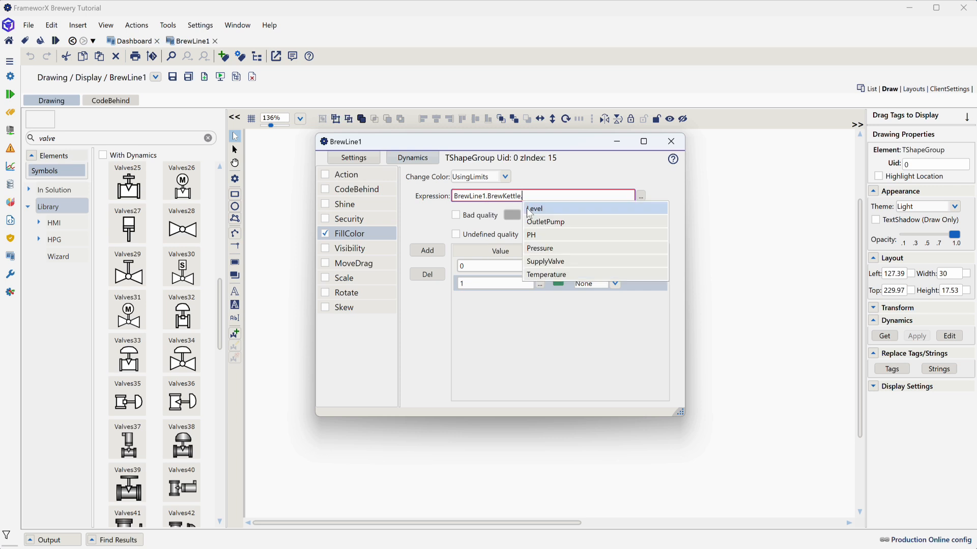
click(544, 262)
text(.Status)
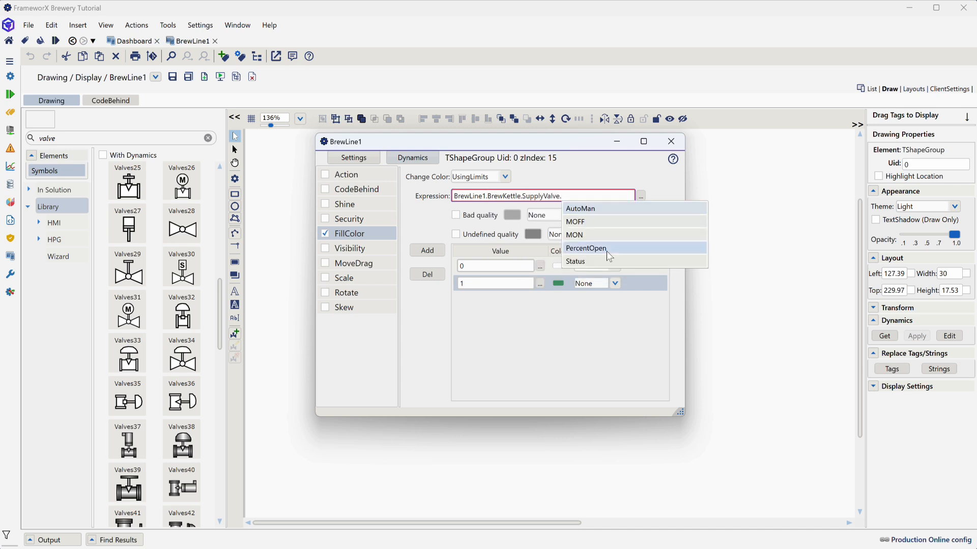
click(600, 262)
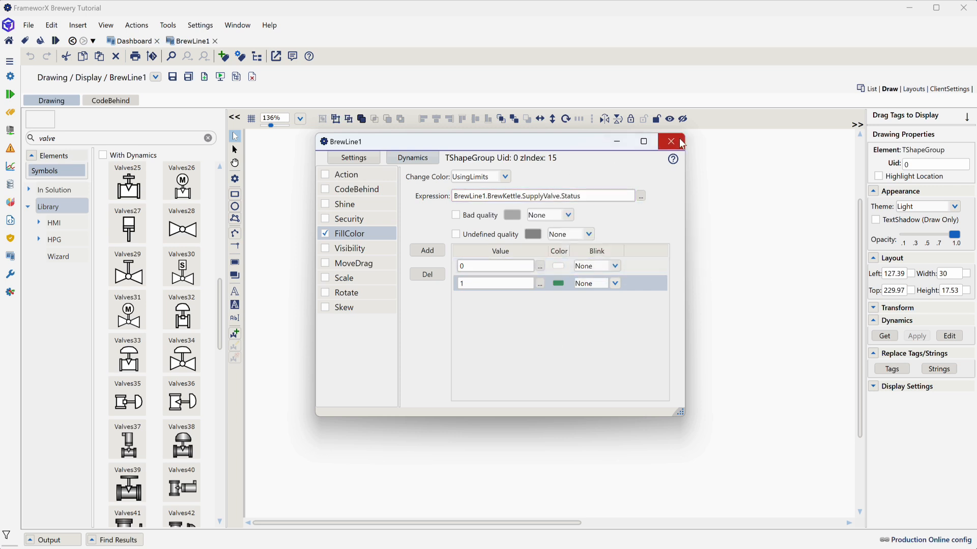
click(670, 141)
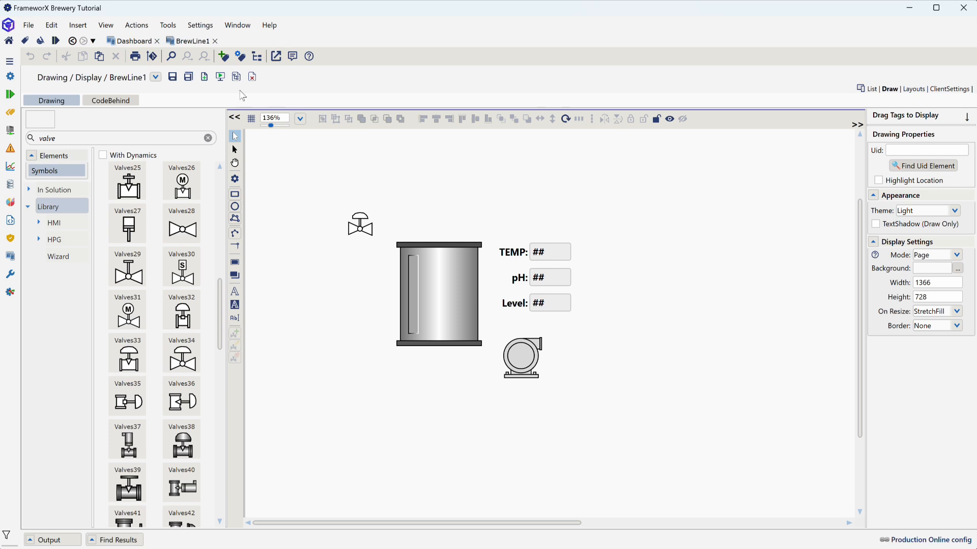
Save the BrewLine1 display and open the display layouts
click(172, 78)
click(11, 257)
click(25, 262)
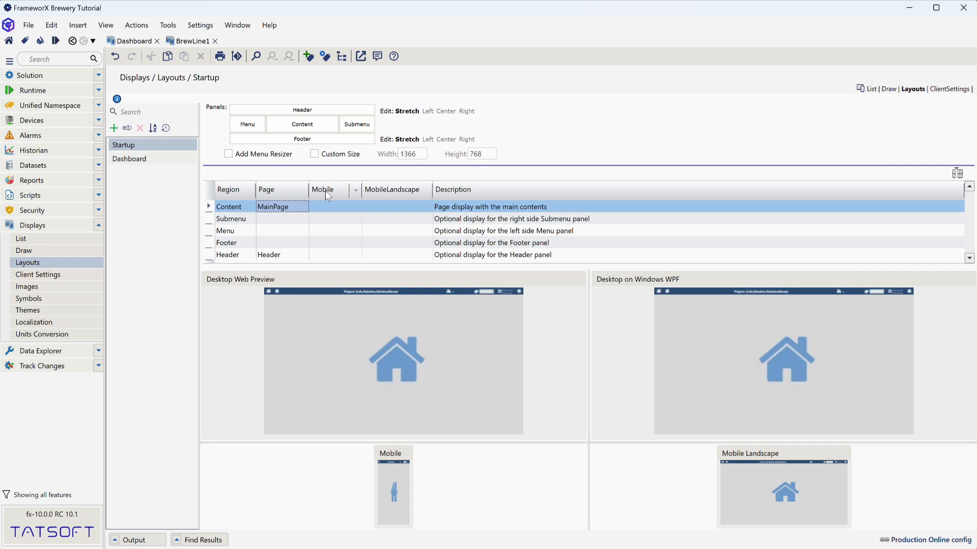
Set the page of the Startup layout's Content region to BrewLine1
click(284, 208)
double_click(283, 207)
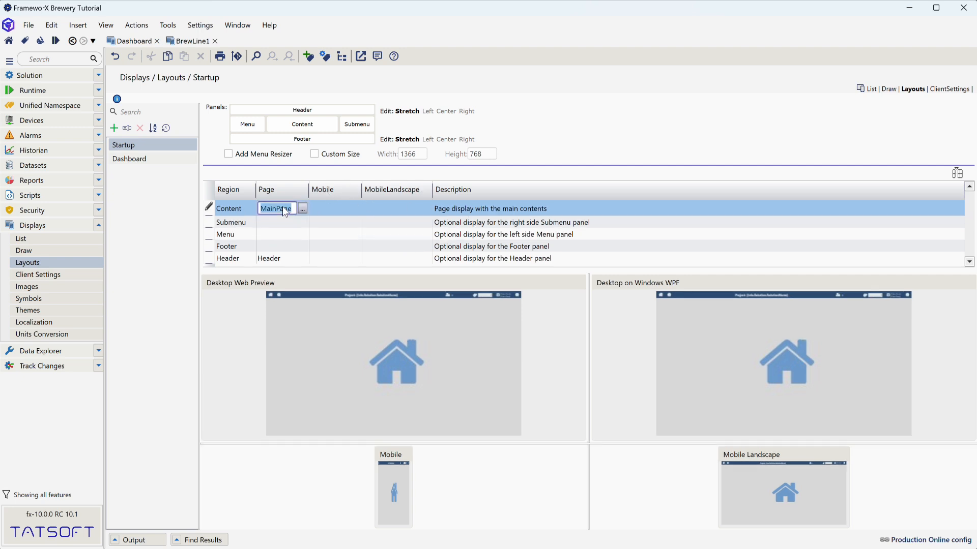
text(Brew)
click(298, 221)
key(Return)
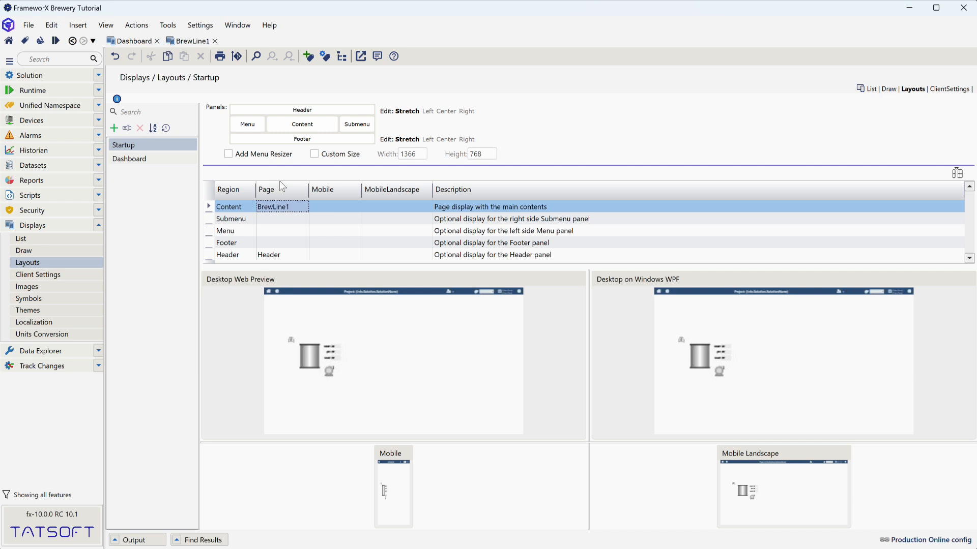
Start the production runtime, then open Property Watch and place it clear of the tank graphics
click(136, 25)
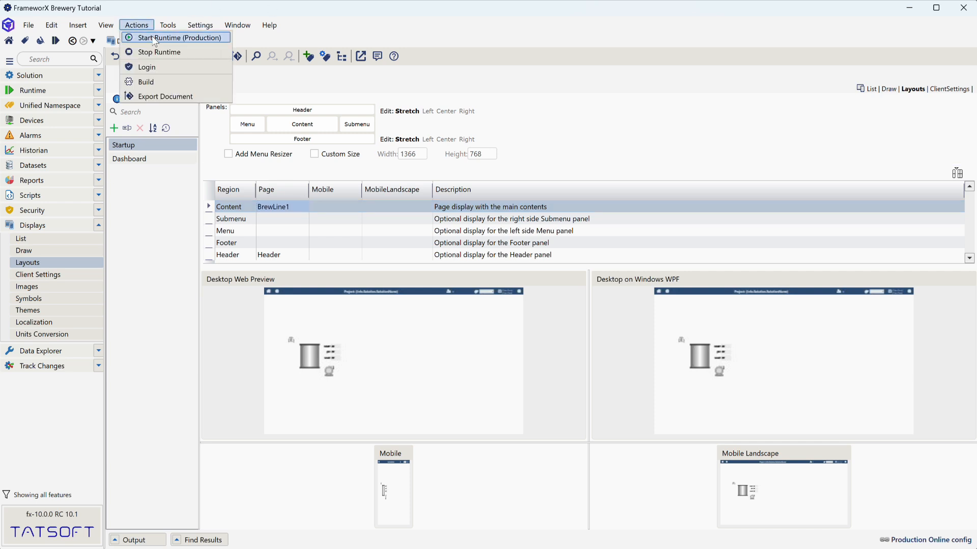
click(155, 38)
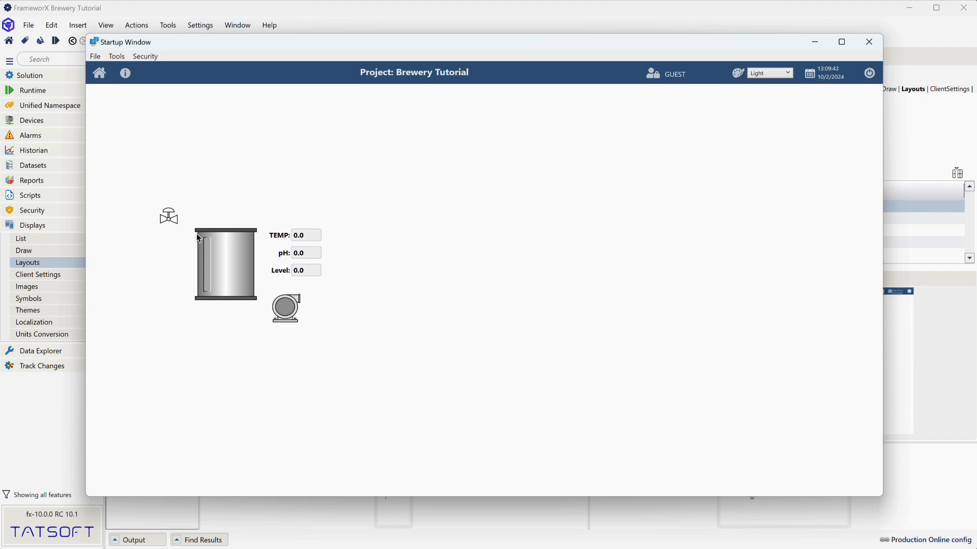
click(122, 58)
click(123, 73)
drag(275, 68, 586, 172)
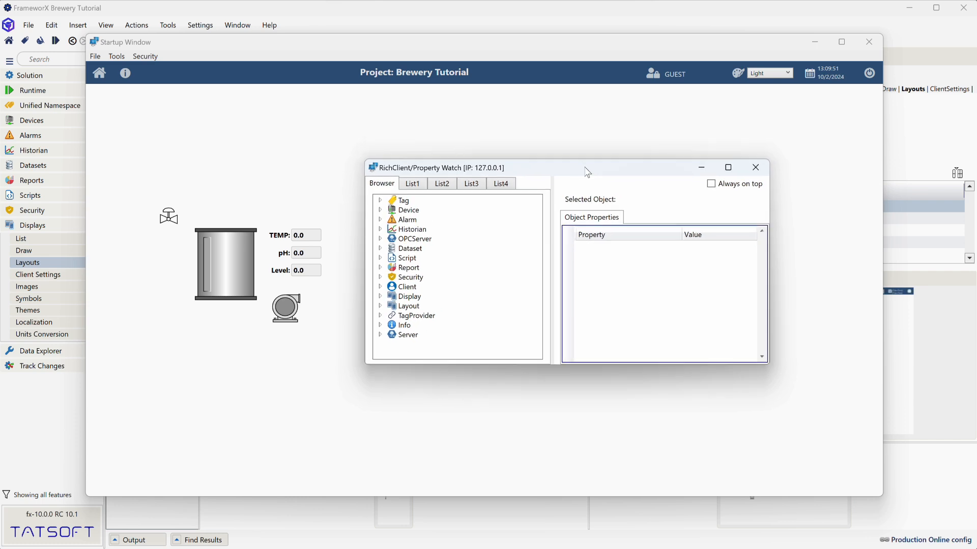
Set the value of the tag BrewLine1.BrewKettle.Temperature to 88.7 in Property Watch
click(380, 200)
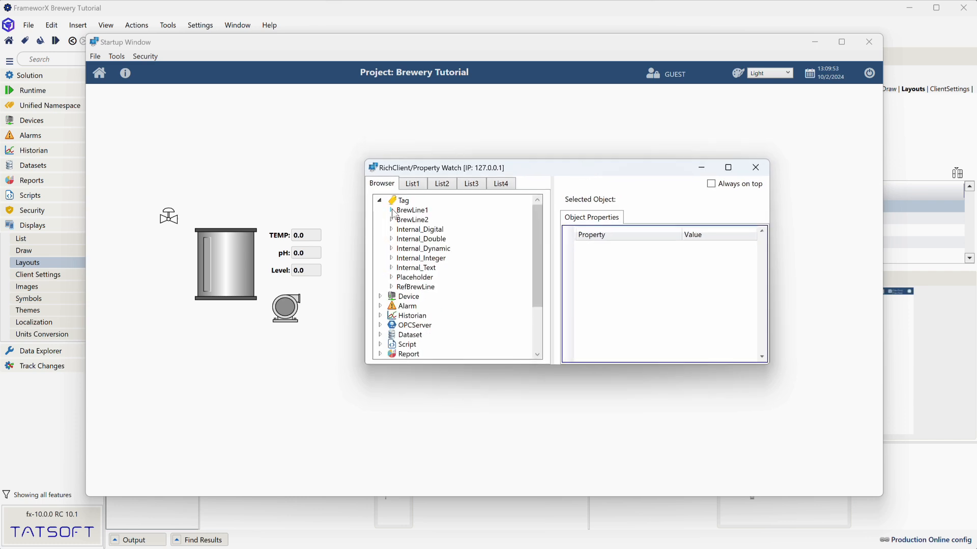
click(391, 210)
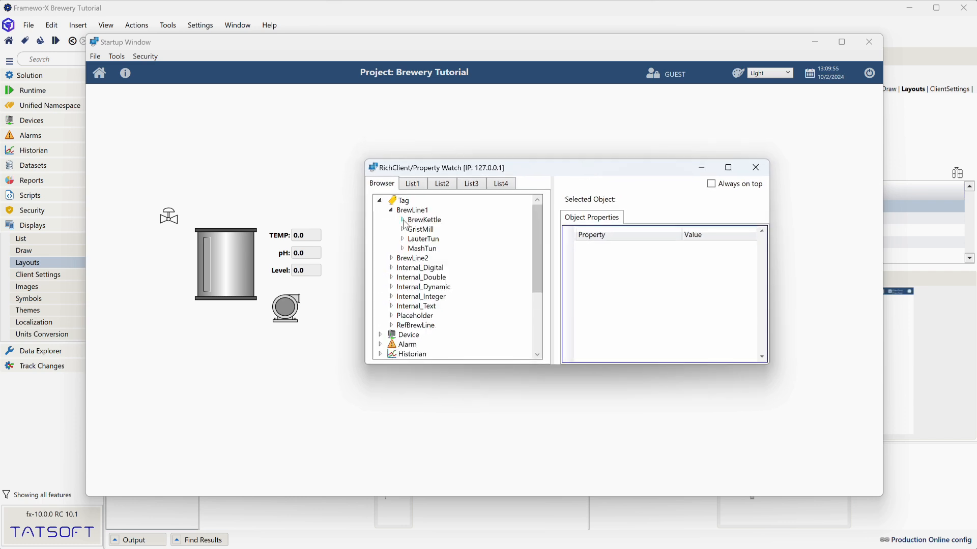
click(403, 220)
click(437, 277)
click(686, 248)
text(88.7)
key(Return)
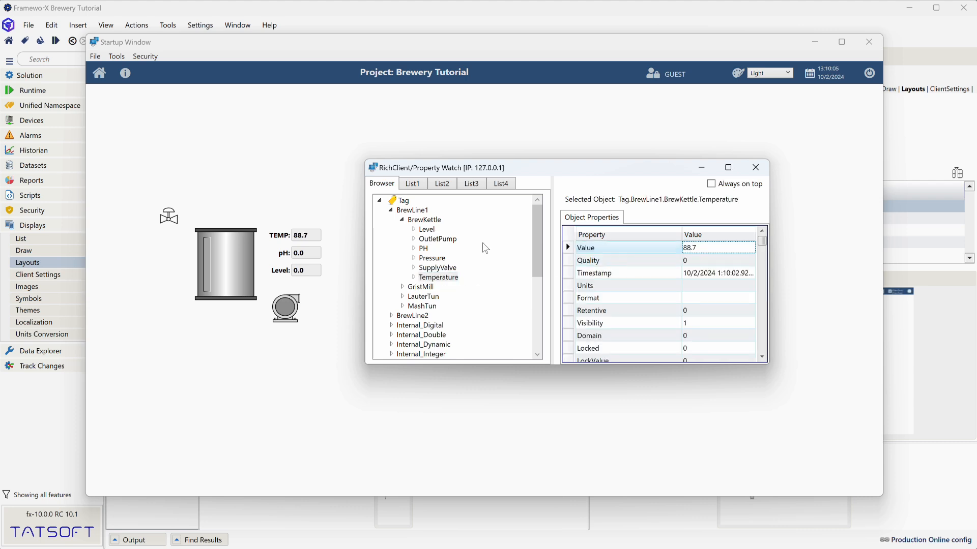
Set the BrewKettle Level tag's value to 50 and the PH tag's value to 7.4
click(427, 229)
click(702, 248)
text(50)
key(Return)
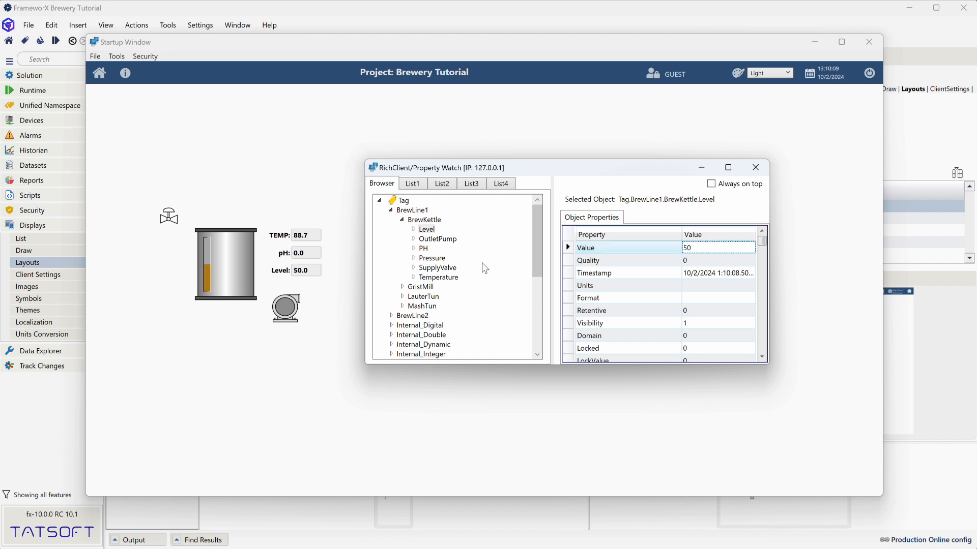
click(422, 248)
click(693, 250)
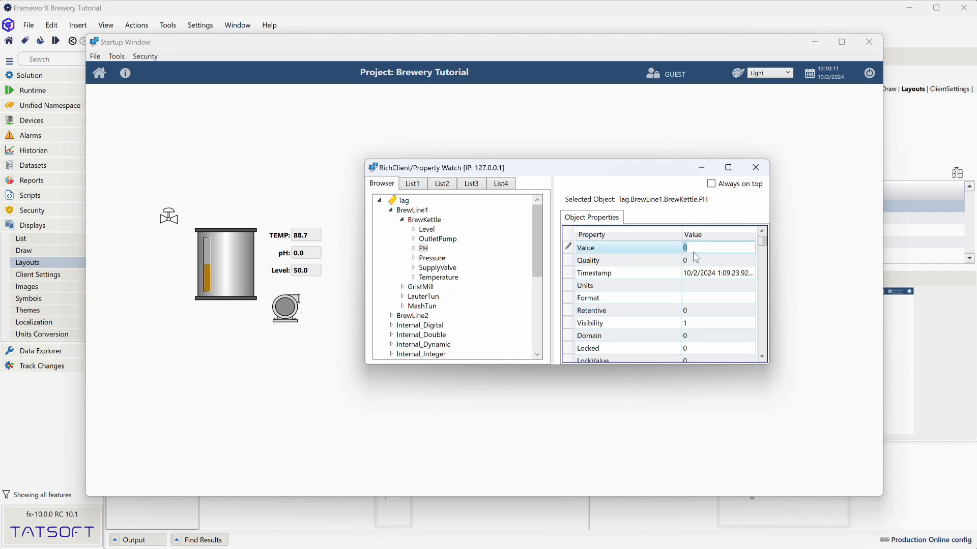
text(7.4)
key(Return)
Set the value of BrewLine1.BrewKettle.OutletPump.Status to 1
click(413, 239)
click(439, 277)
click(702, 248)
text(1)
key(Return)
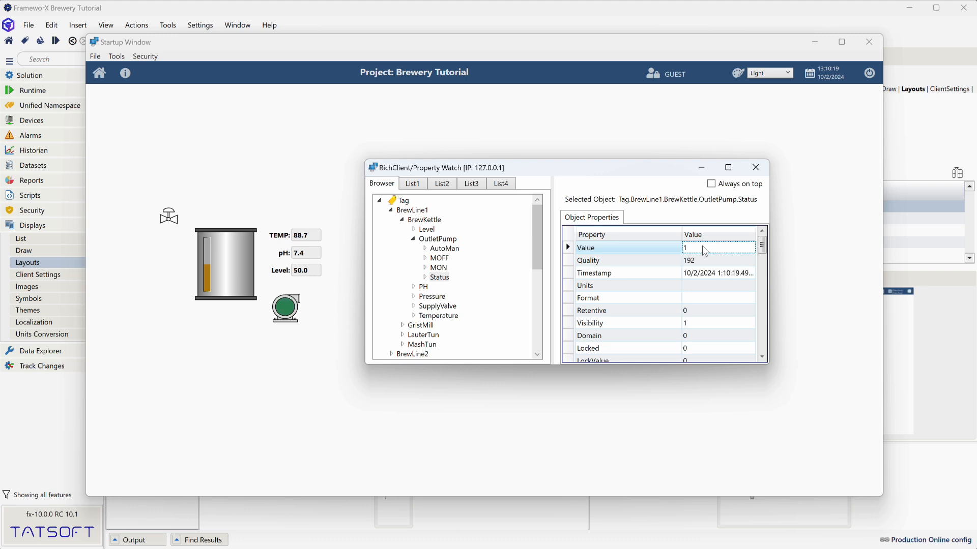
Set the value of BrewLine1.BrewKettle.SupplyValve.Status to 1
click(413, 306)
click(444, 316)
click(440, 354)
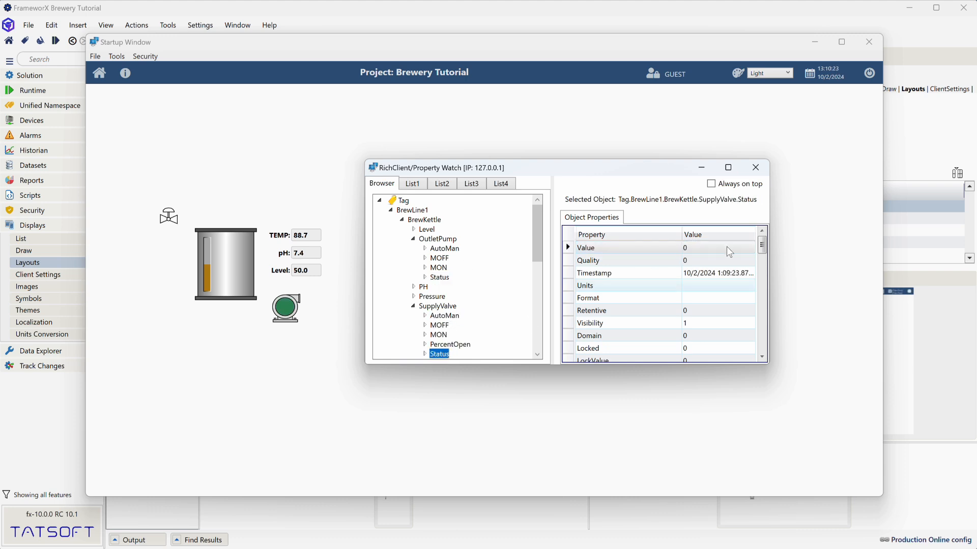
click(700, 247)
text(1)
key(Return)
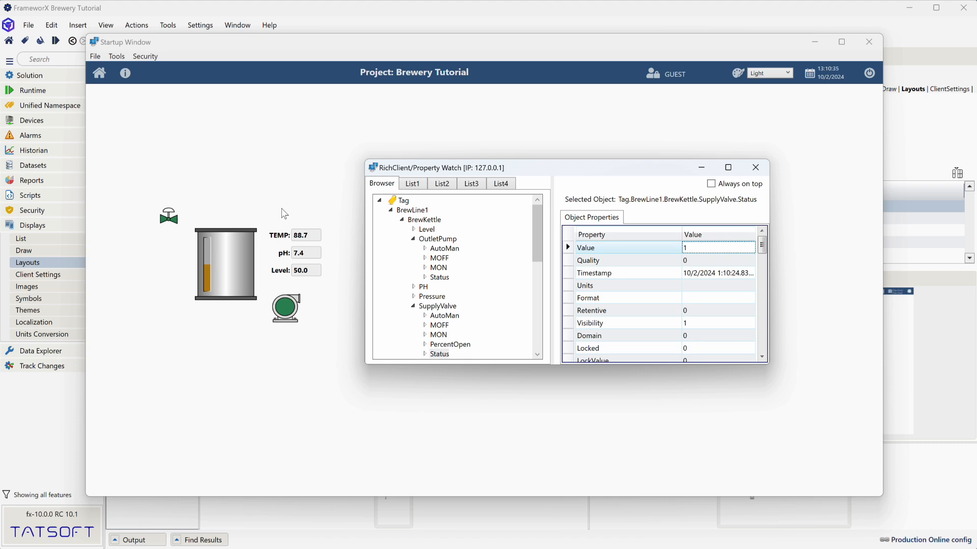
Return to the BrewLine1 drawing and group all of the pump's shapes
click(957, 336)
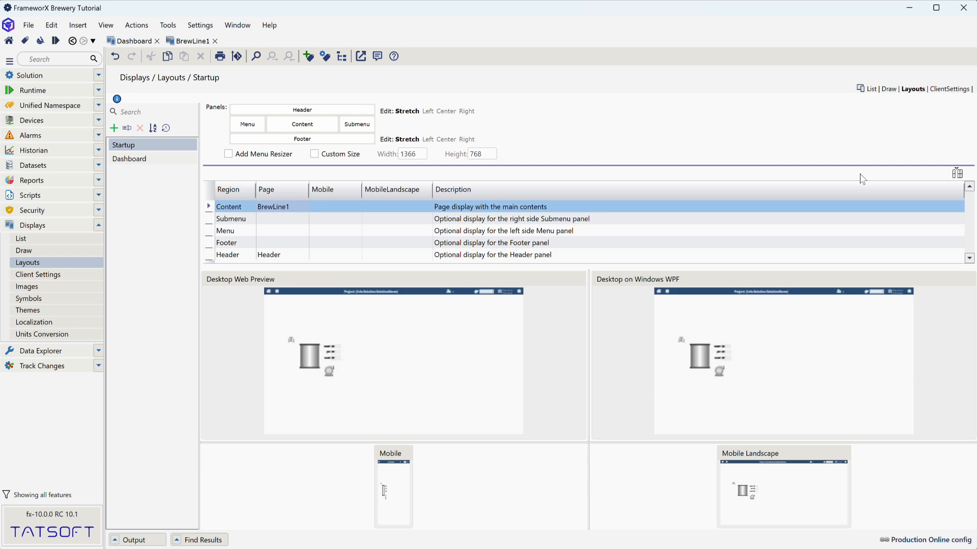
click(887, 89)
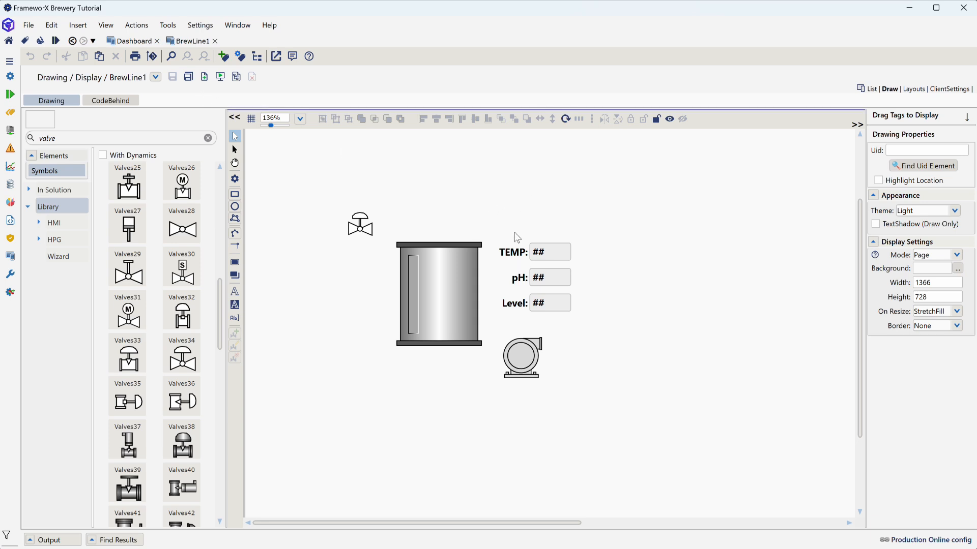
drag(596, 434, 492, 327)
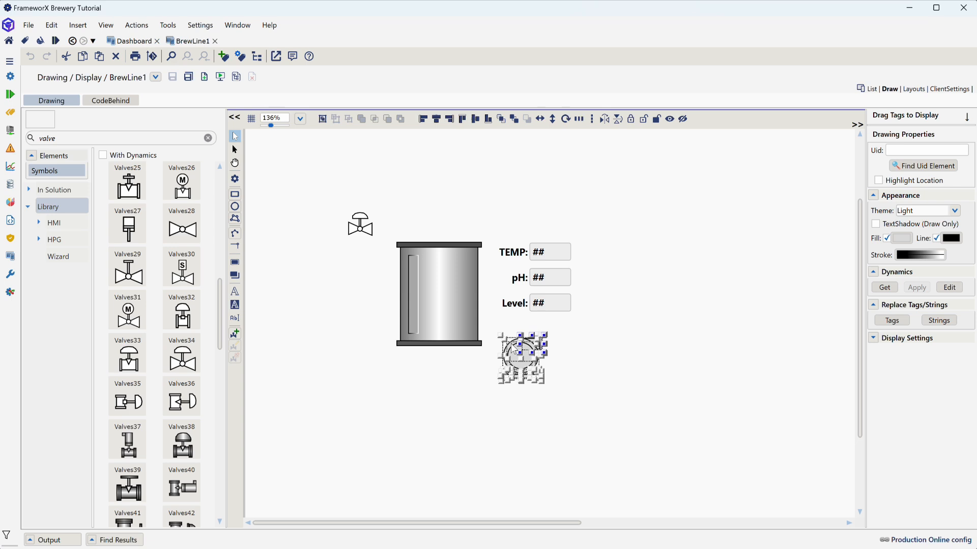
right_click(515, 349)
click(546, 407)
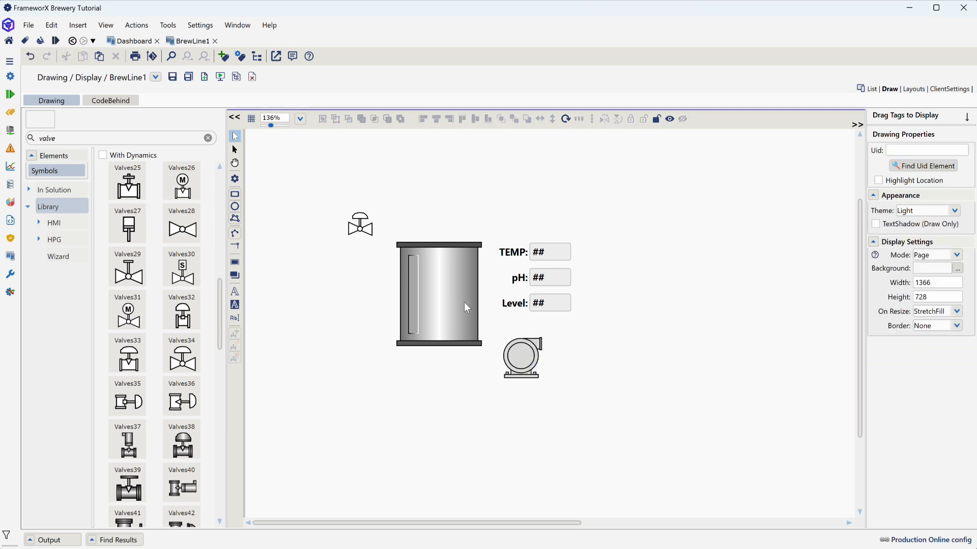
Group all of the tank's shapes
drag(392, 219, 421, 266)
drag(491, 364, 490, 365)
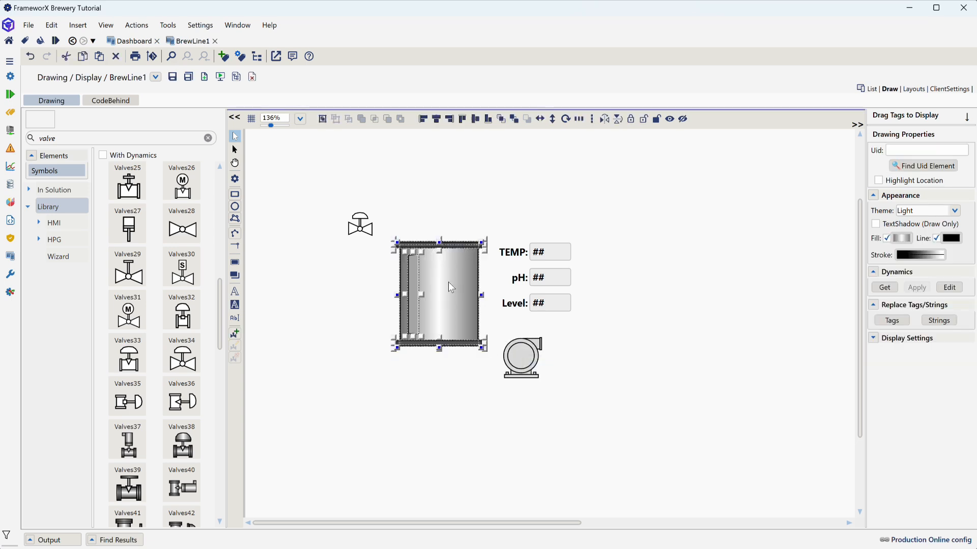
right_click(447, 281)
click(476, 336)
Move the tank beneath the valve and shift the pump and the TEMP, pH and Level fields alongside it
drag(458, 291, 418, 298)
click(506, 347)
drag(504, 347, 484, 367)
drag(600, 329, 496, 237)
mouse_move(522, 305)
mouse_down()
mouse_move(512, 301)
mouse_move(511, 310)
mouse_up()
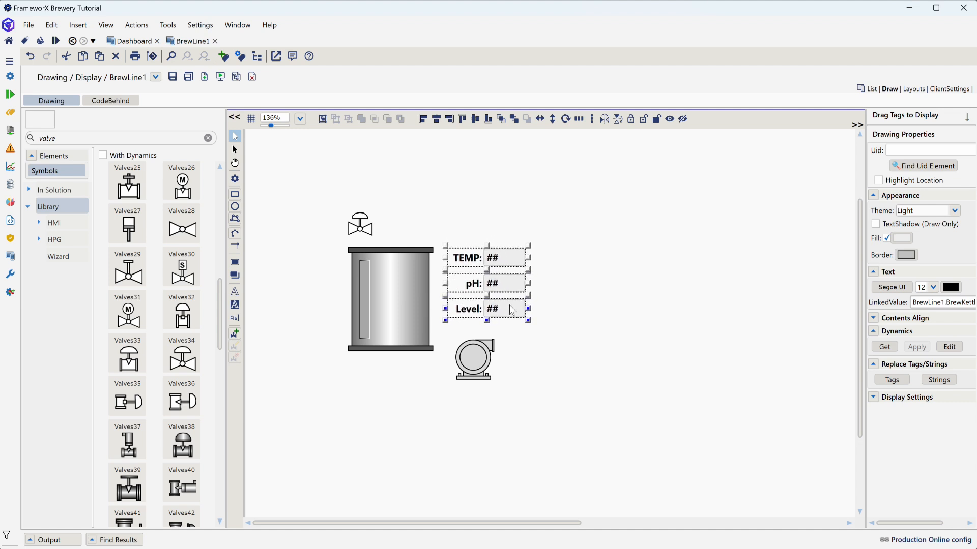
click(621, 273)
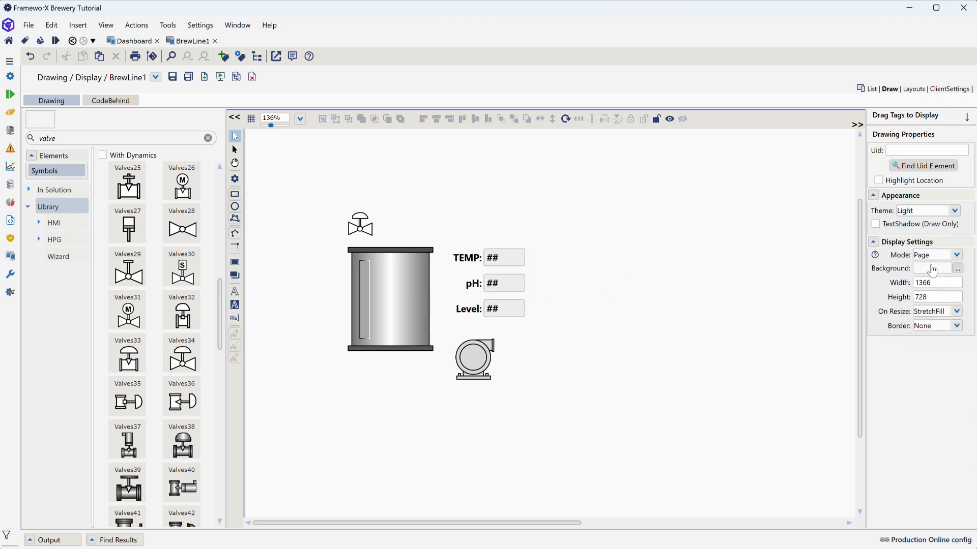
Try the CustomBrush2 theme colour as the display background and set it back to PageBackground
click(935, 268)
double_click(438, 197)
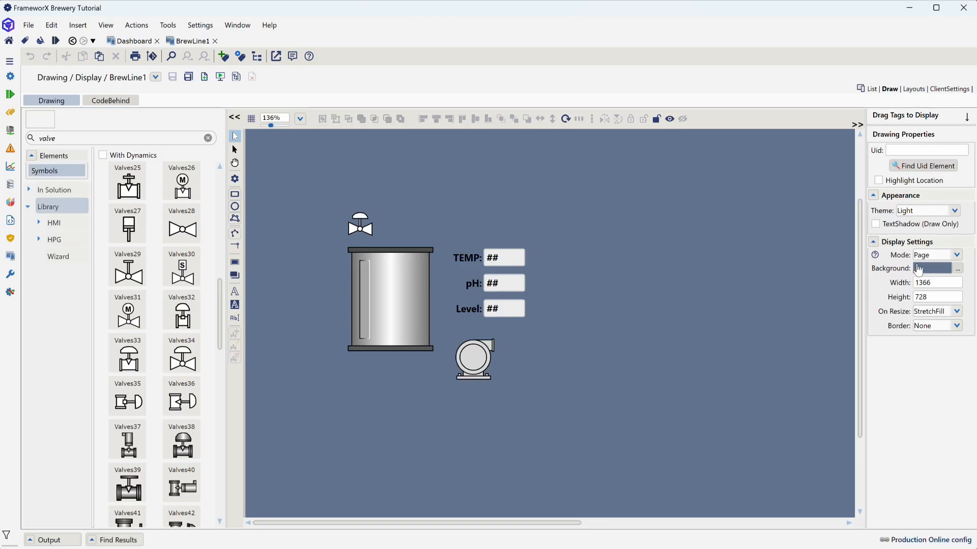
click(921, 269)
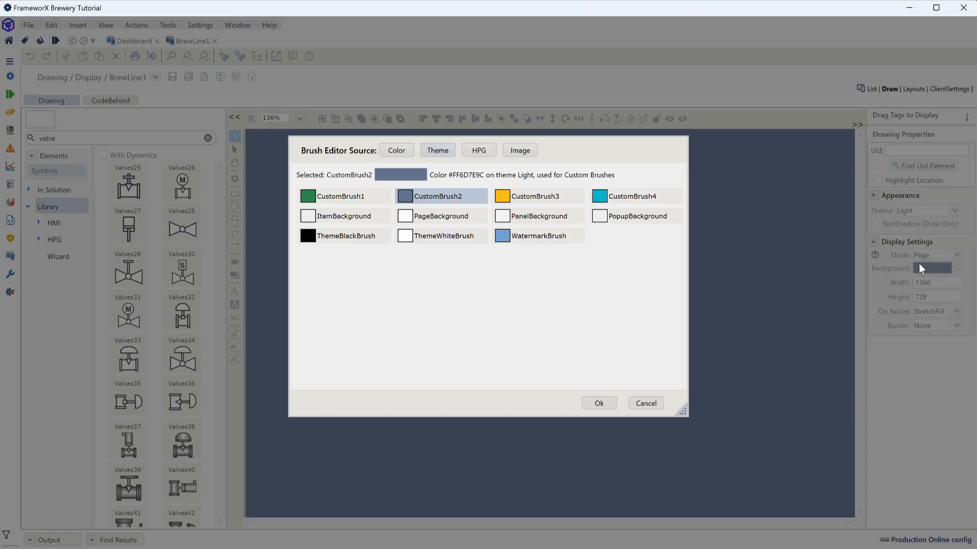
click(441, 216)
click(598, 403)
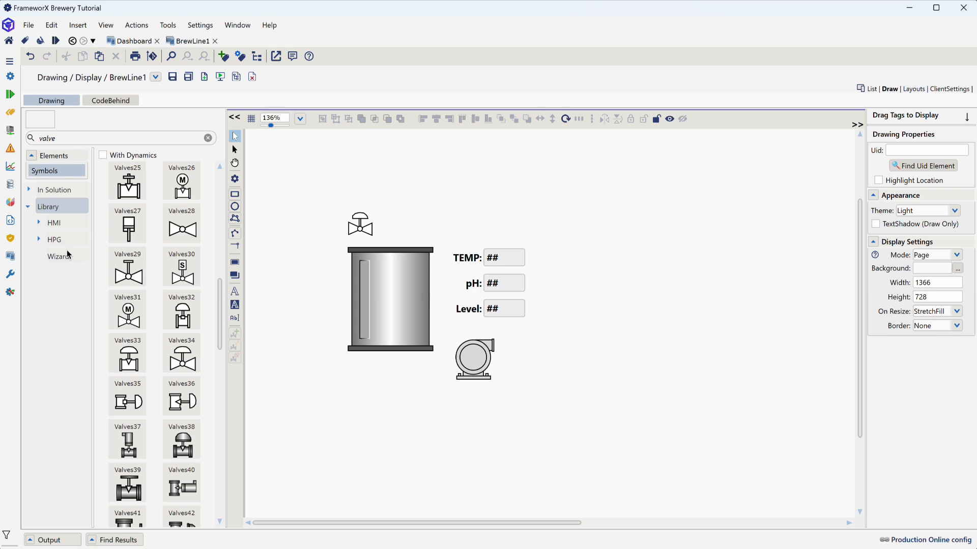
Place the solution's Symbol1 on the drawing to the right of the TEMP field
click(61, 220)
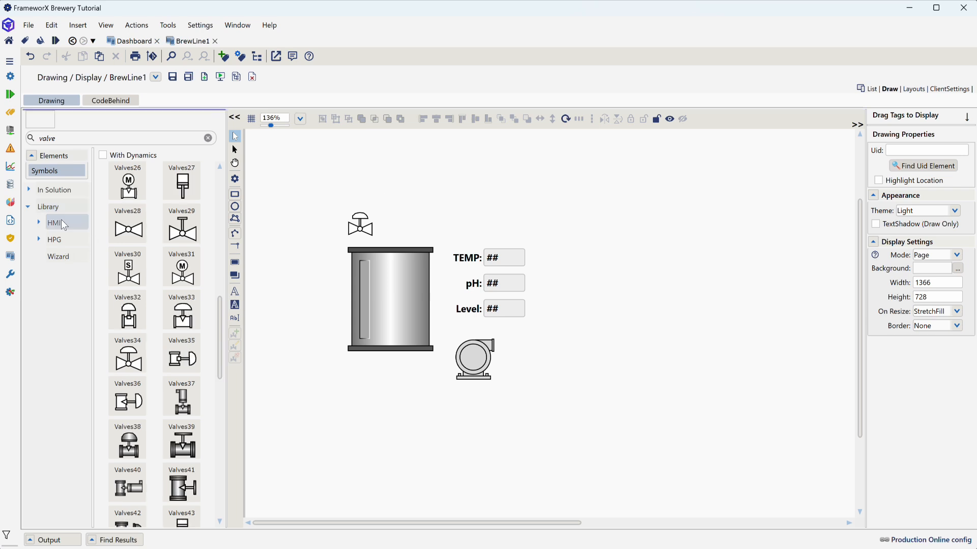
click(54, 190)
drag(217, 342, 218, 461)
click(124, 510)
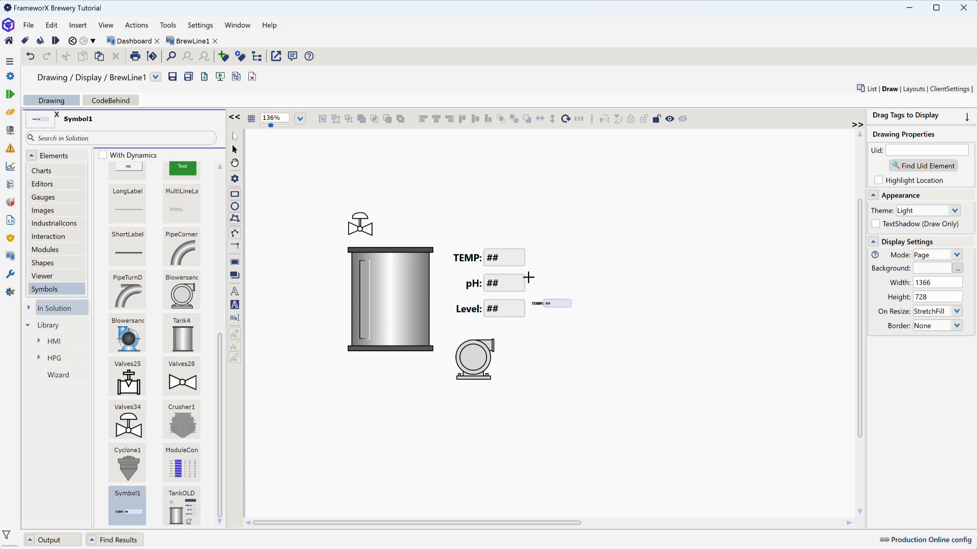
click(551, 244)
drag(612, 256, 609, 259)
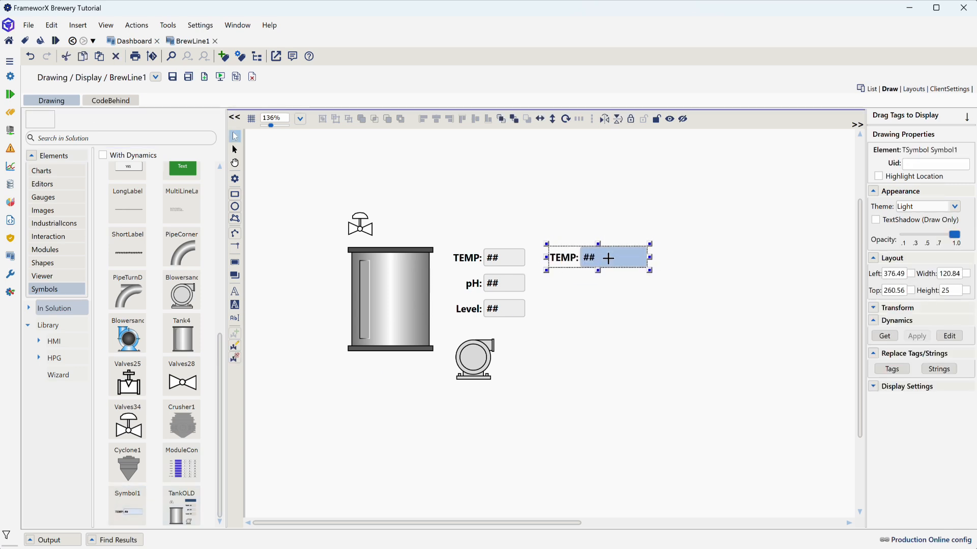
Examine the TankName symbol link in the placed Symbol1's settings and delete that symbol from the drawing
double_click(620, 260)
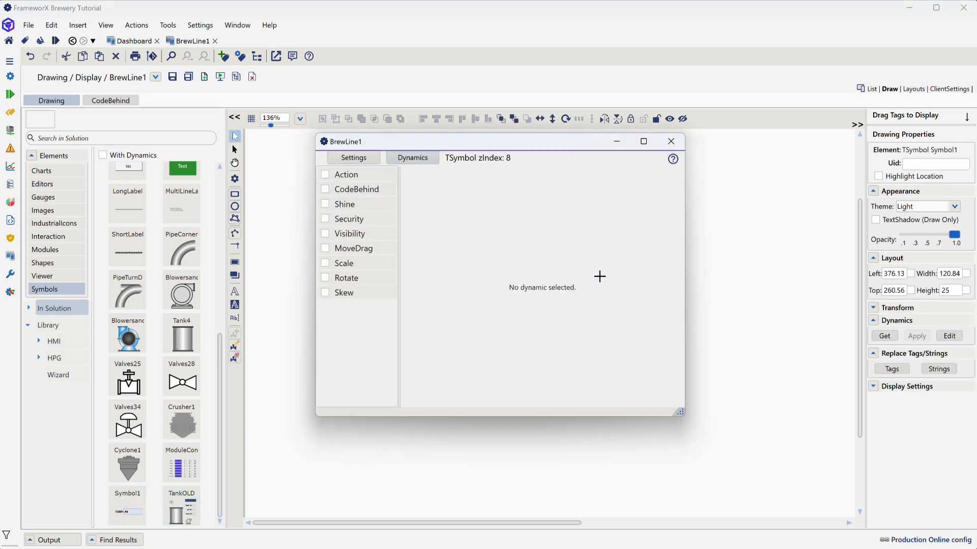
click(363, 160)
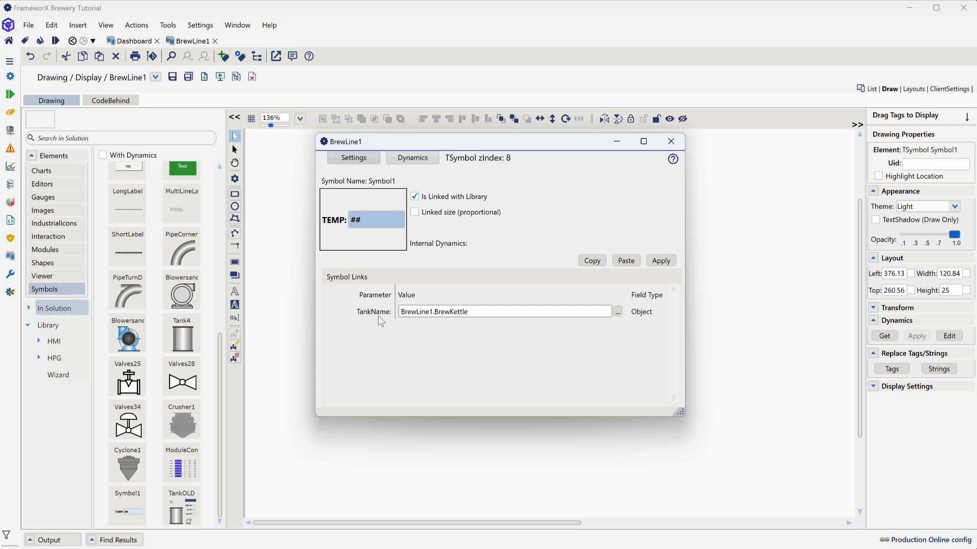
click(671, 142)
key(Delete)
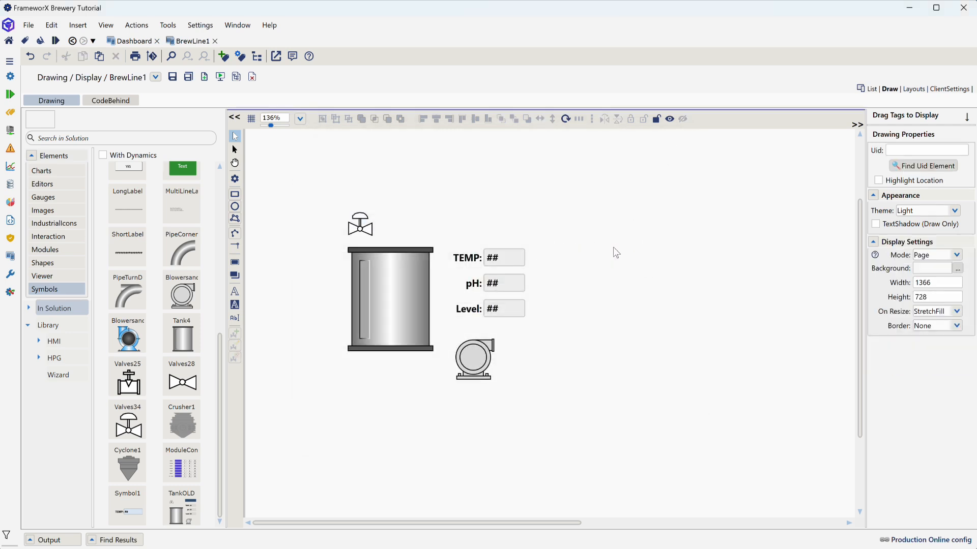
Set the TEMP field's linked value to #TankName:(BrewLine1.BrewKettle).Temperature and copy the part before Temperature
click(503, 263)
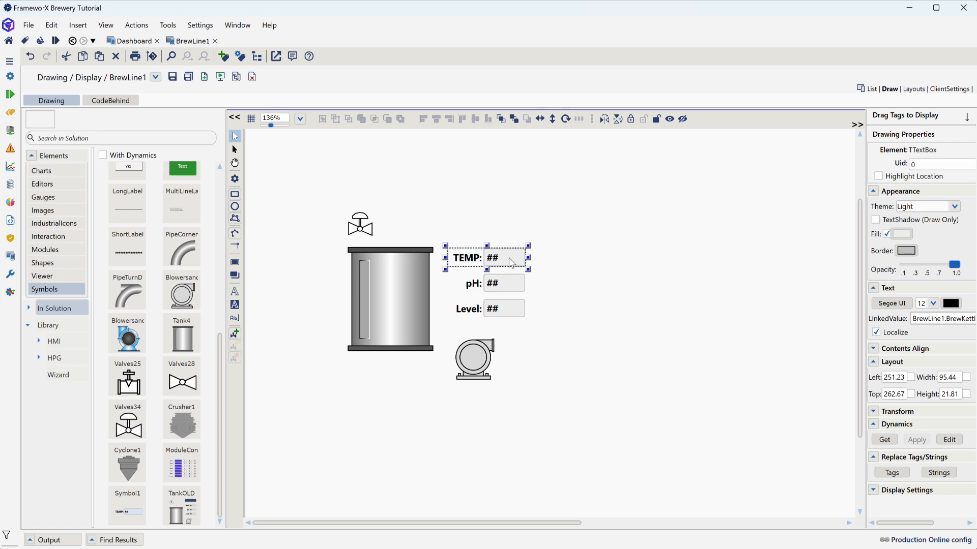
double_click(511, 262)
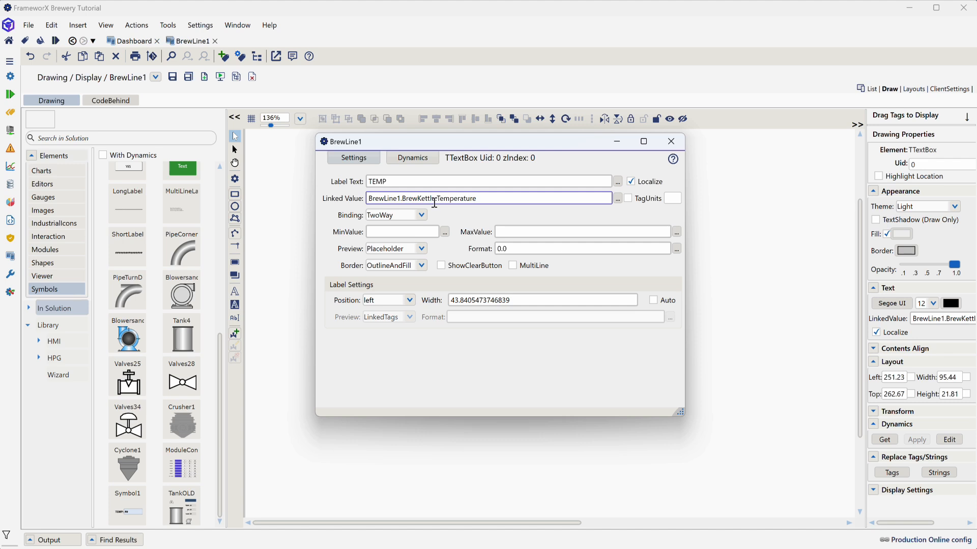
text(#Ta)
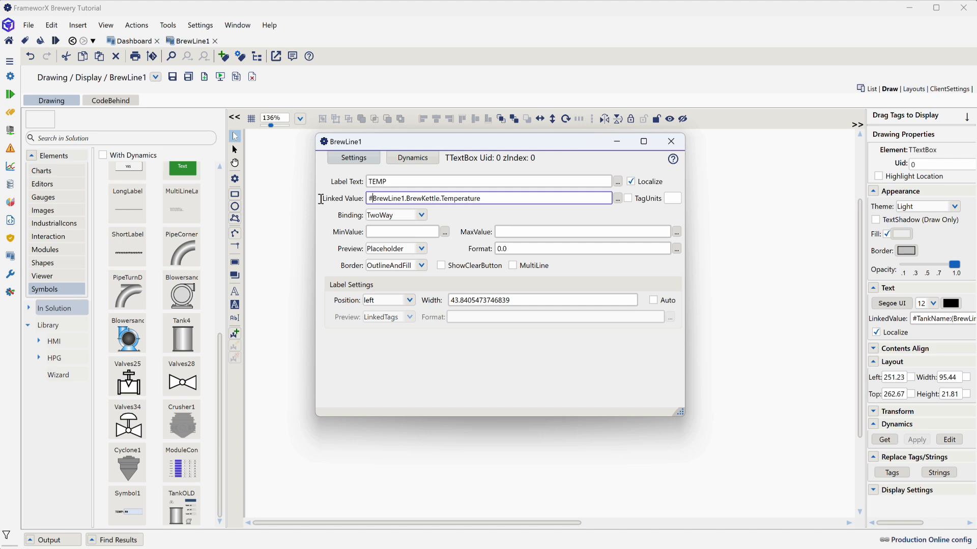
text(nkName:)
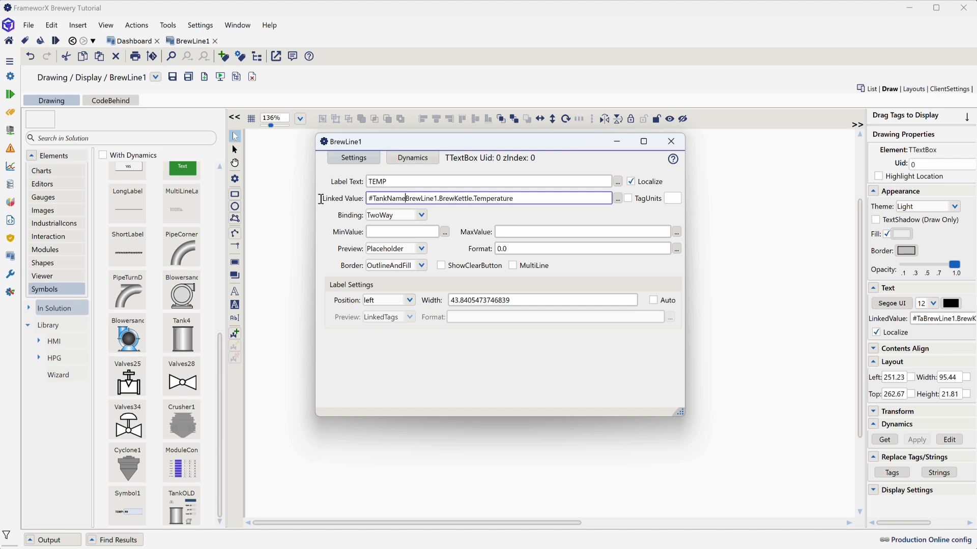
text(()
click(477, 197)
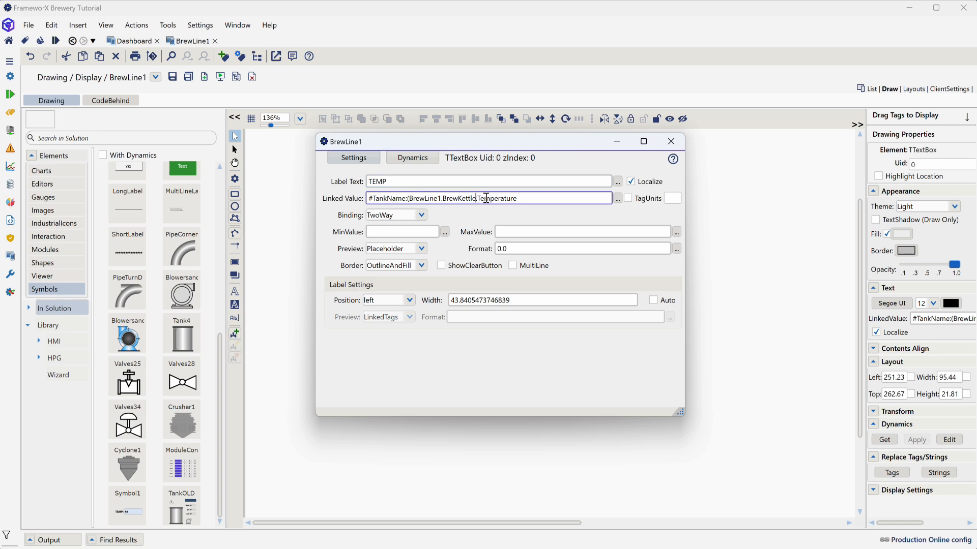
text())
double_click(505, 198)
click(480, 199)
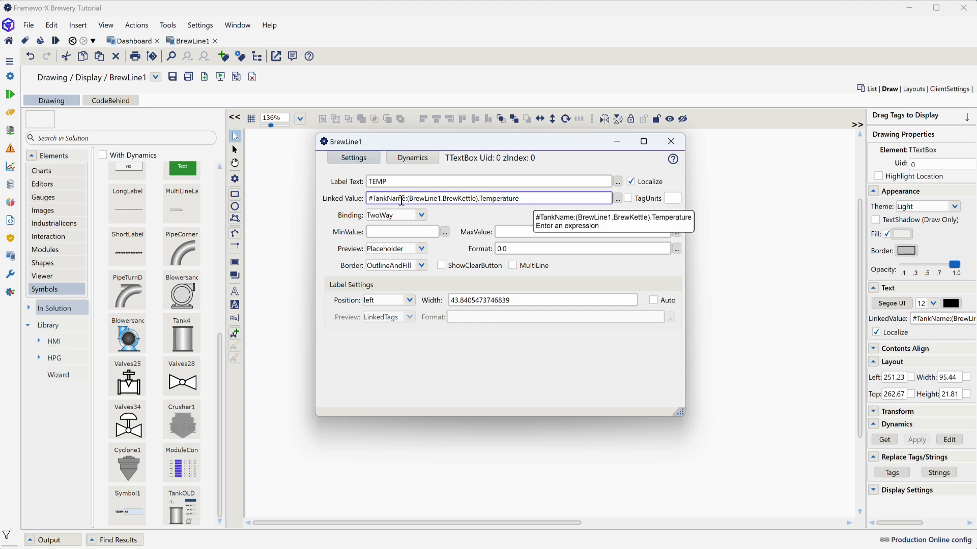
shift+click(371, 199)
key(ctrl+c)
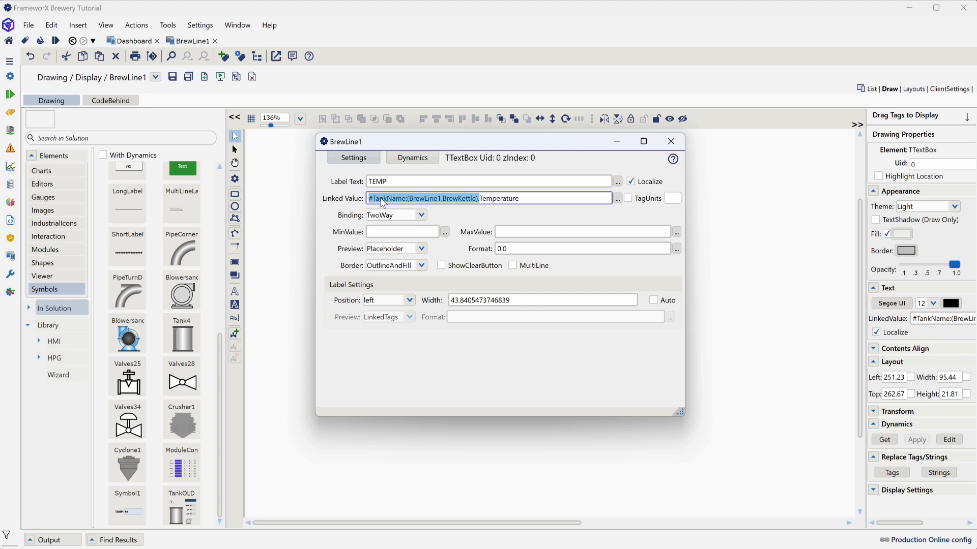
click(671, 141)
Set the pH field's linked value to #TankName:(BrewLine1.BrewKettle).PH
double_click(530, 283)
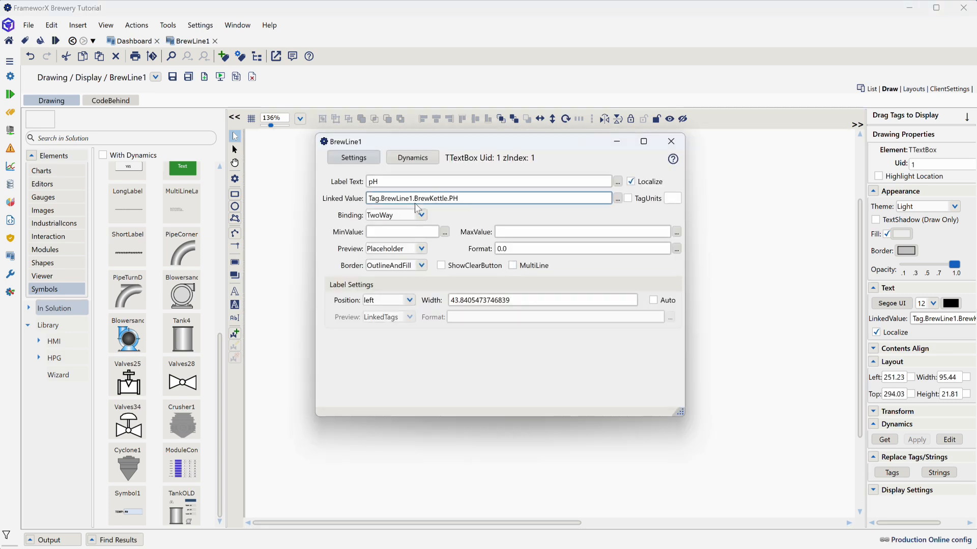
drag(449, 199, 347, 198)
key(ctrl+v)
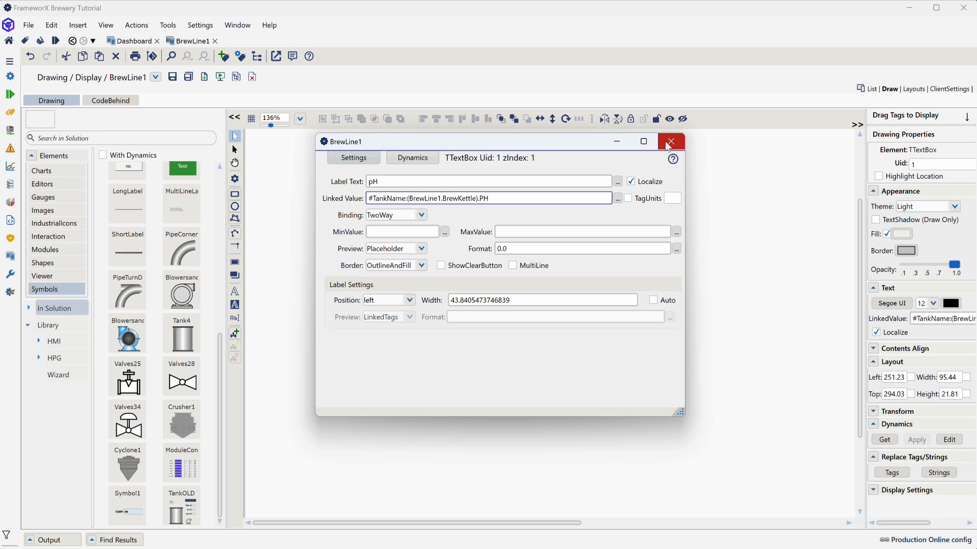
click(671, 142)
Set the Level field's linked value to #TankName:(BrewLine1.BrewKettle).Level
double_click(510, 304)
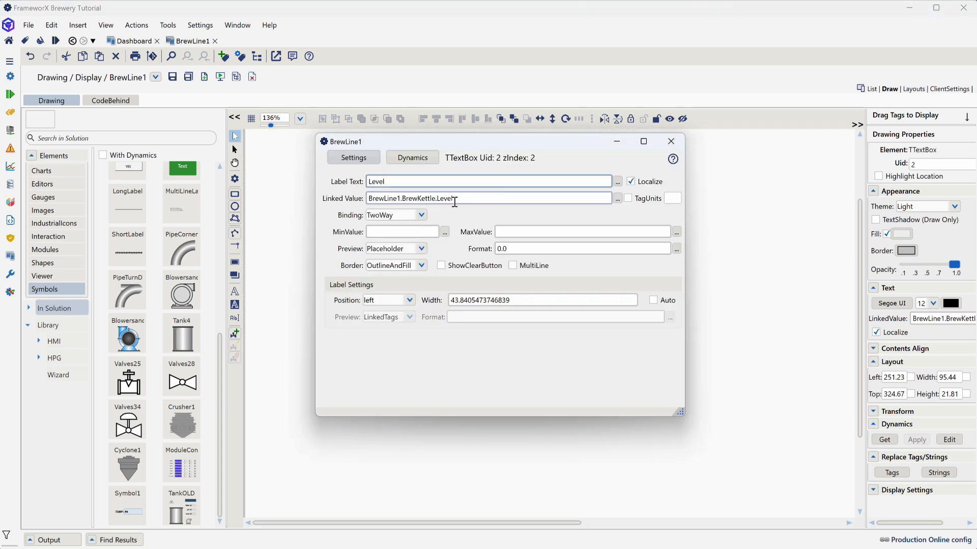
drag(436, 198, 309, 202)
key(ctrl+v)
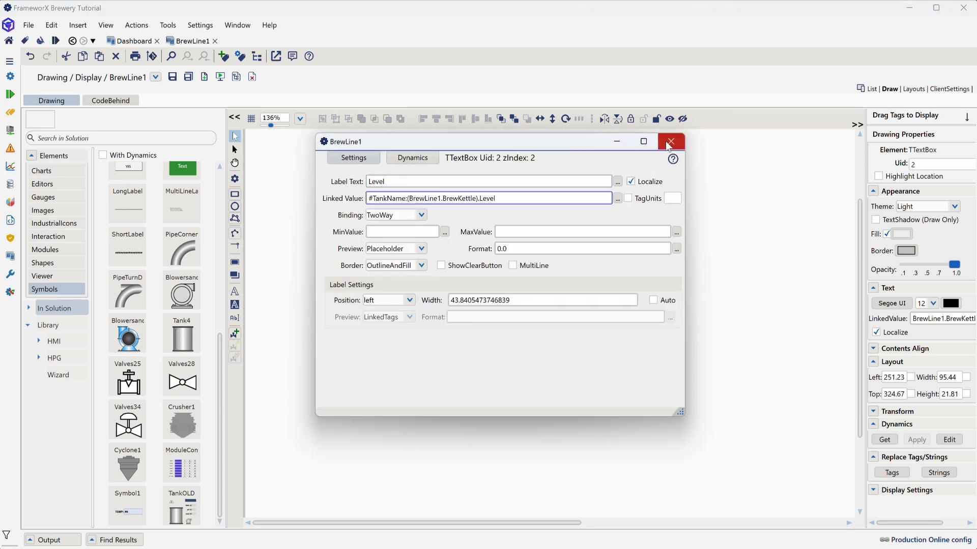
click(671, 141)
Replace the BrewLine1.BrewKettle part of the valve's FillColor expression with #TankName:(BrewLine1.BrewKettle), keeping SupplyValve.Status
double_click(360, 225)
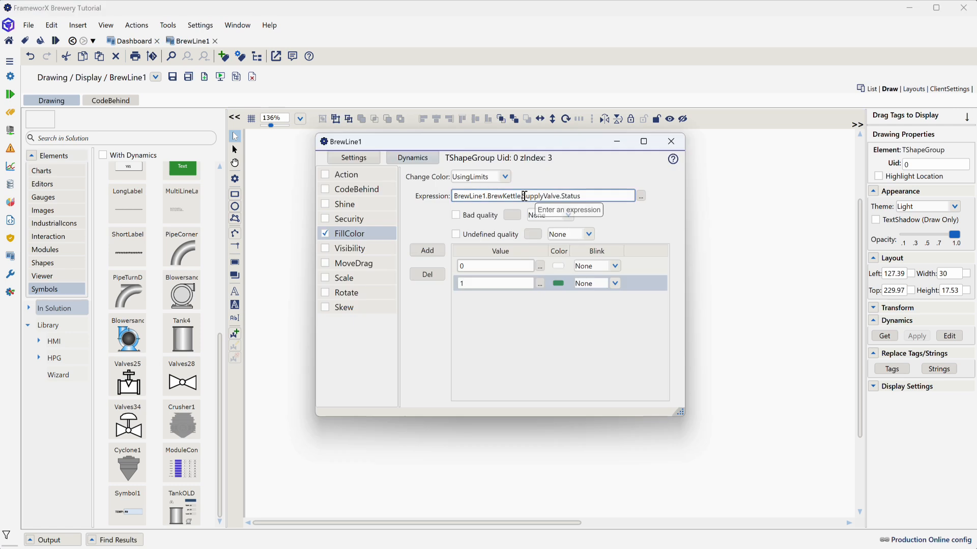
drag(522, 196, 454, 196)
key(ctrl+v)
click(670, 142)
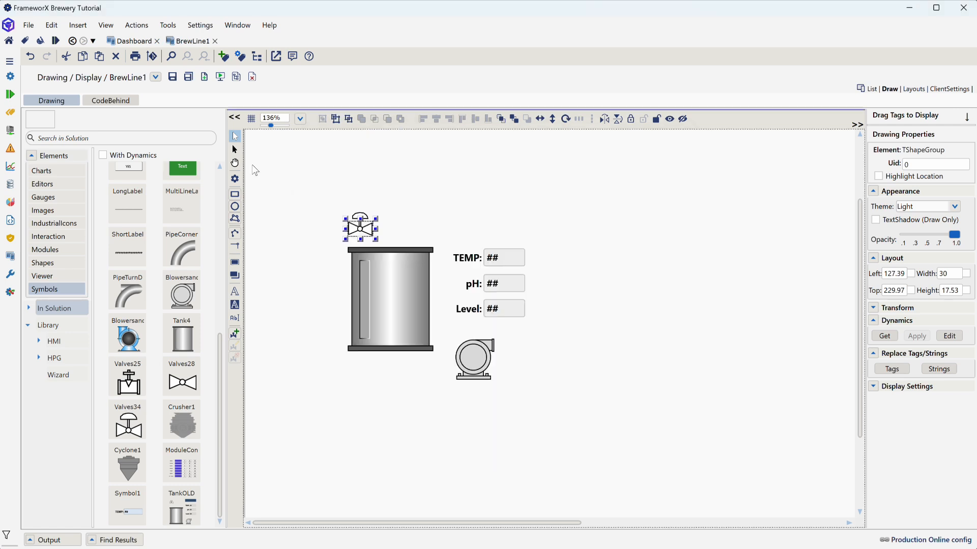
Set the Bargraph expression of the tank's level rectangle to #TankName:(BrewLine1.BrewKettle).Level
click(234, 151)
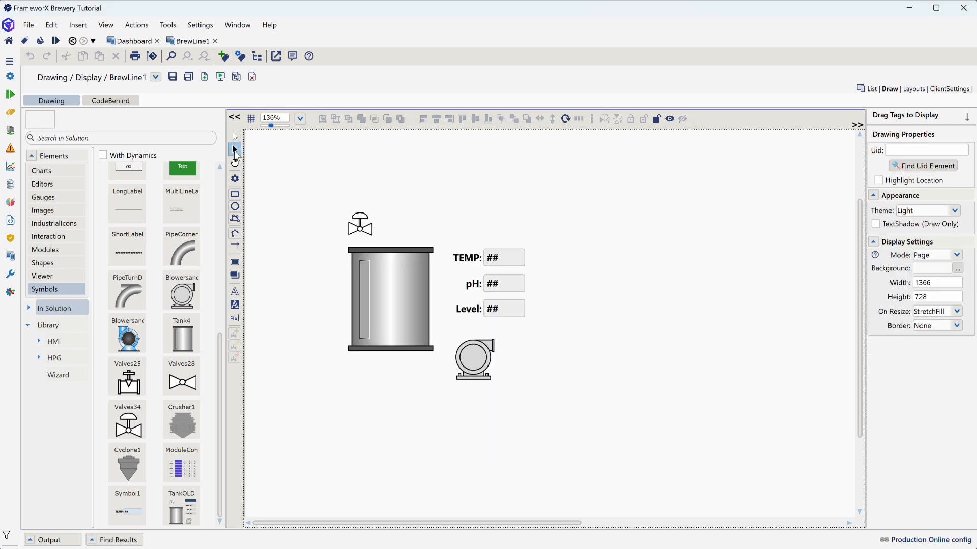
double_click(367, 285)
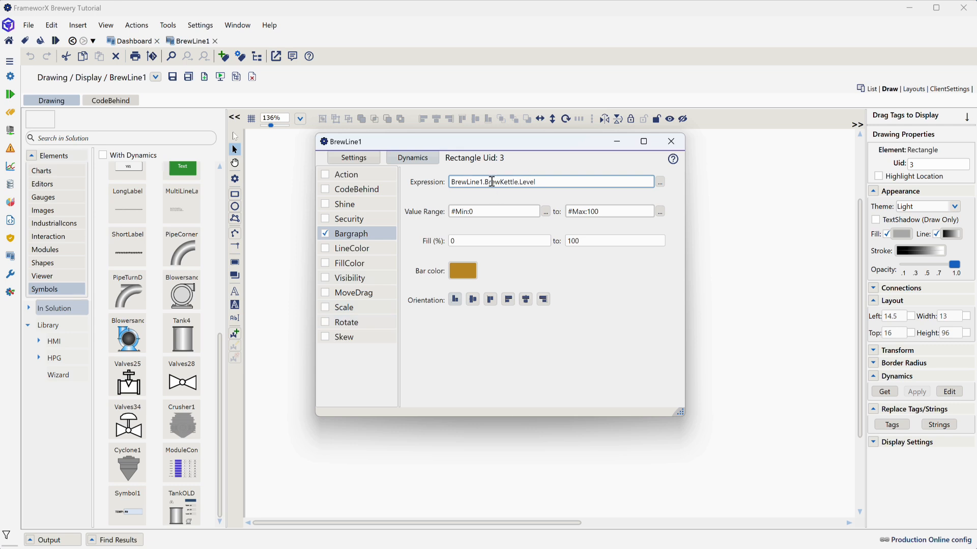
drag(520, 183, 371, 179)
text(#TankName:(BrewLine1.BrewKettle).)
click(671, 141)
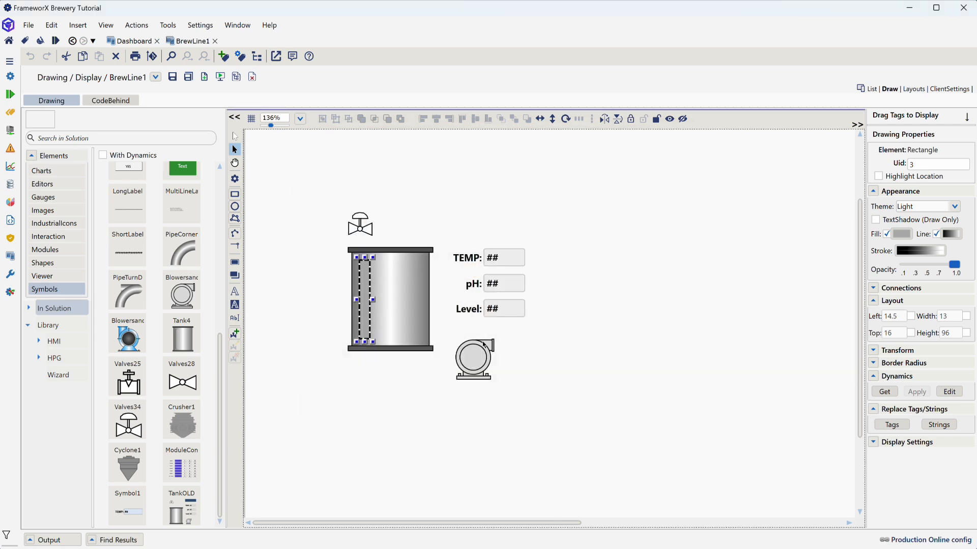
Replace the BrewLine1.BrewKettle part of the pump ellipse's FillColor expression with #TankName:(BrewLine1.BrewKettle), keeping OutletPump.Status
click(473, 361)
double_click(473, 361)
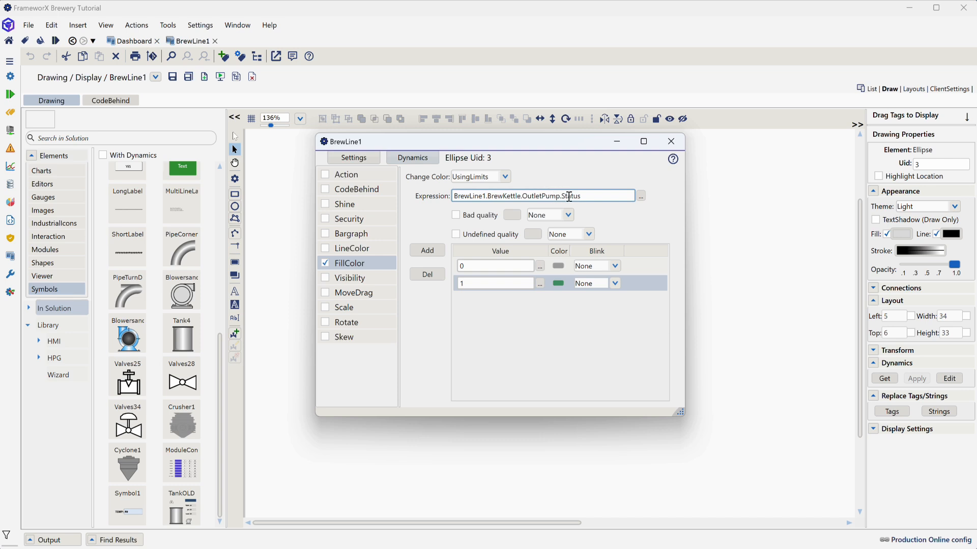
drag(527, 196, 385, 196)
text(#TankName:(BrewLine1.BrewKettle).)
click(668, 138)
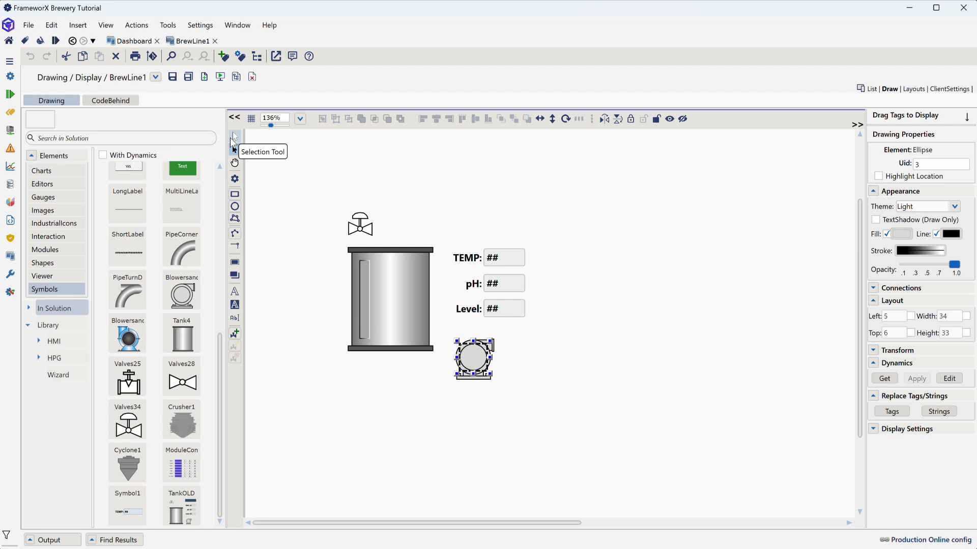
Make a new solution symbol named Tank from the valve, tank, value fields and pump together
click(320, 161)
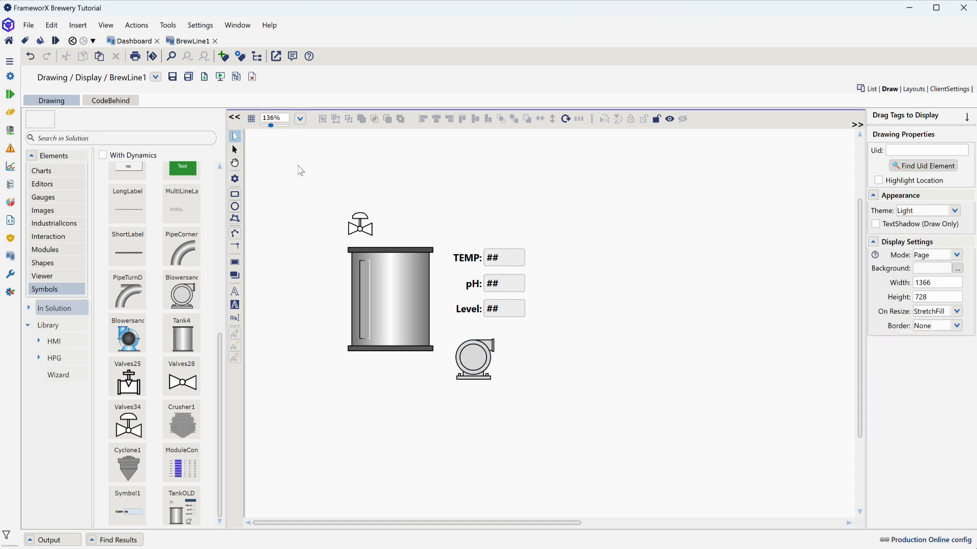
drag(307, 161, 655, 474)
right_click(385, 291)
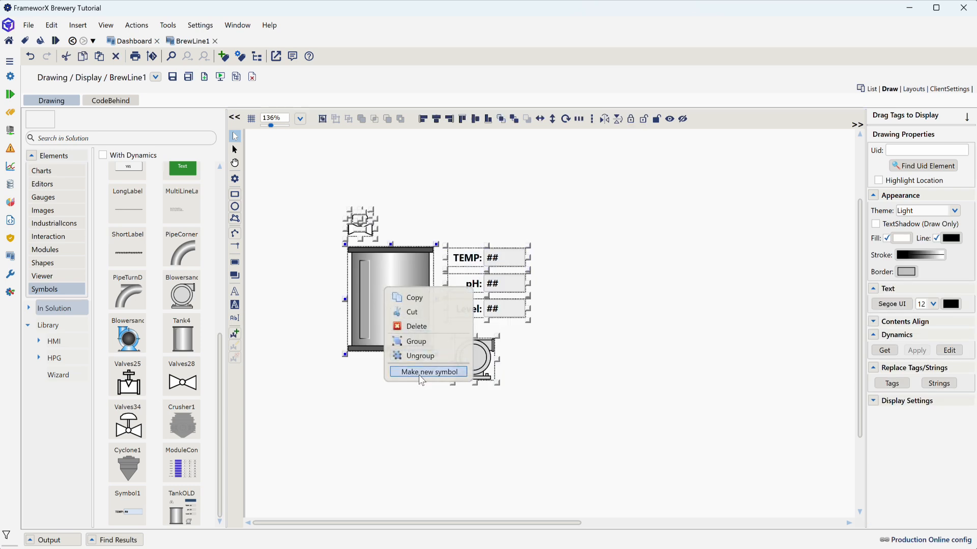
click(422, 373)
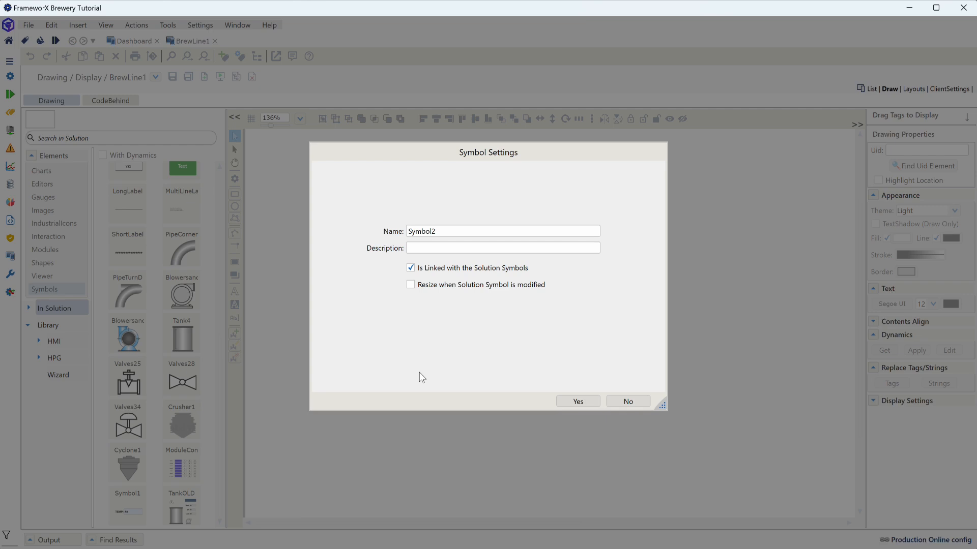
double_click(445, 232)
text(T)
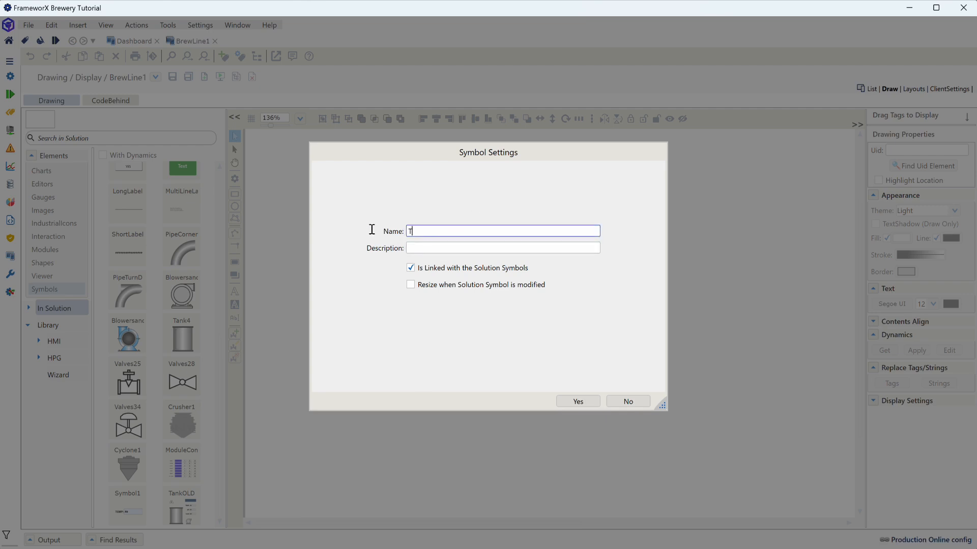
text(ank)
click(585, 402)
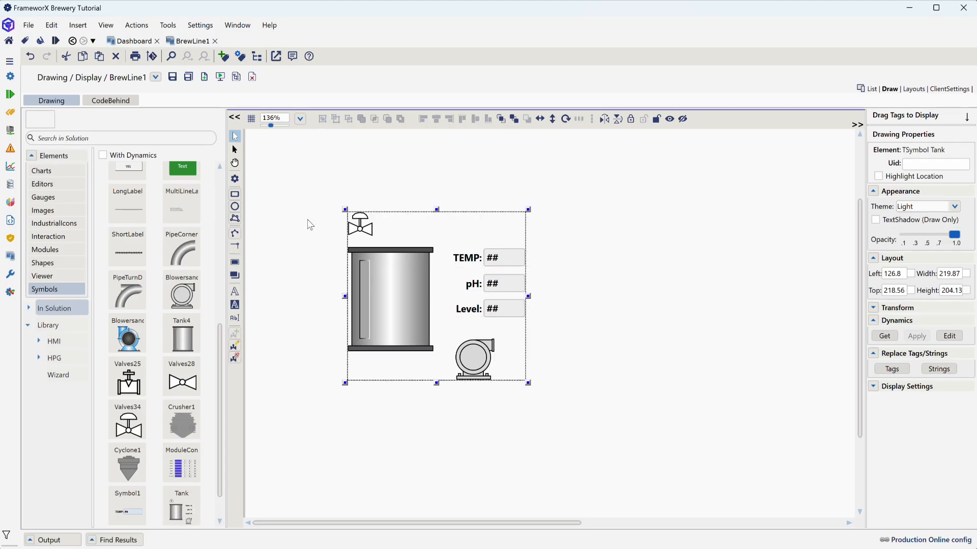
Replace the Tank on the display with a fresh instance found by searching the solution symbols for Tan, and check its TankName link
key(Delete)
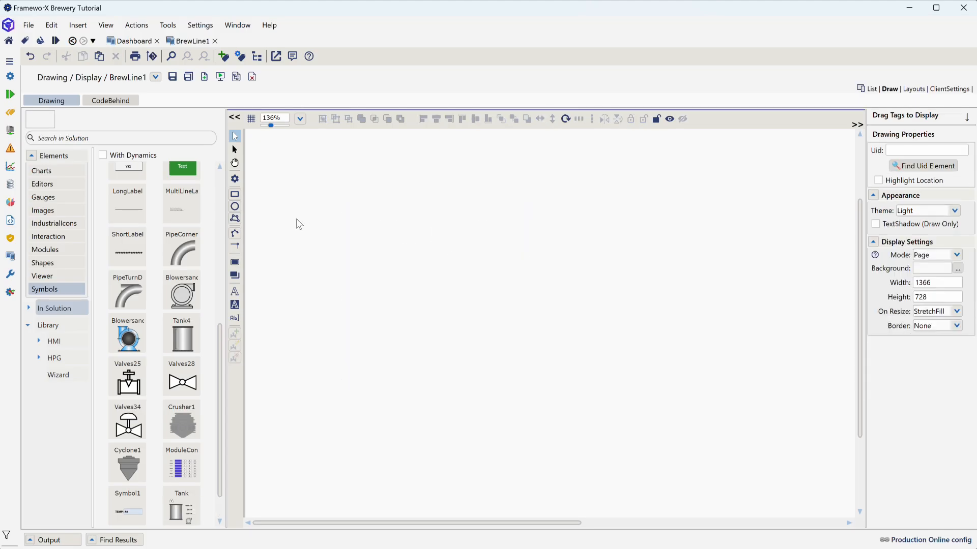
click(151, 139)
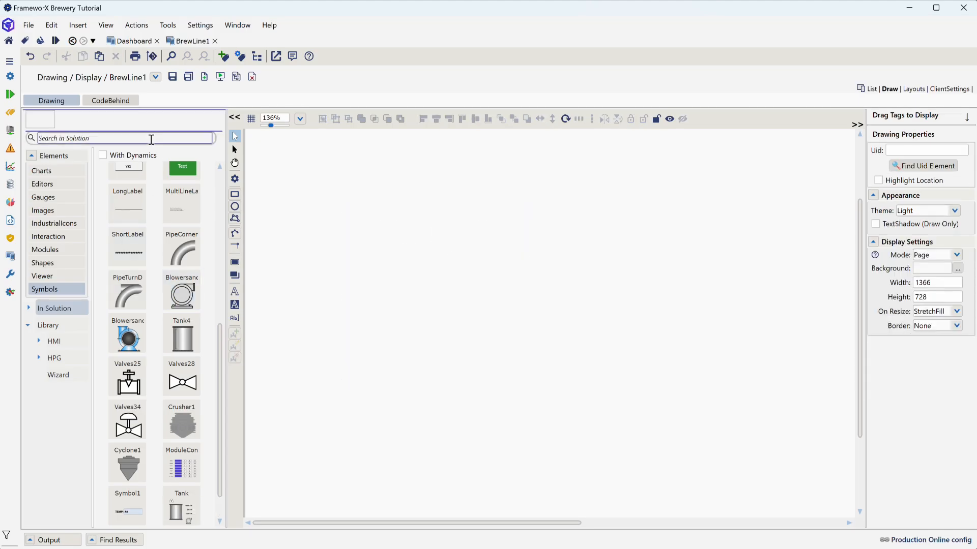
text(Tan)
drag(156, 183, 330, 212)
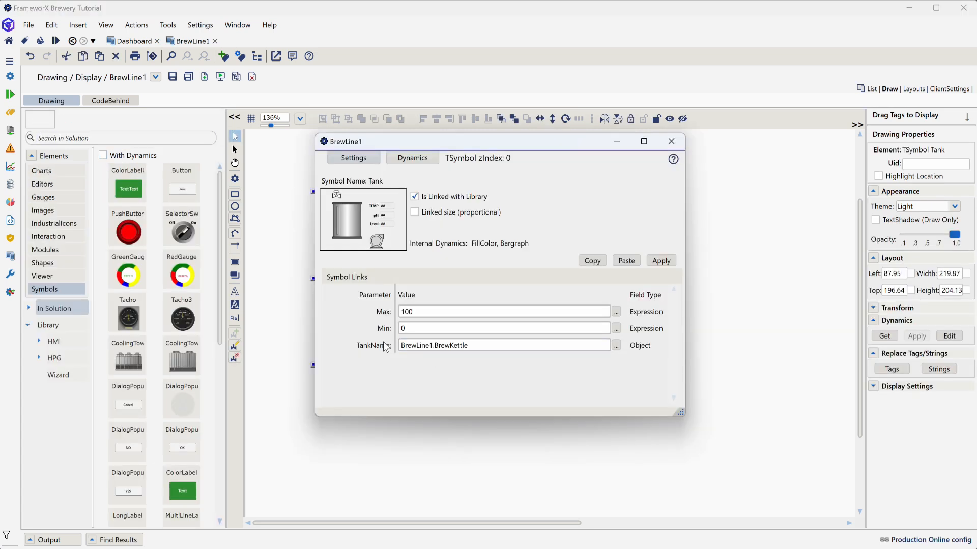
drag(467, 345, 393, 346)
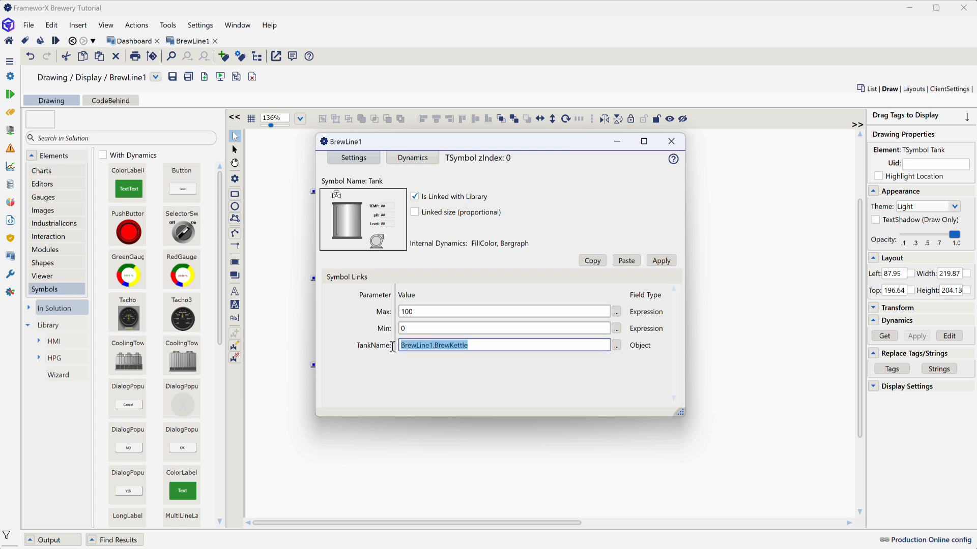
click(671, 141)
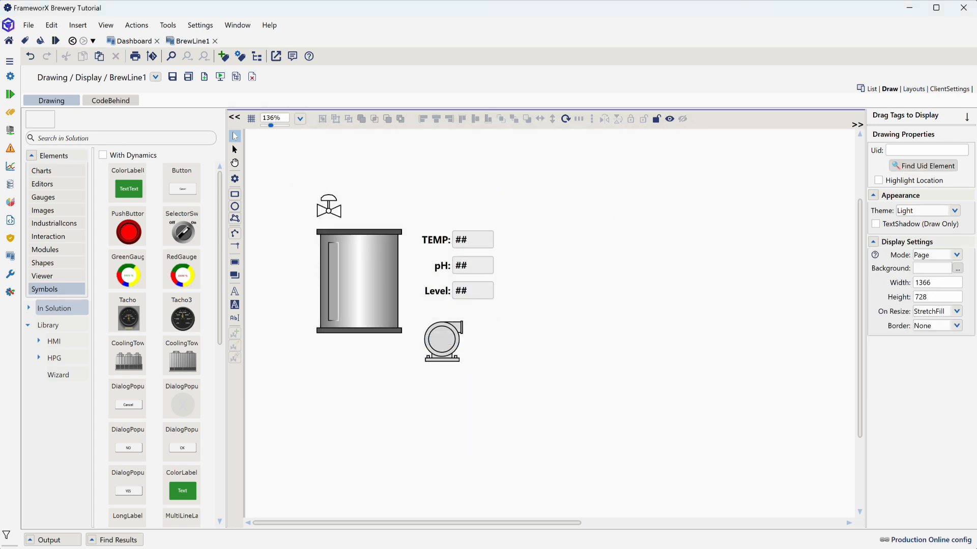
Place BrewLine1's GristMill tag on the display as a second Tank symbol beside the first, using the tag tree
click(917, 122)
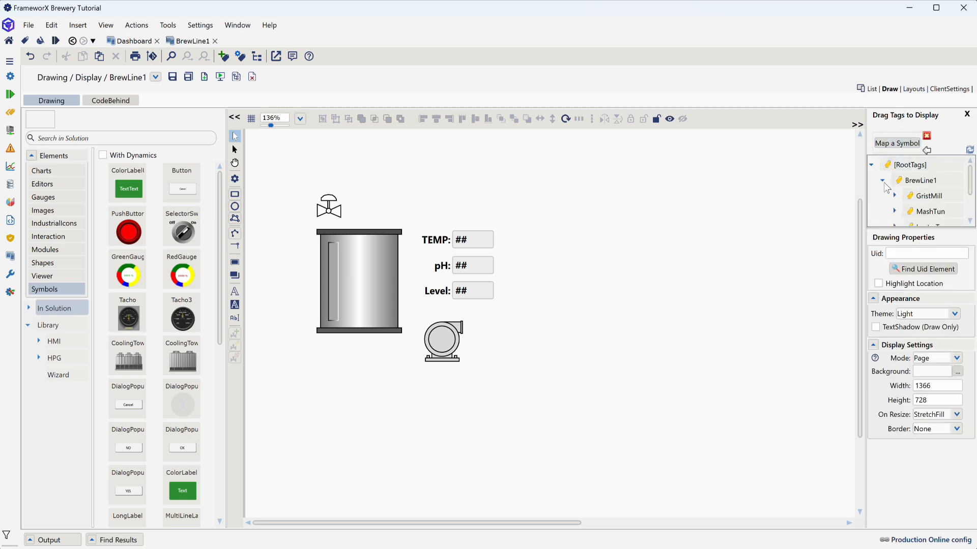
mouse_move(904, 230)
mouse_down()
mouse_move(903, 320)
mouse_move(904, 302)
mouse_up()
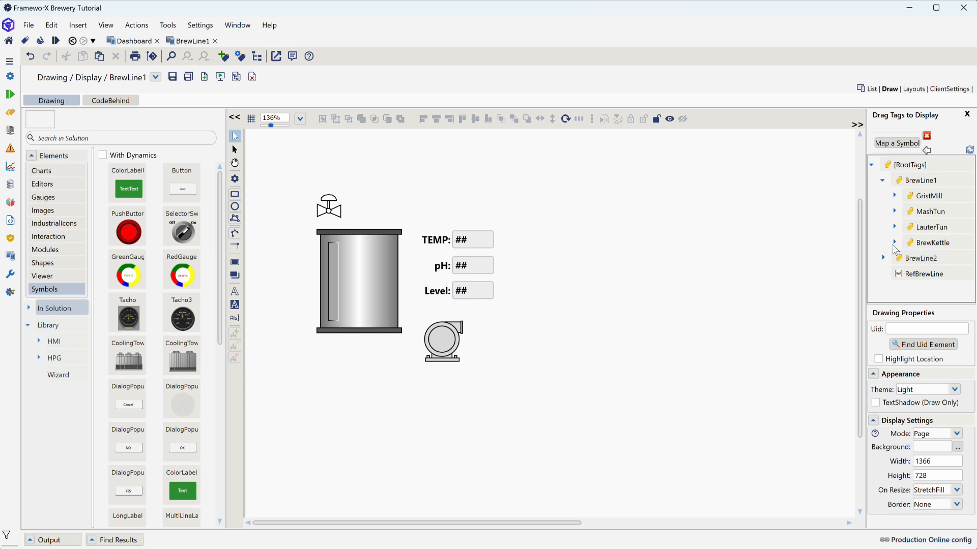
click(934, 198)
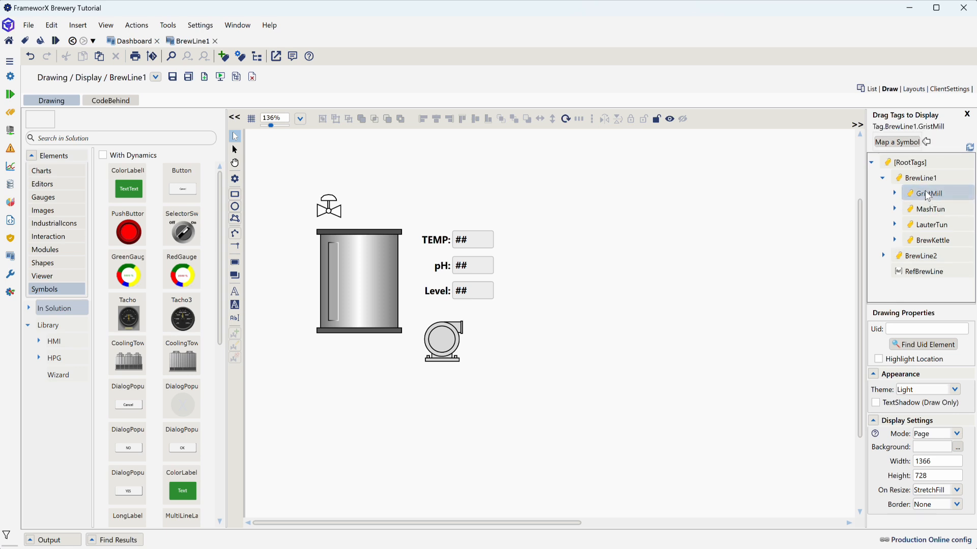
drag(935, 198, 570, 269)
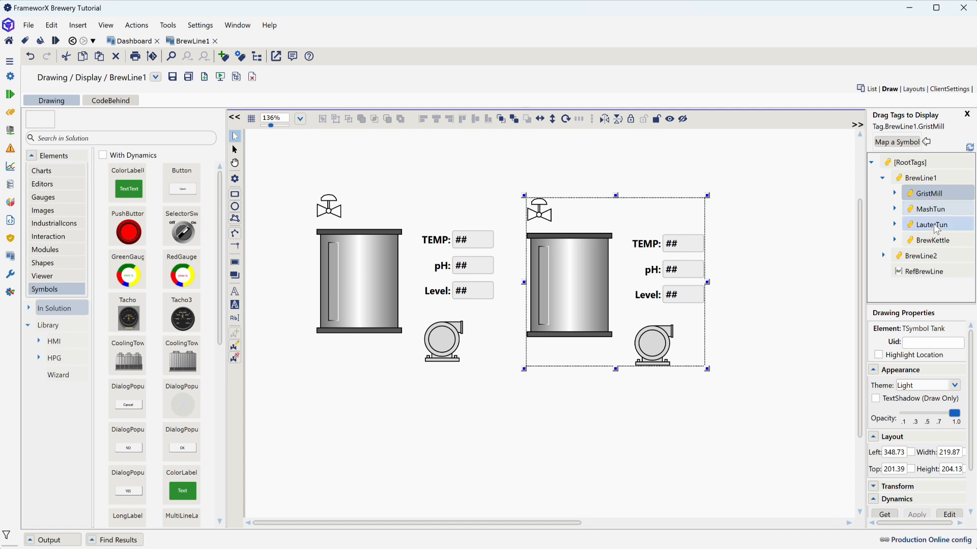
Place BrewLine1's MashTun and LauterTun tags as two more Tank symbols below the first pair
click(934, 214)
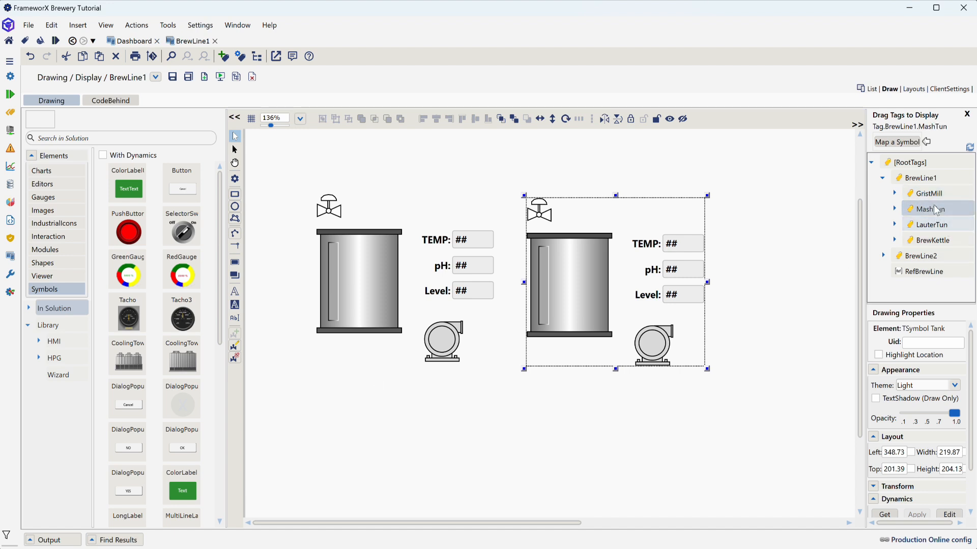
drag(314, 463, 361, 398)
drag(384, 439, 378, 429)
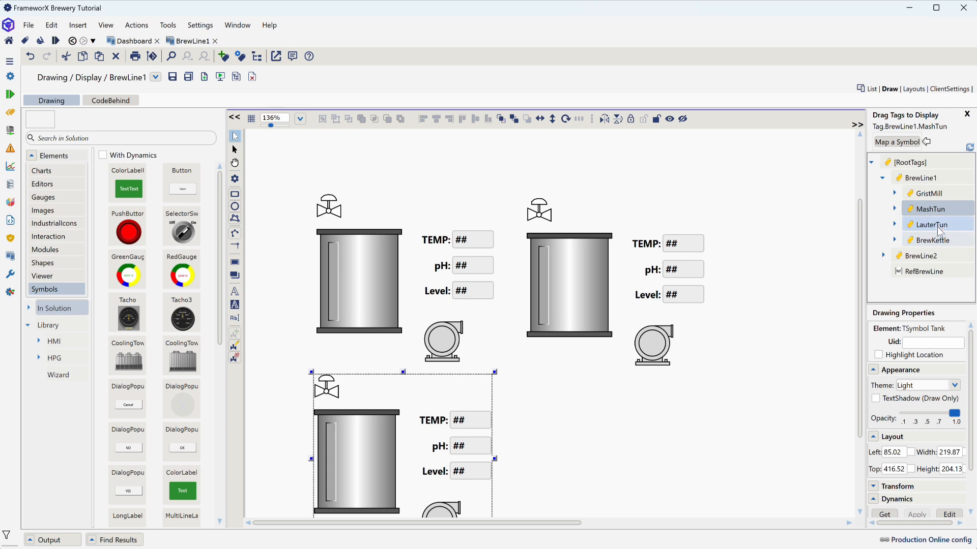
click(941, 230)
drag(940, 230, 580, 440)
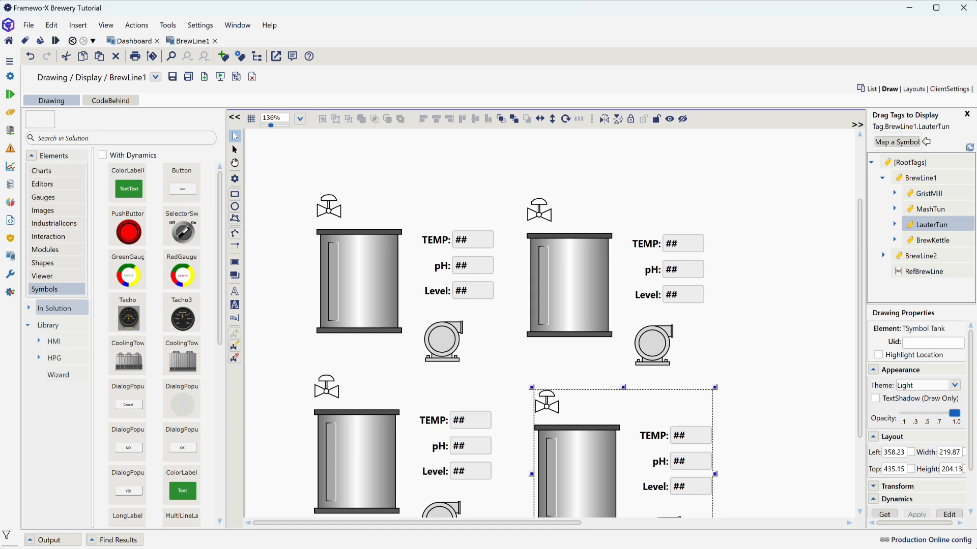
Check the GristMill symbol's TankName link, then place GristMill at the start and BrewKettle at the end of a horizontal row
double_click(551, 248)
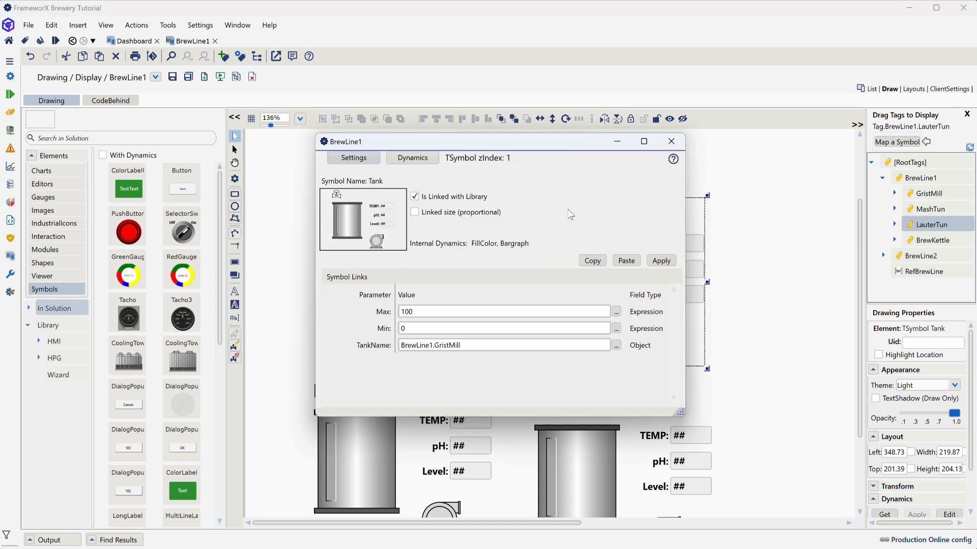
click(671, 142)
drag(628, 276, 371, 272)
click(518, 277)
drag(483, 273, 830, 404)
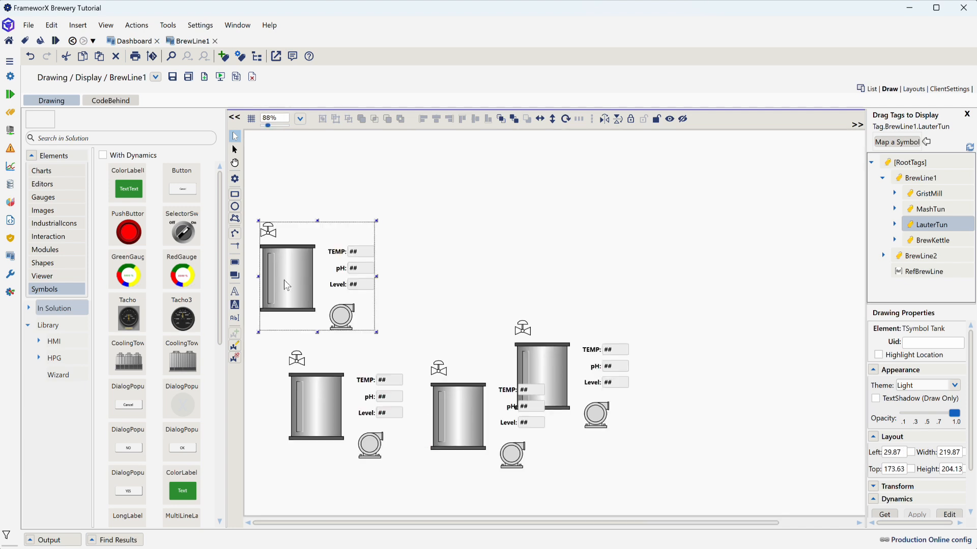
drag(284, 279, 294, 282)
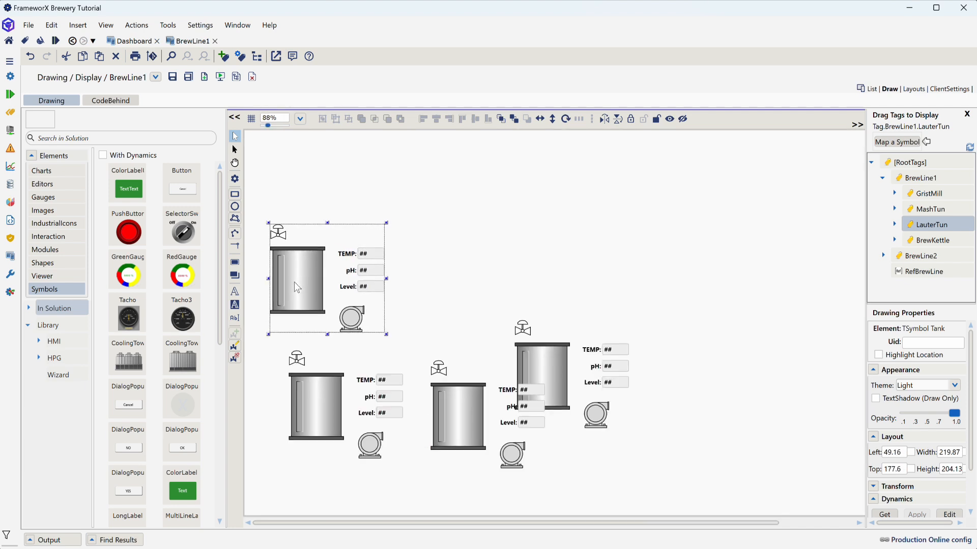
click(437, 264)
drag(513, 382, 727, 320)
drag(786, 311, 764, 280)
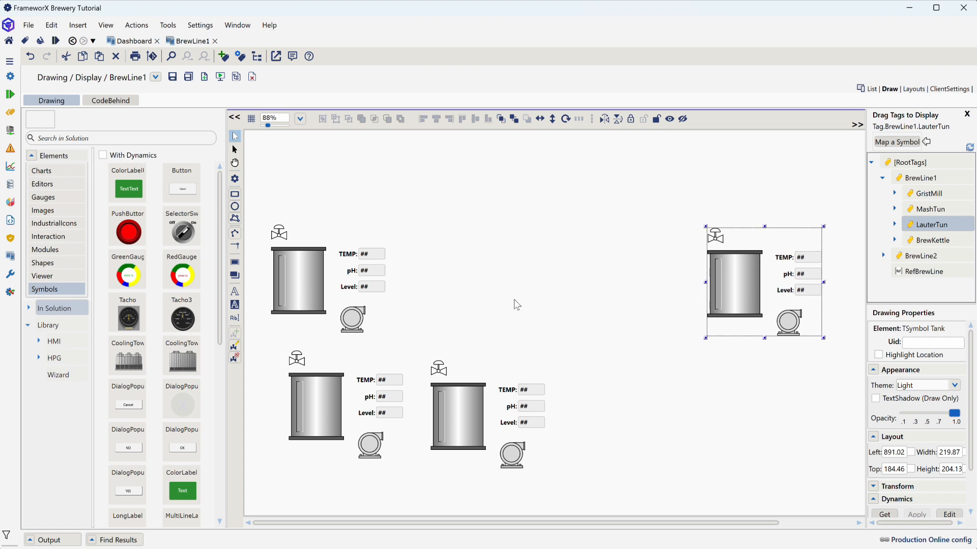
Check the links of the two lower Tank symbols and place MashTun second and LauterTun third in the row
click(516, 304)
double_click(313, 411)
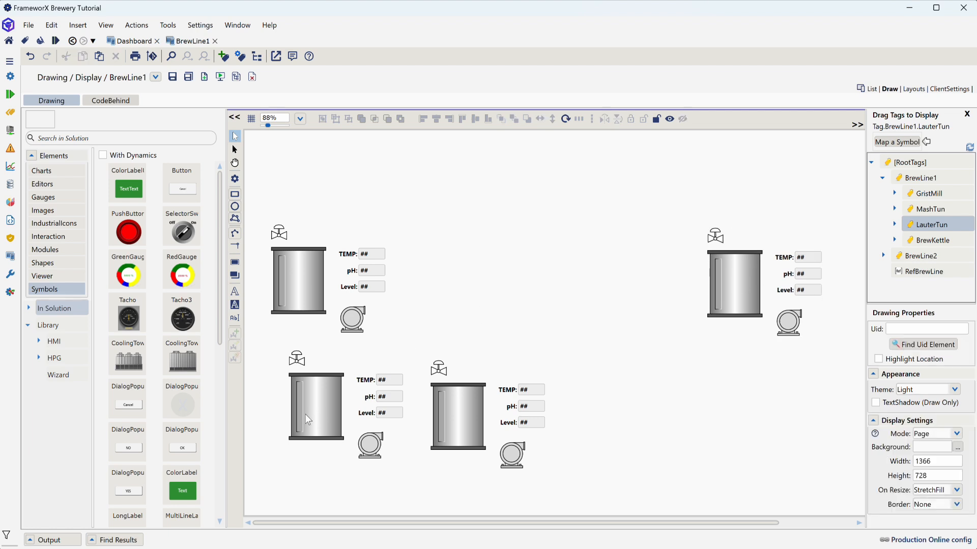
click(671, 141)
click(495, 303)
drag(298, 431, 420, 301)
click(601, 340)
click(473, 433)
double_click(458, 410)
click(671, 141)
click(609, 406)
drag(484, 426, 612, 291)
Align all four Tank symbols by their vertical centres and shift the whole row slightly down and right
click(268, 285)
click(330, 290)
ctrl+click(452, 285)
ctrl+click(590, 285)
ctrl+click(735, 285)
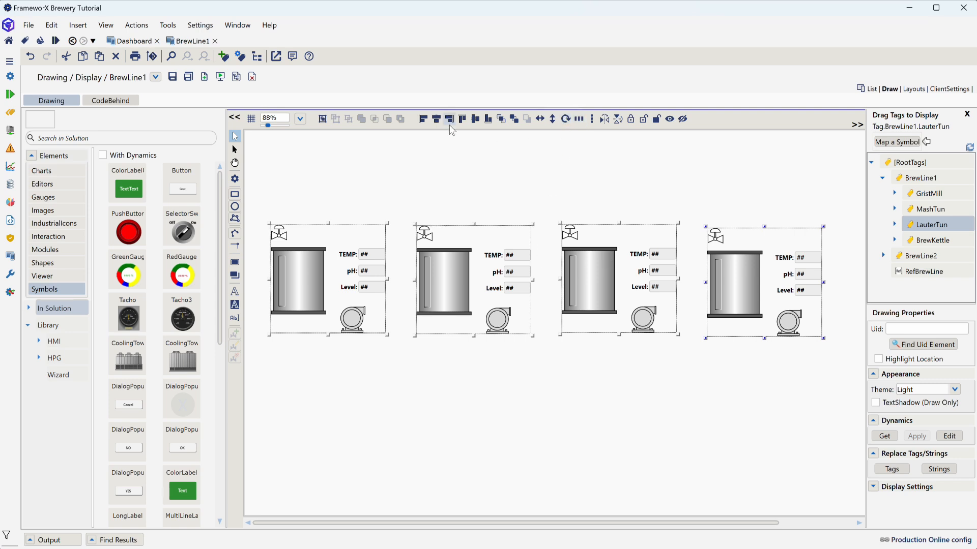
click(476, 120)
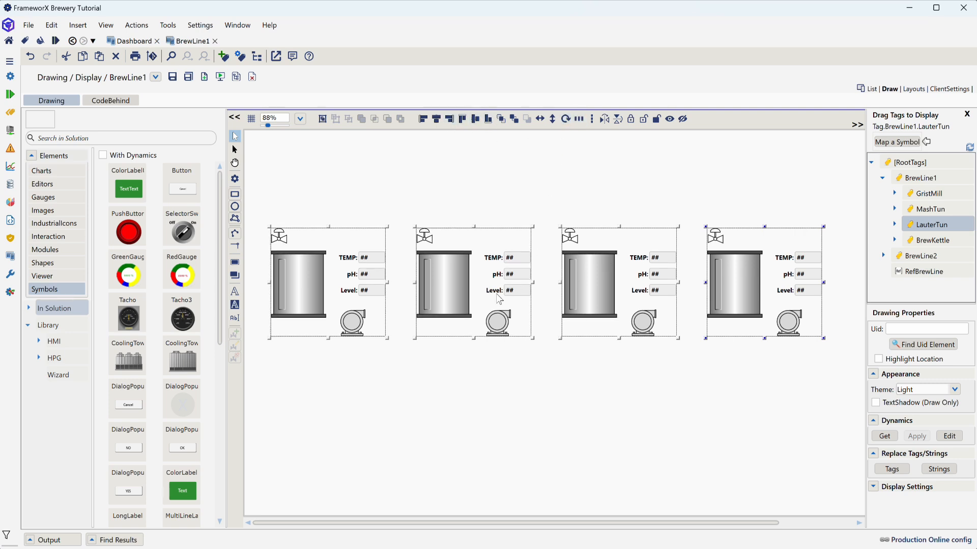
drag(497, 298, 512, 330)
click(519, 220)
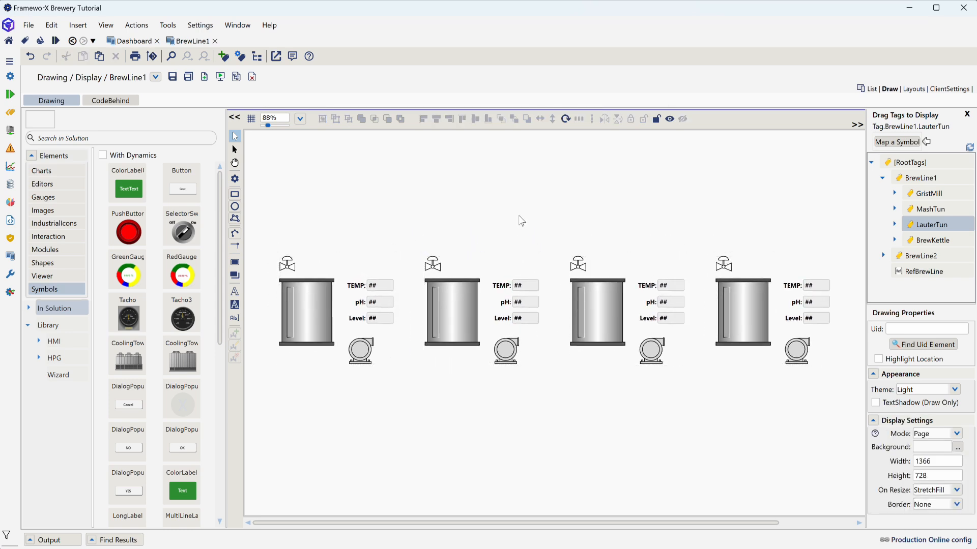
Open the Tank symbol for editing and add a text label above the tank
click(326, 307)
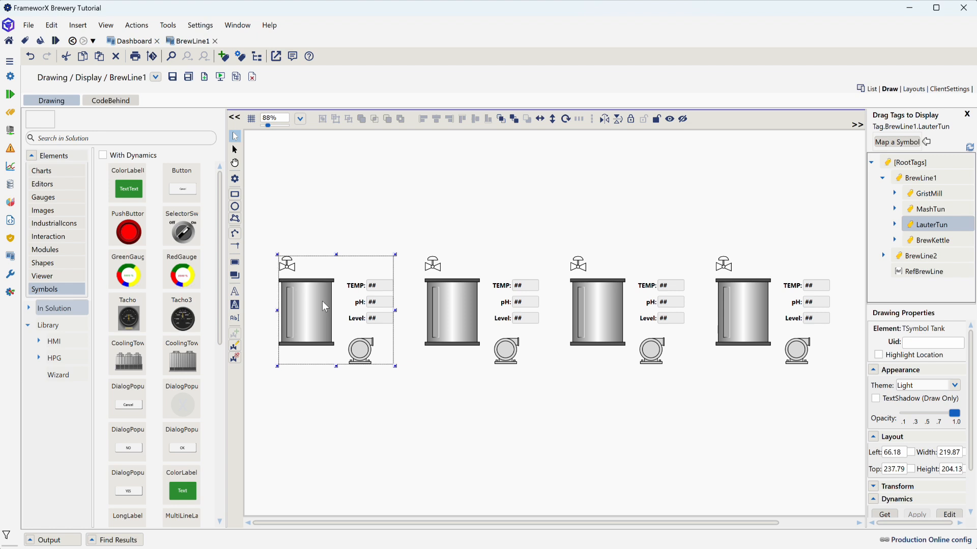
right_click(323, 304)
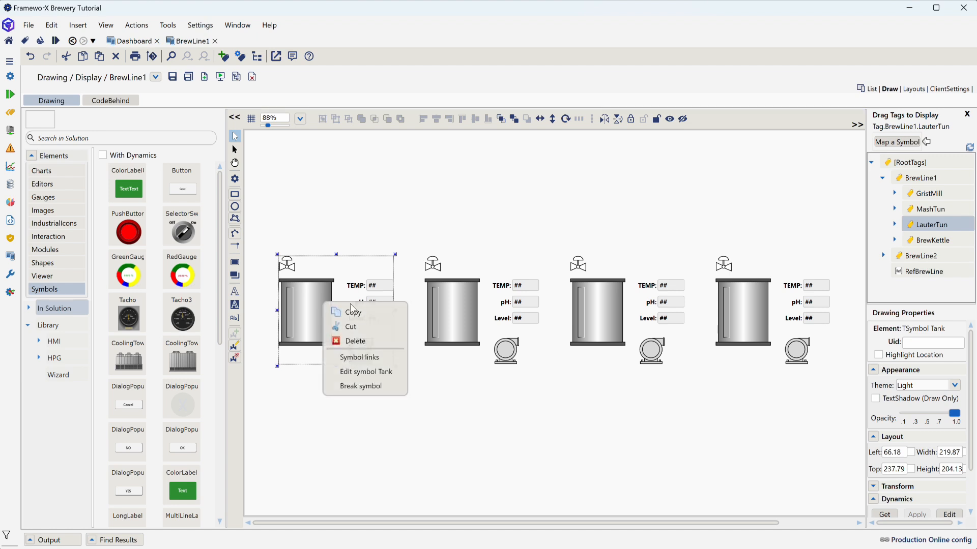
click(362, 374)
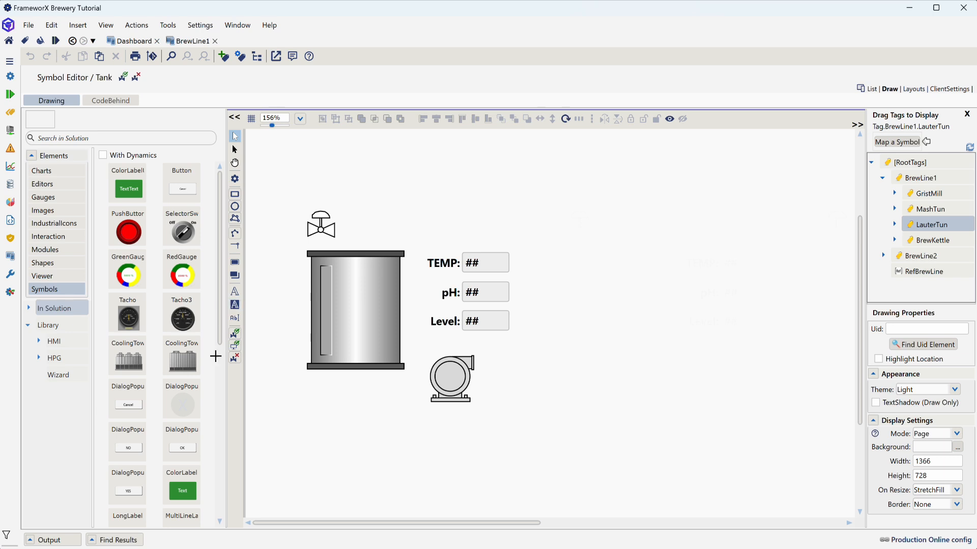
click(235, 305)
click(359, 171)
drag(415, 188, 410, 202)
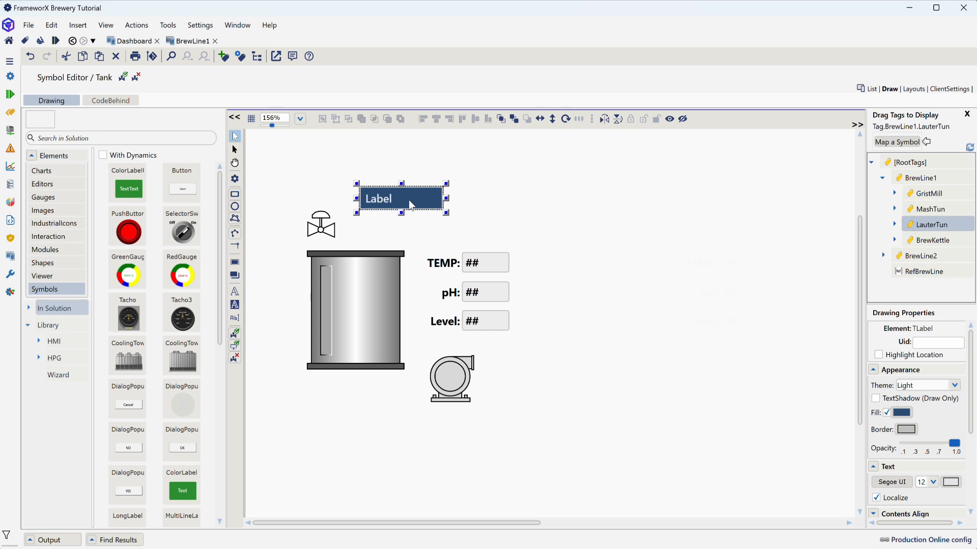
Set the new label's text to {#TankName:(BrewLine1.BrewKettle).Description}
double_click(410, 201)
double_click(391, 189)
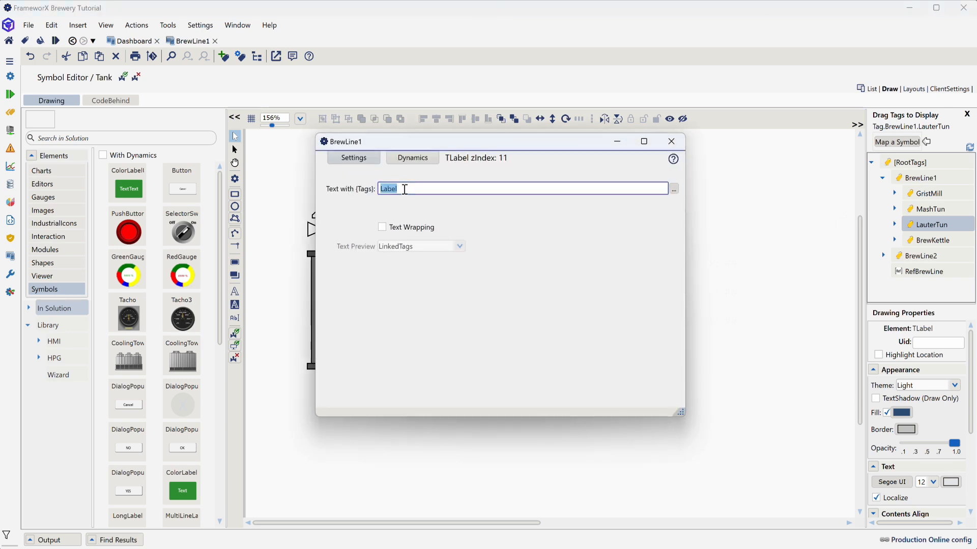
text(#TankName:(BrewLine1.BrewKettle)
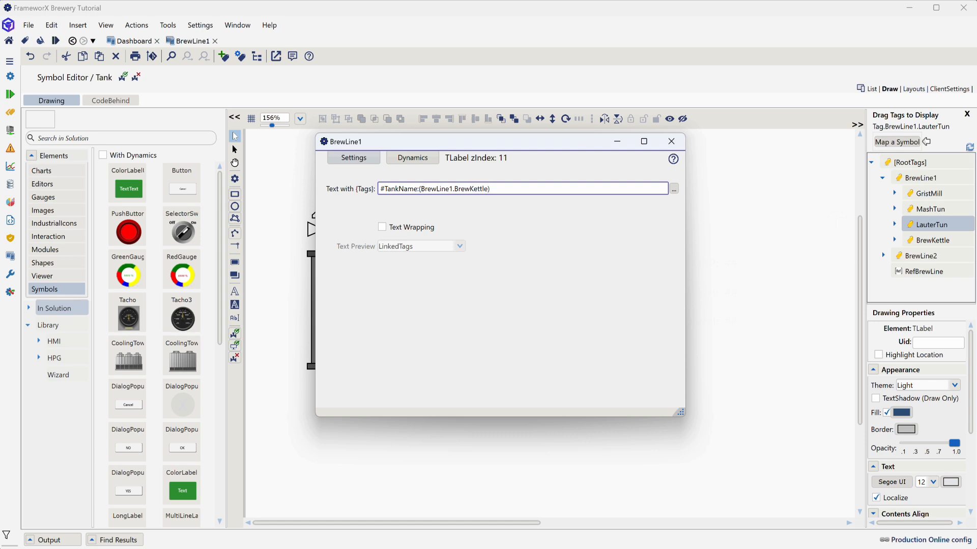
text().Description)
click(671, 142)
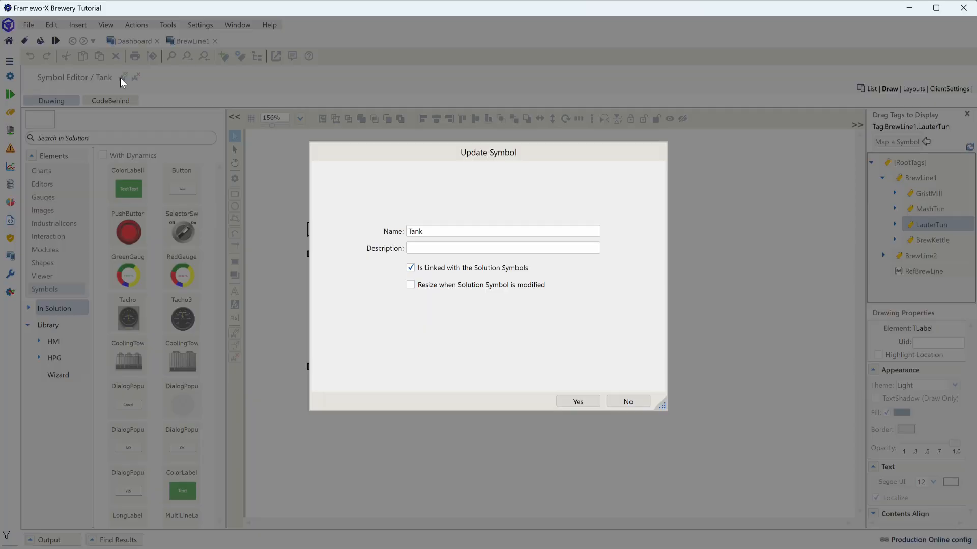
Update the linked solution symbol Tank with the edits and save the BrewLine1 display
click(123, 77)
click(572, 401)
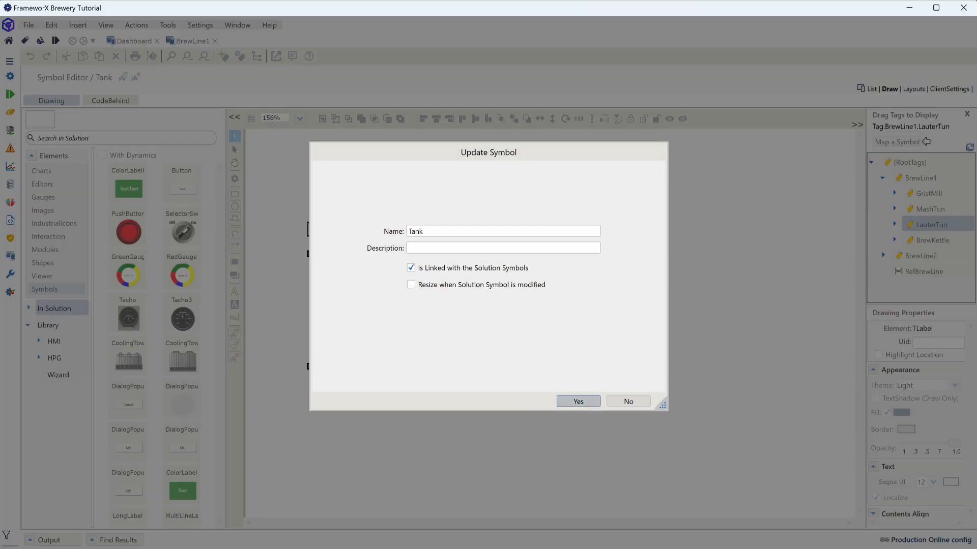
click(173, 78)
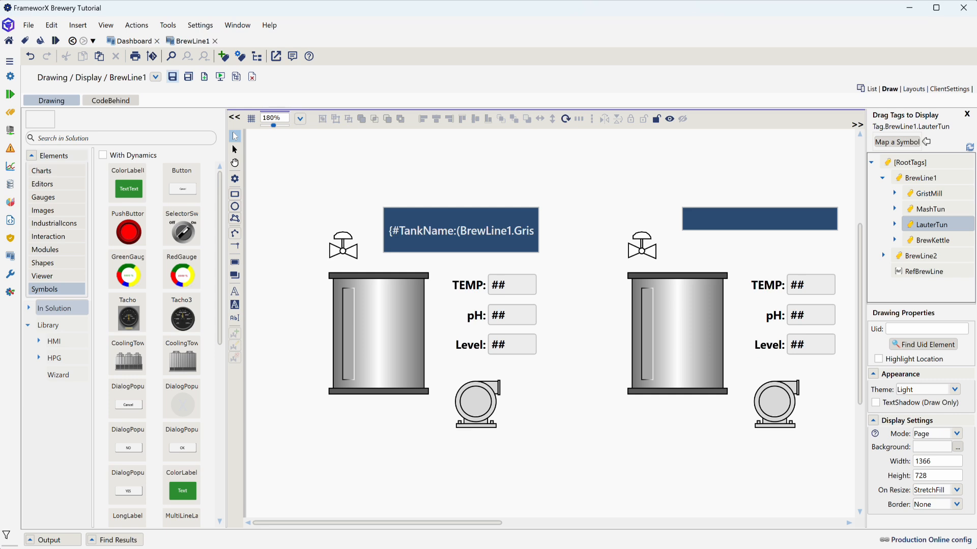
key(alt+Tab)
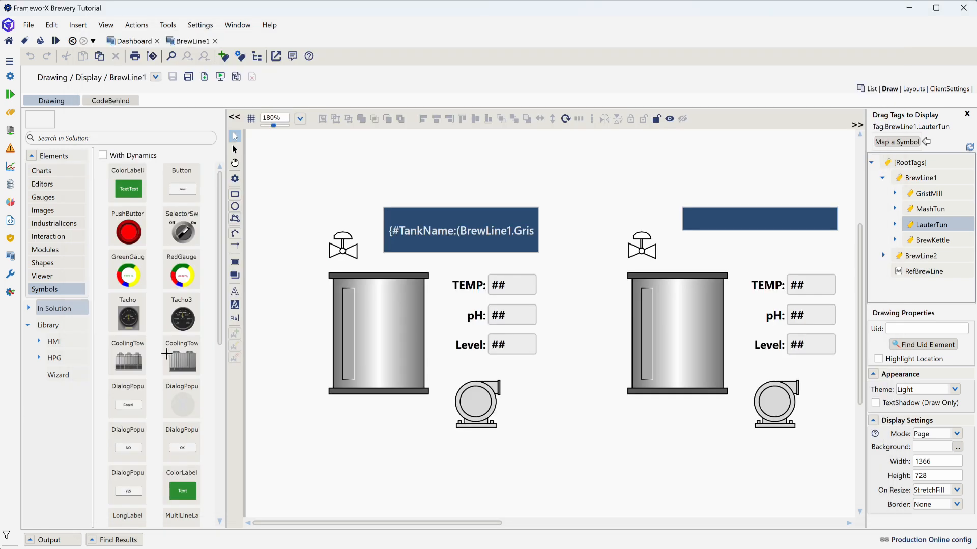
Break the GristMill Tank symbol into its separate elements
click(353, 189)
click(365, 325)
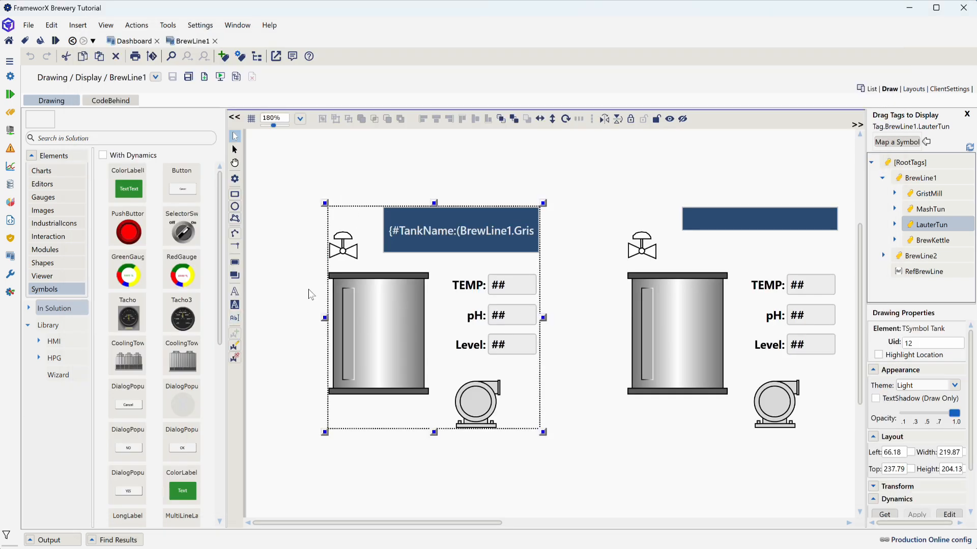
right_click(425, 352)
click(477, 438)
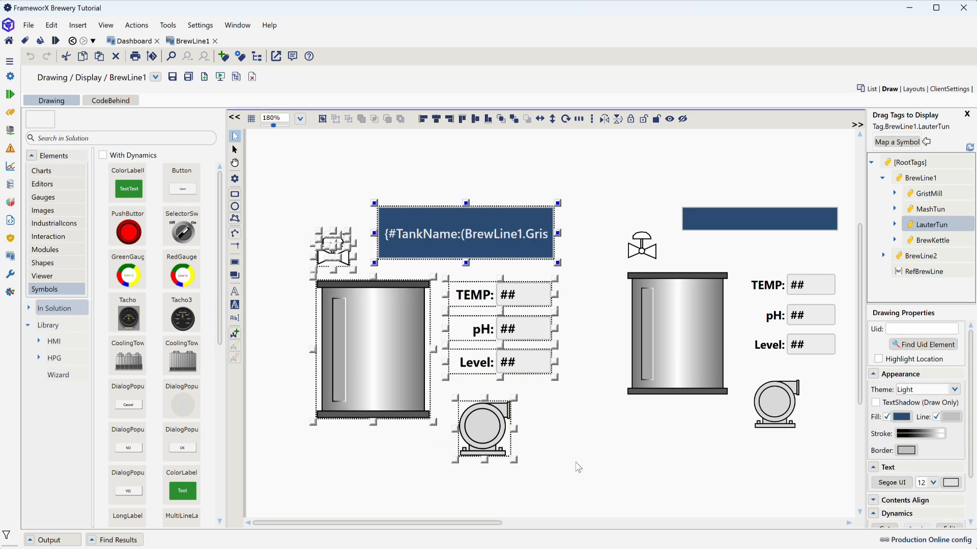
click(573, 482)
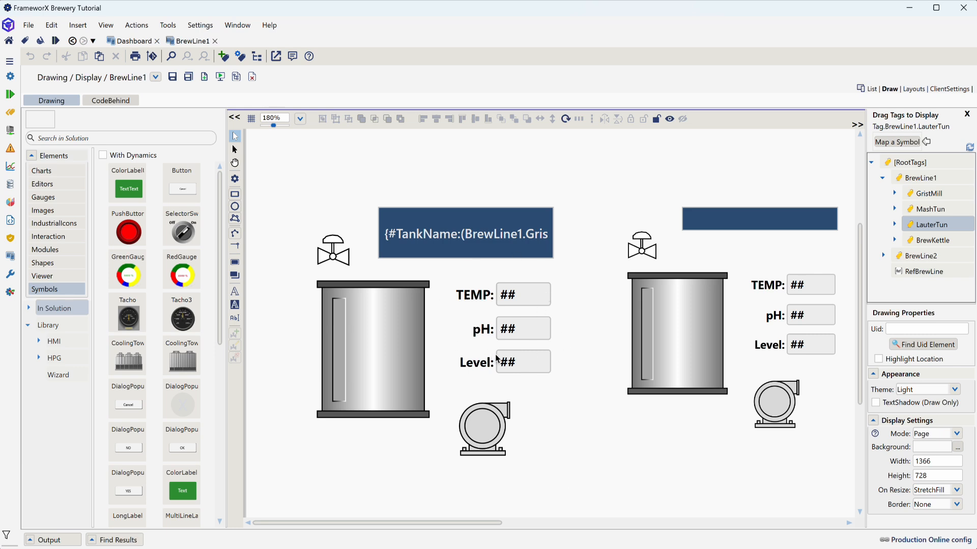
Delete the pH and TEMP fields from the GristMill tank and move its Level field up into the TEMP position
click(518, 333)
key(Delete)
click(510, 309)
key(Delete)
click(511, 366)
drag(511, 364, 511, 310)
click(559, 389)
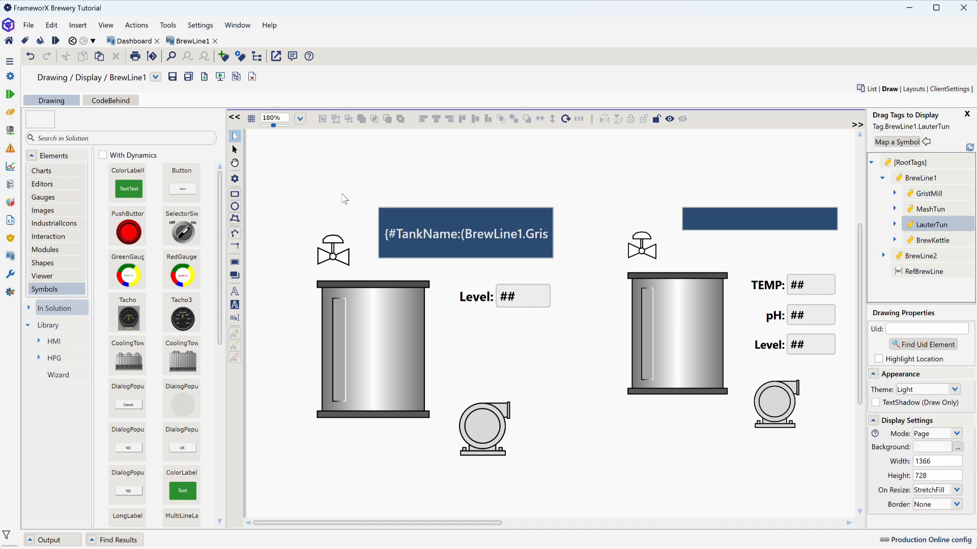
Group all the GristMill tank elements and shrink the group to about 198 by 207, matching the neighbouring tanks
drag(287, 167, 573, 508)
right_click(370, 297)
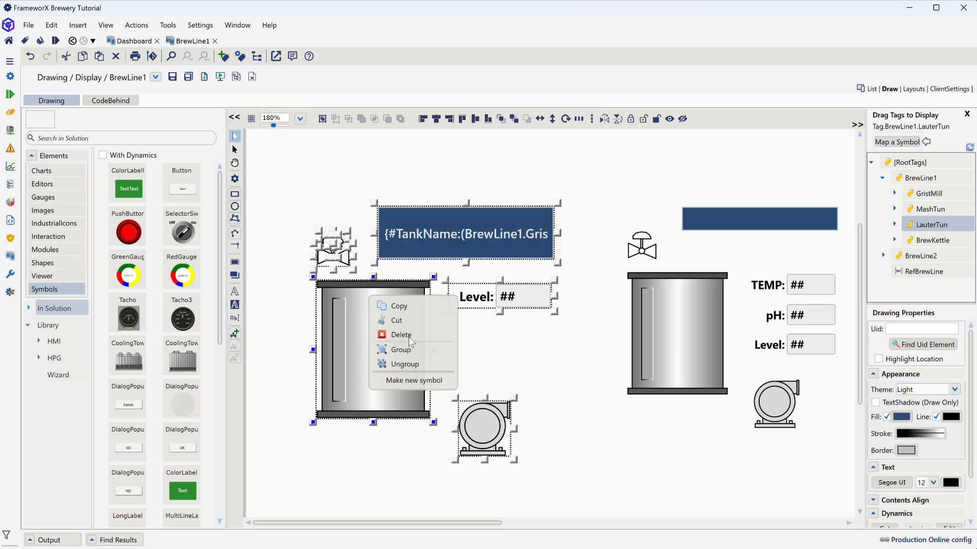
click(401, 350)
drag(313, 461, 338, 436)
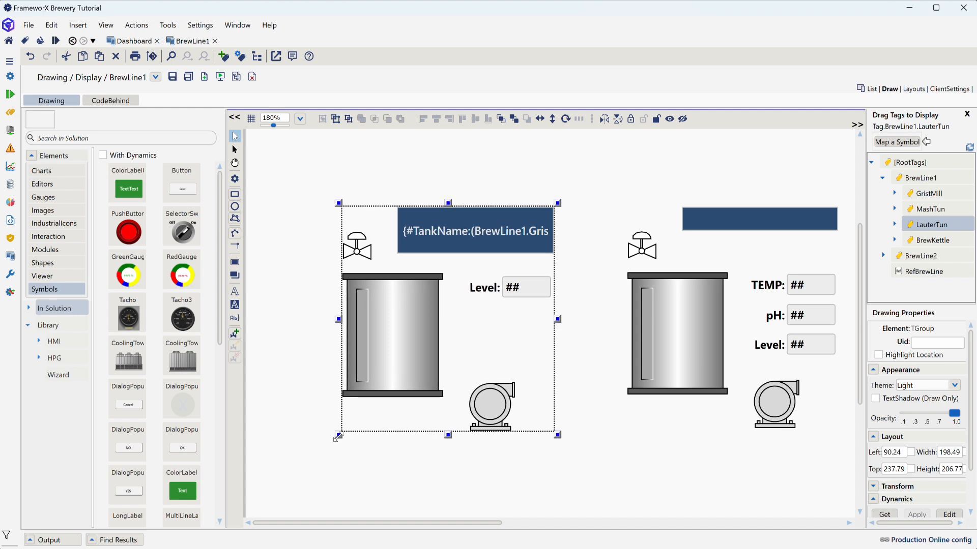
click(277, 474)
Reduce the height of the GristMill description label inside the group to a single-line bar and save the BrewLine1 display
click(470, 246)
click(309, 161)
click(471, 251)
drag(476, 254, 476, 235)
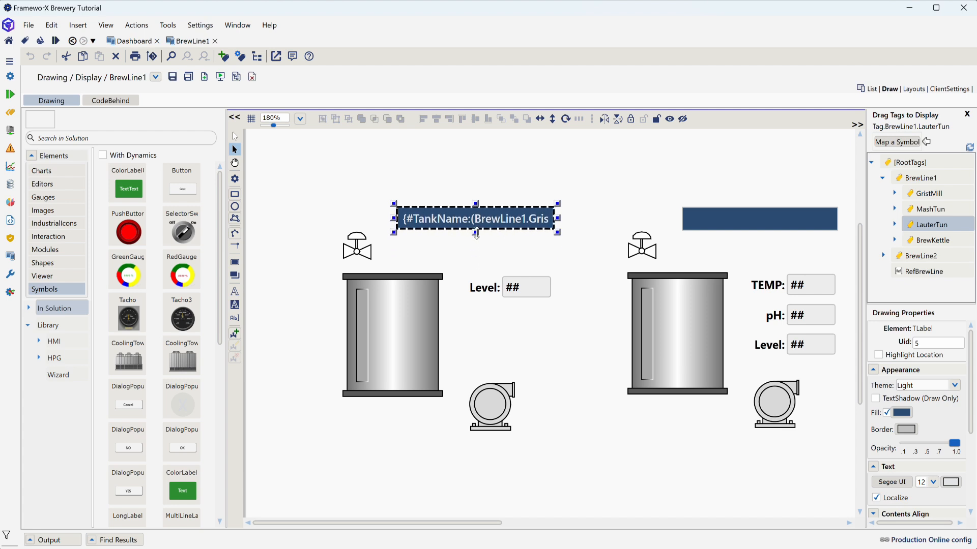
click(335, 179)
click(172, 76)
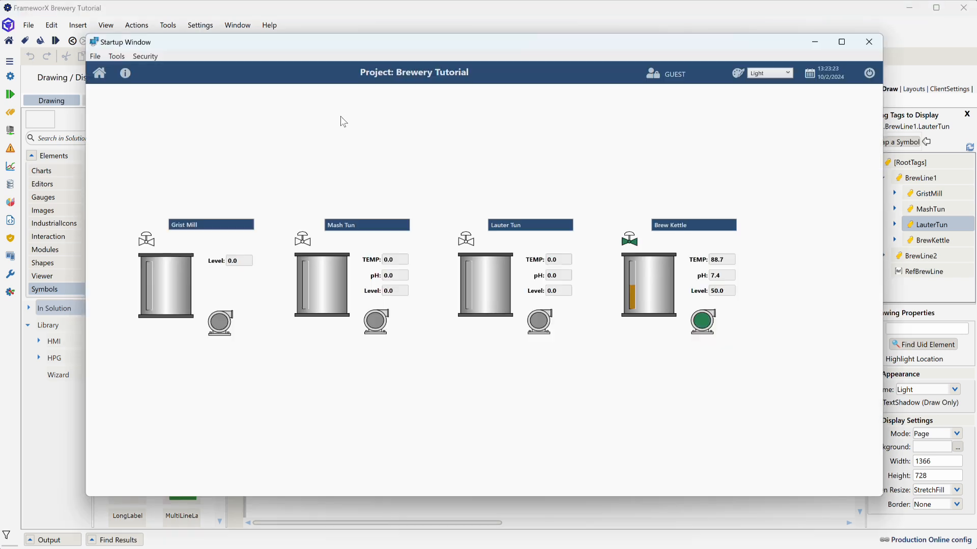
Open Property Watch from the running Startup Window and set the BrewLine1 GristMill Level value to 75
click(117, 57)
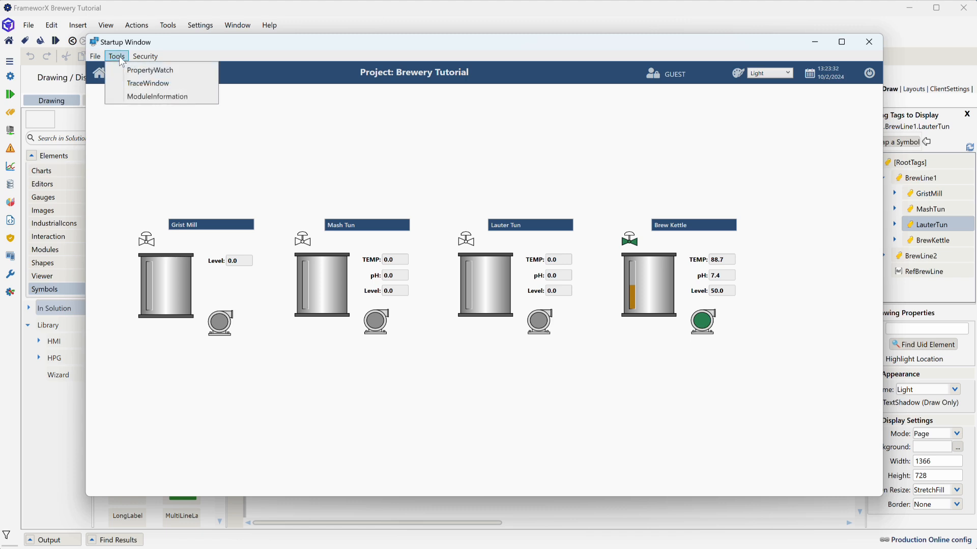
click(153, 70)
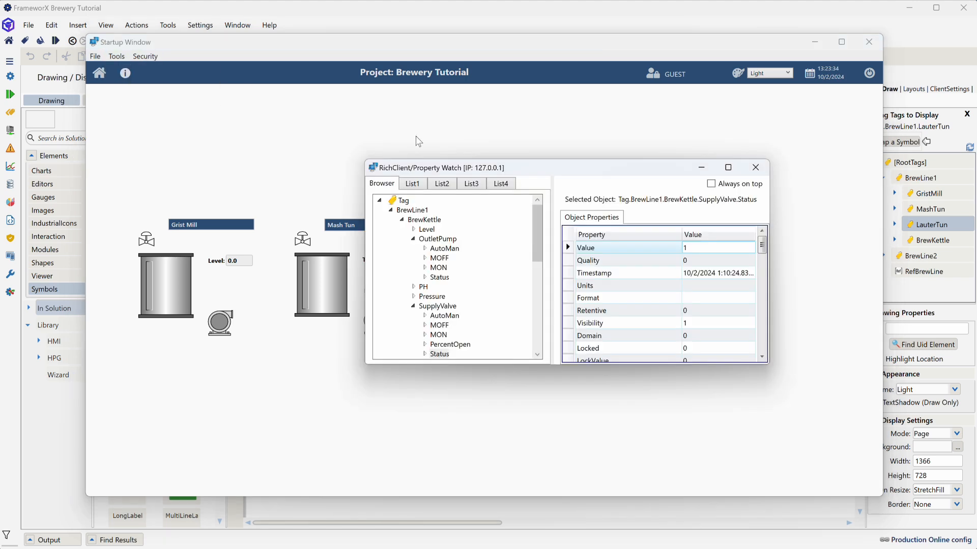
click(402, 220)
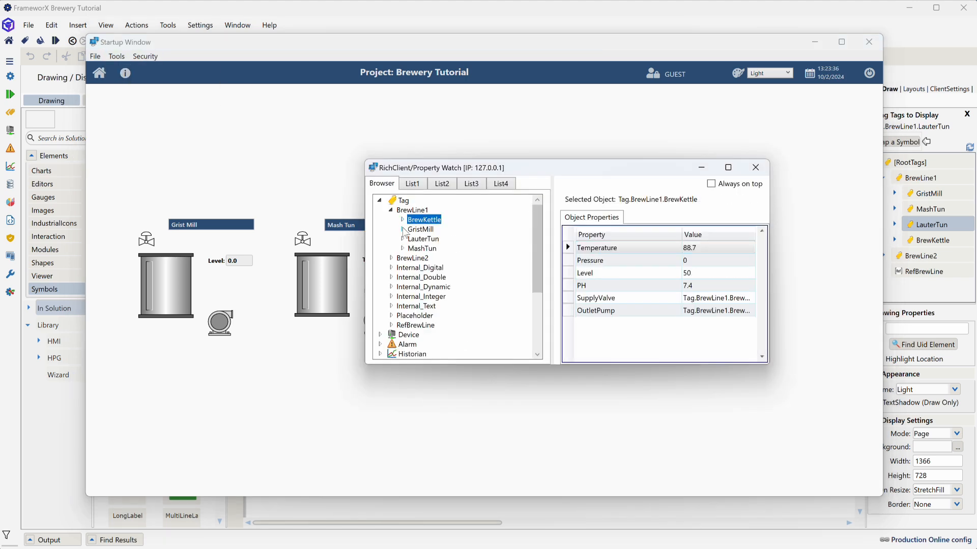
click(402, 229)
click(427, 239)
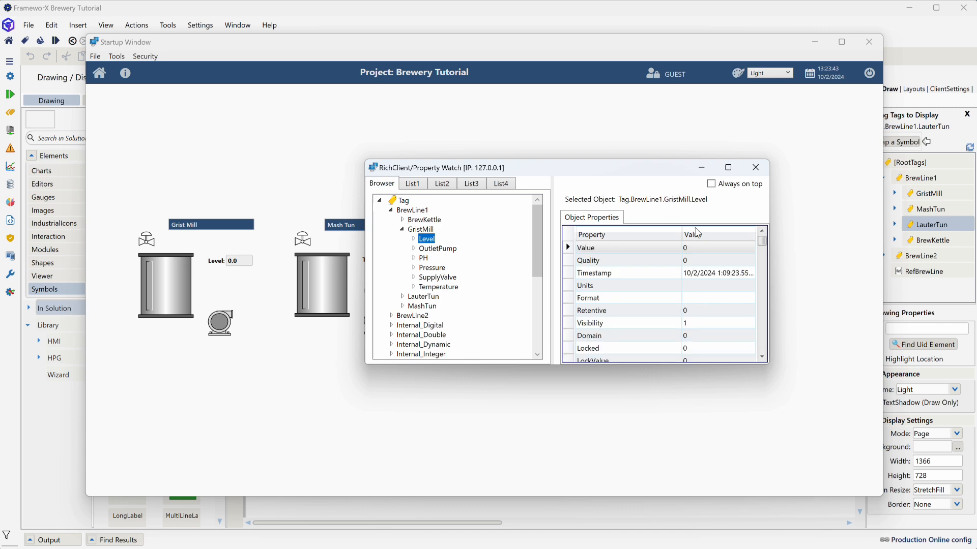
click(702, 249)
text(75)
key(Return)
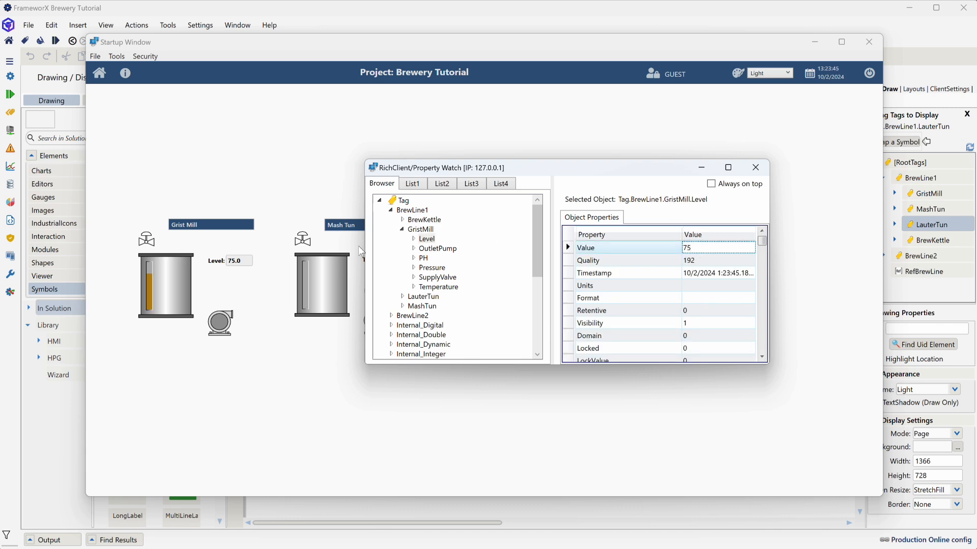
Set the BrewLine1 MashTun Temperature value to 101 in Property Watch
click(401, 229)
click(401, 249)
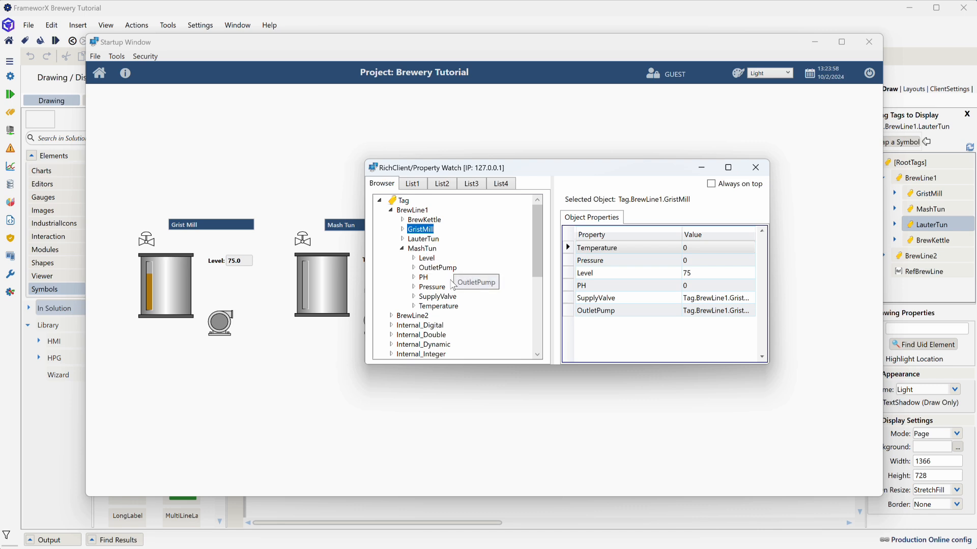
click(435, 306)
click(696, 249)
text(101)
key(Return)
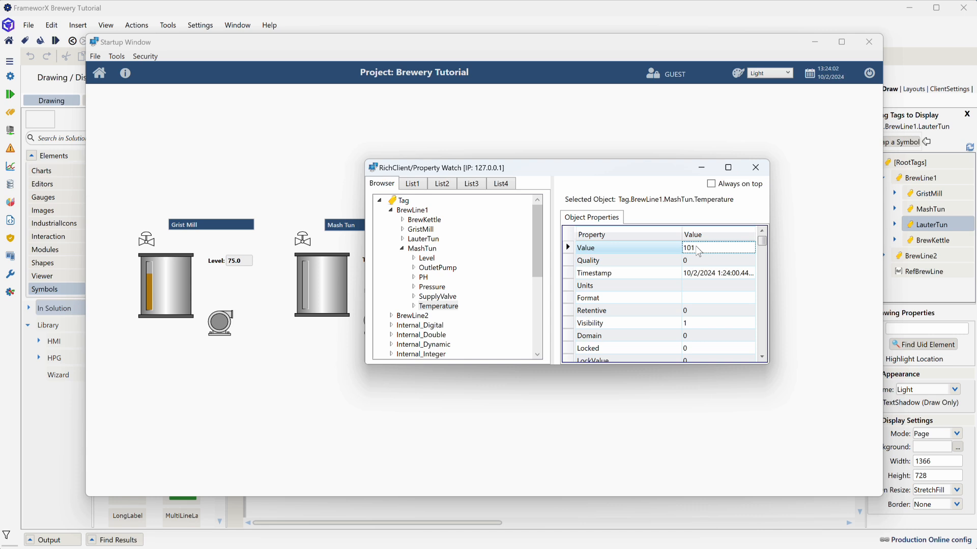
Set the MashTun PH value to 7.2 and its Level value to 40
click(426, 277)
click(704, 255)
text(7.2)
key(Return)
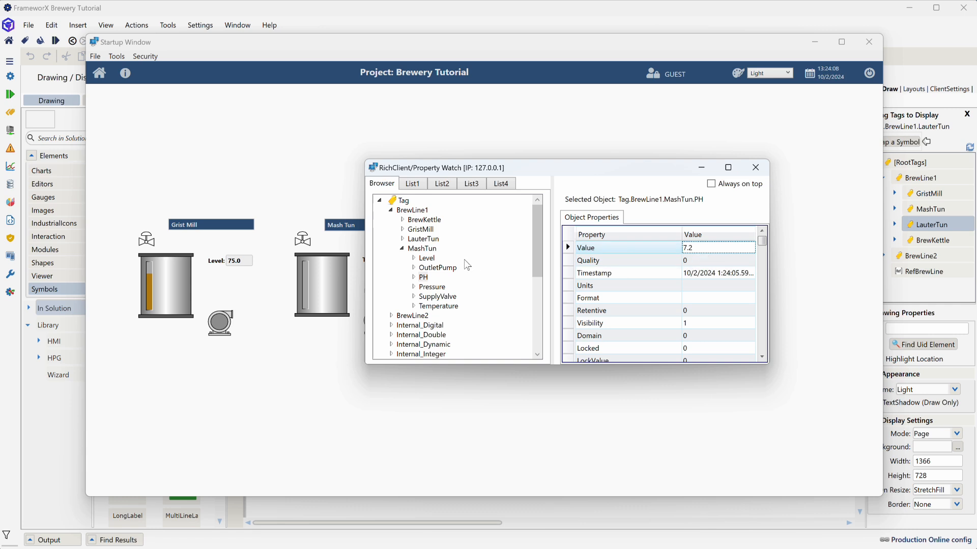
click(426, 258)
click(707, 248)
text(40)
key(Return)
Set the BrewLine1 LauterTun Level value to 65
click(402, 249)
click(403, 239)
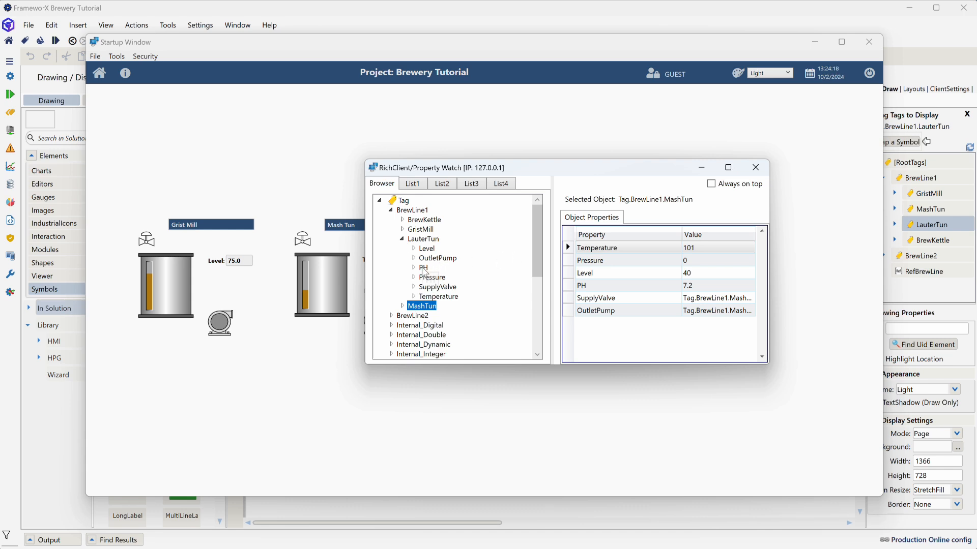
click(426, 248)
click(699, 249)
text(65)
key(Return)
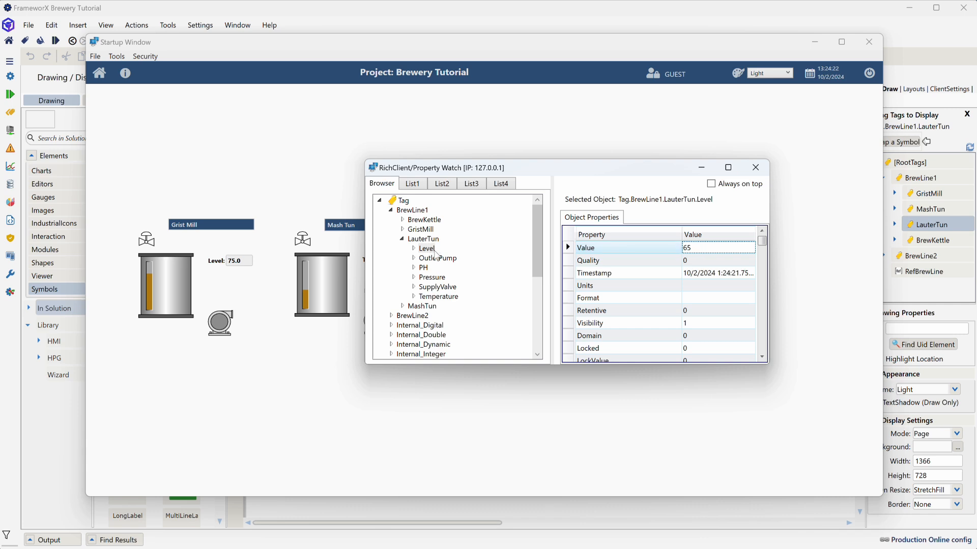
Set the LauterTun PH value to 7.4 and Temperature to 99, and return to the running BrewLine1 display
click(424, 267)
click(726, 251)
text(7.4)
key(Return)
click(431, 297)
click(707, 247)
text(99)
key(Return)
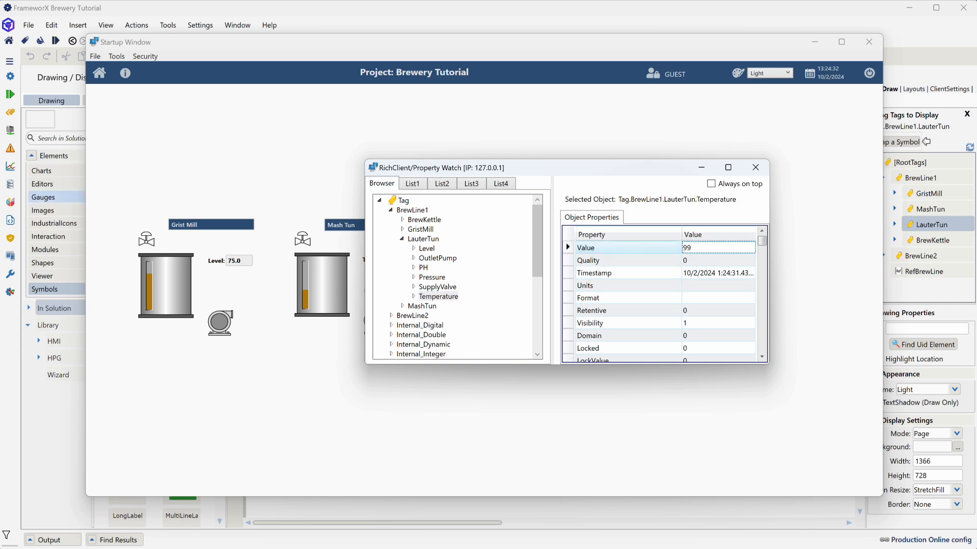
click(416, 403)
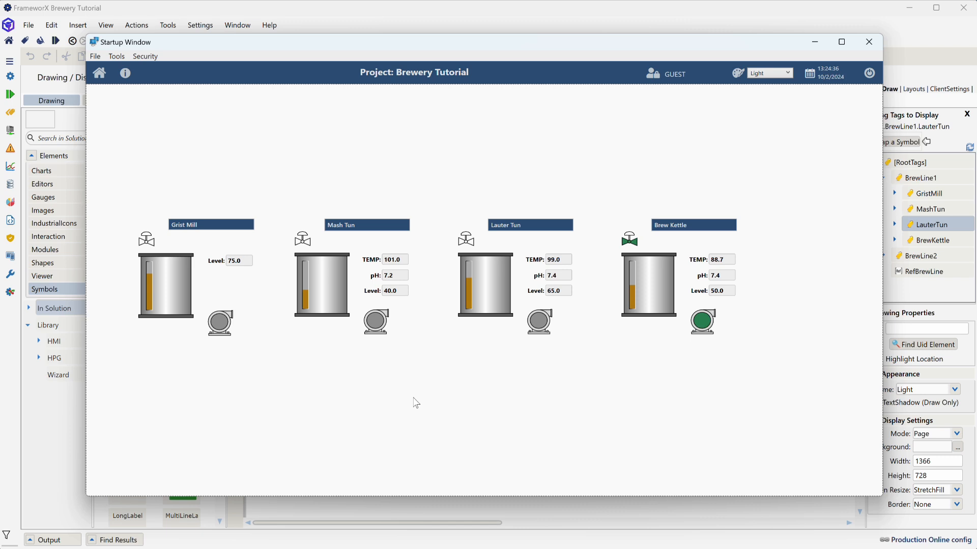